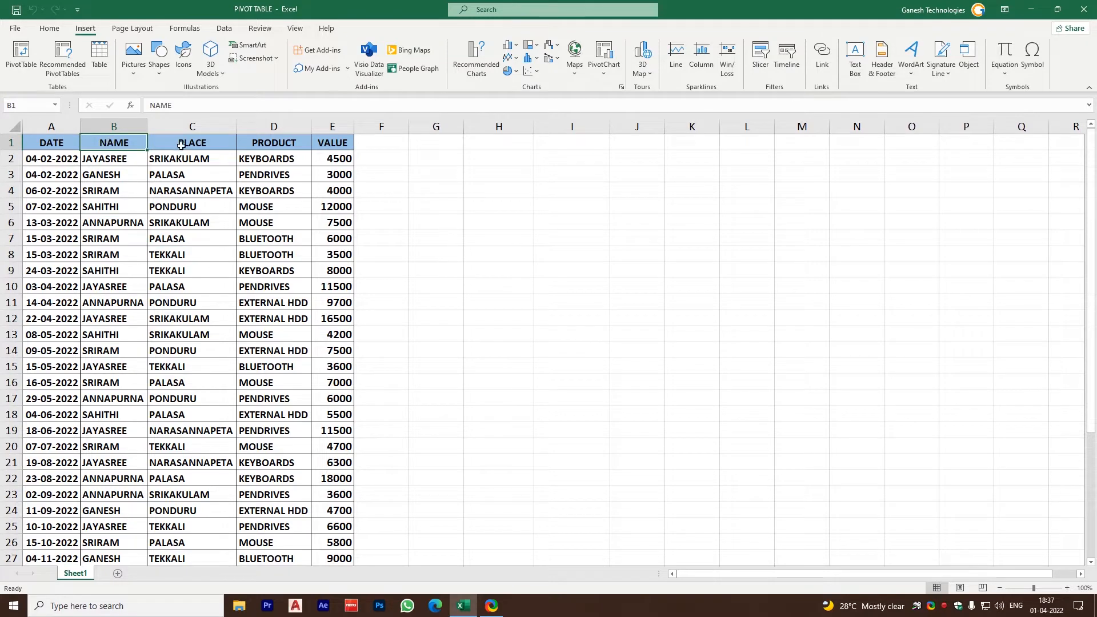
Examine the sales table's column headers and its first rows of names, places and products
left_click(208, 143)
left_click(276, 143)
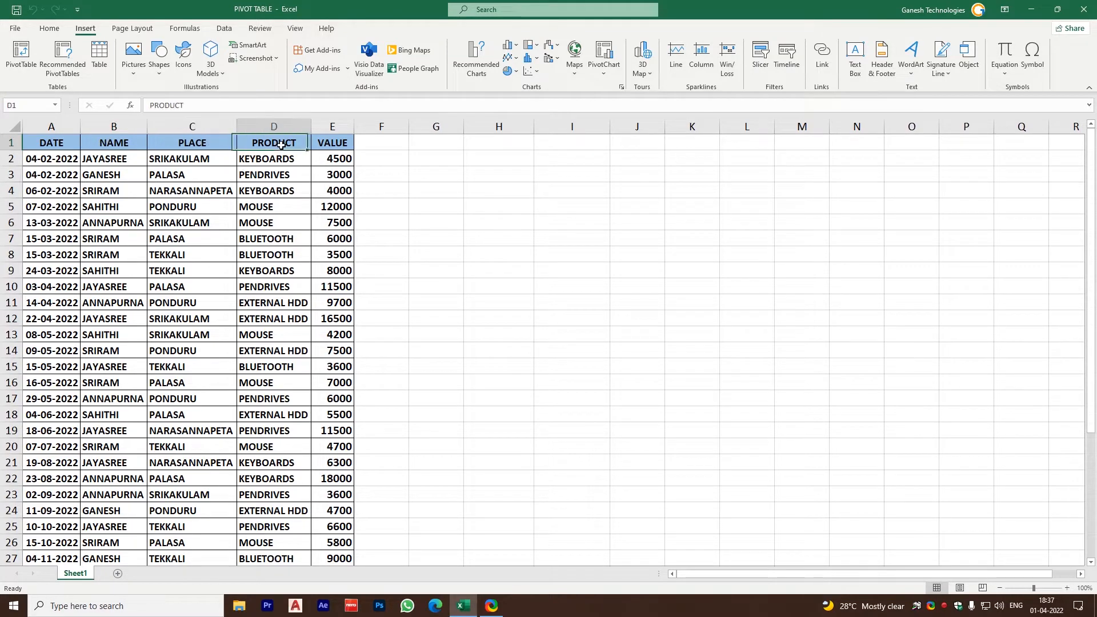
left_click(334, 146)
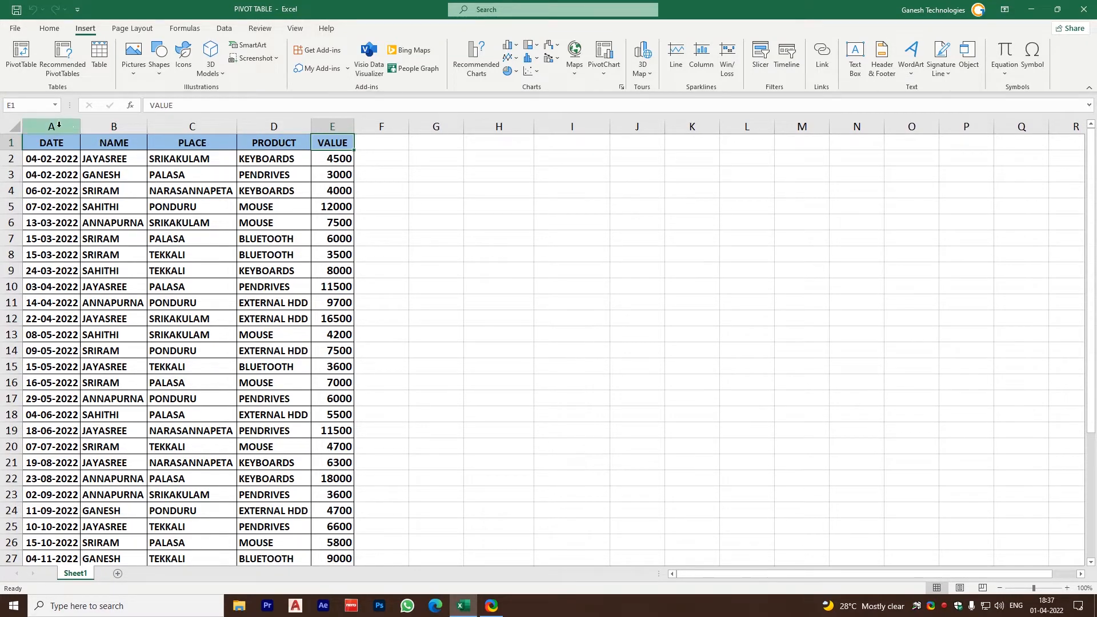
left_click_drag(54, 126, 331, 132)
left_click(289, 268)
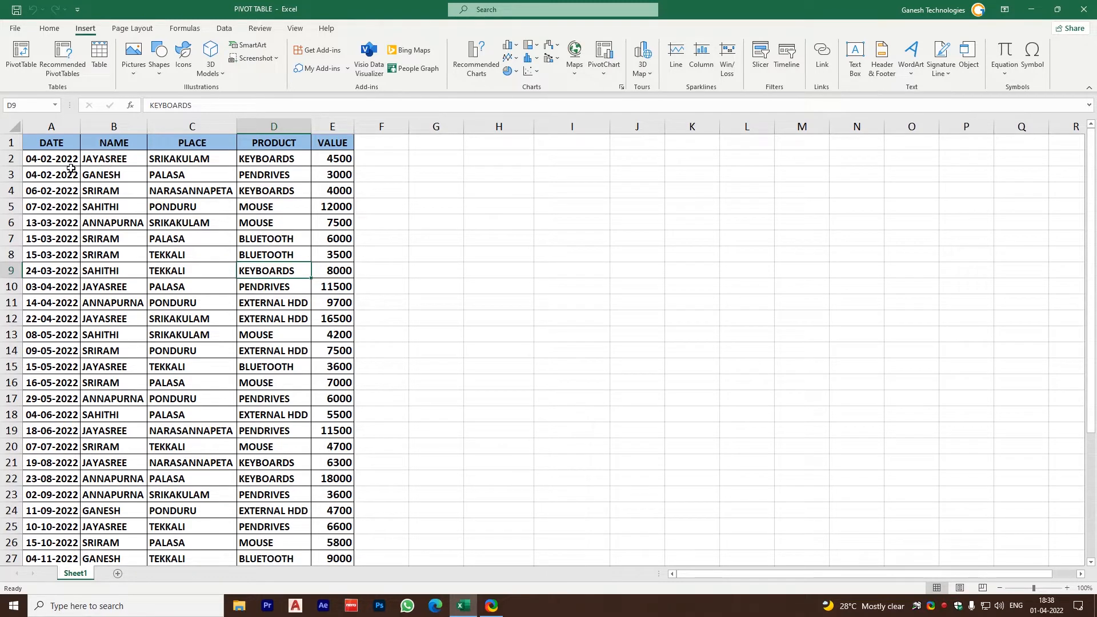
left_click(120, 160)
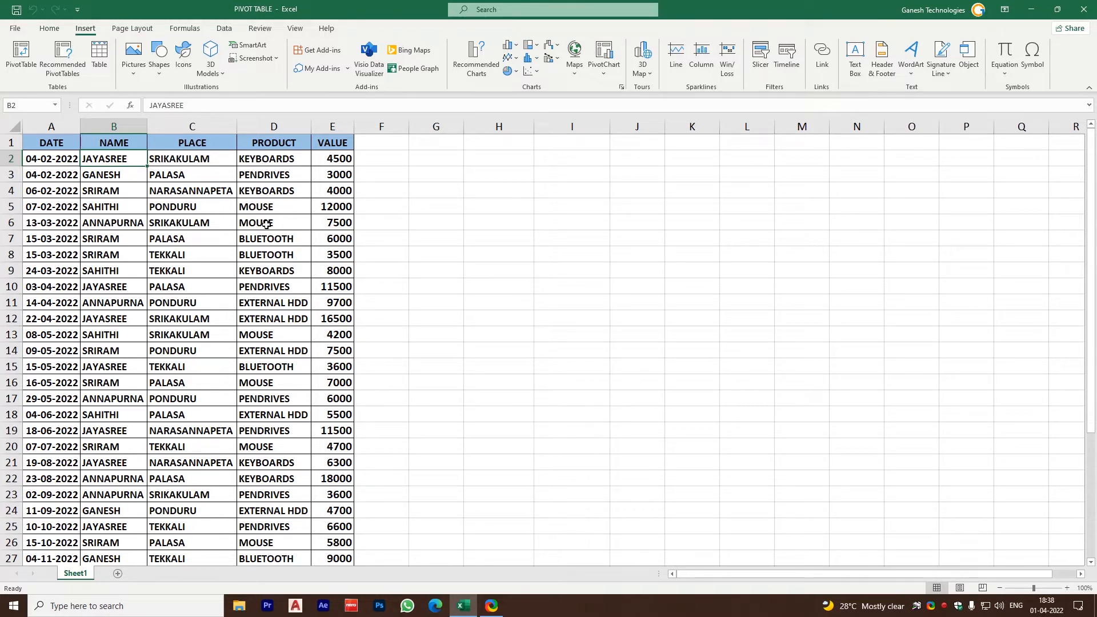
left_click(115, 175)
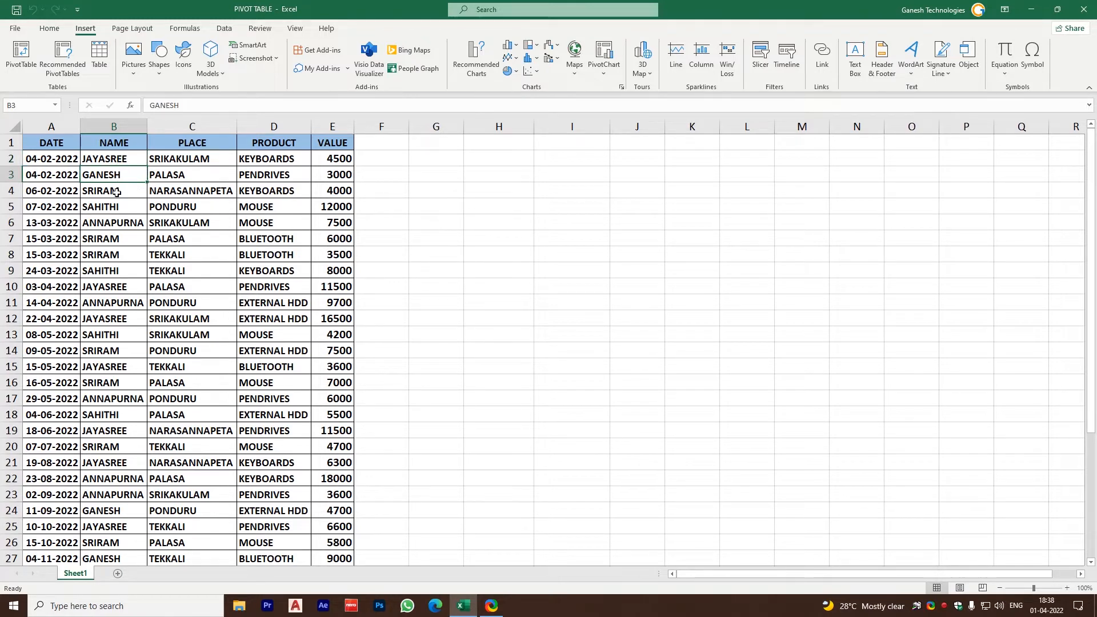
left_click(116, 191)
left_click(114, 207)
left_click(114, 224)
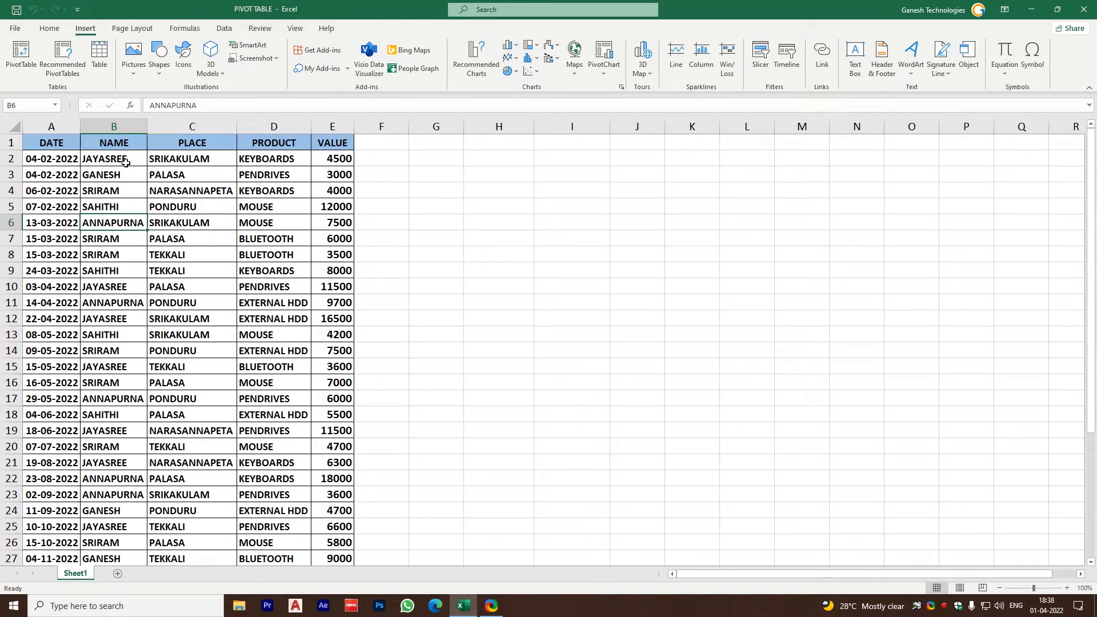
left_click(177, 158)
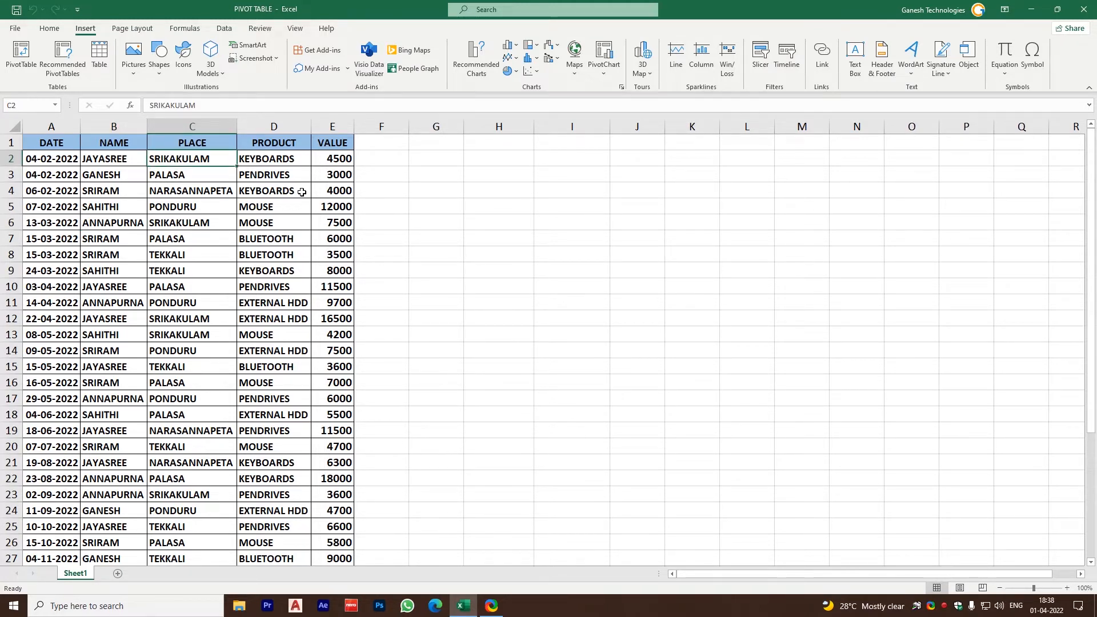
left_click(267, 161)
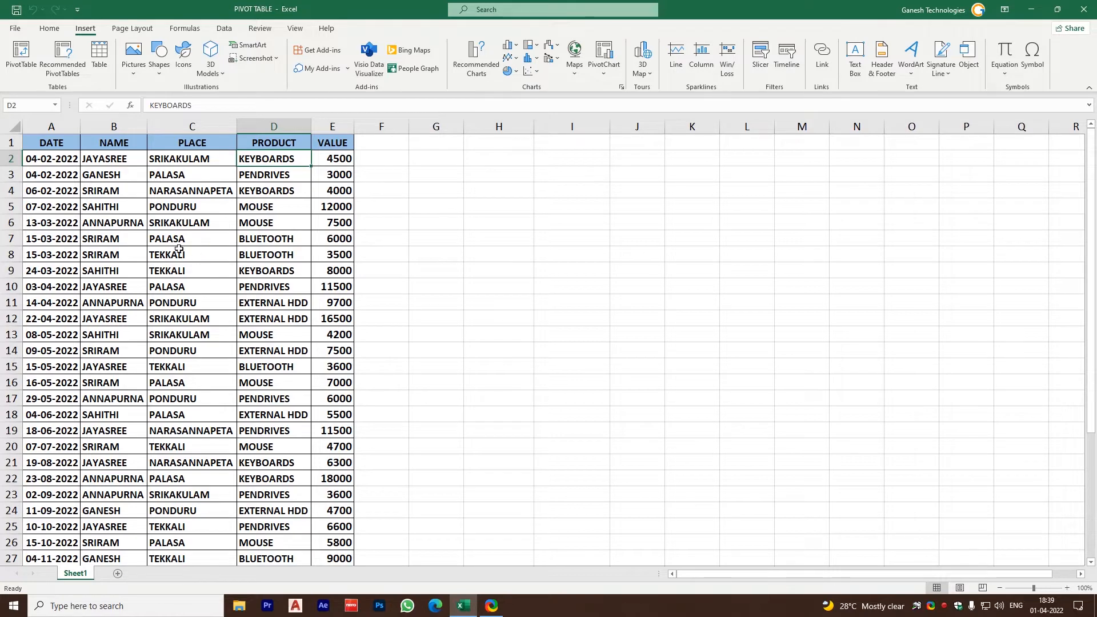
Select the whole data table and check how far its rows extend
left_click(117, 175)
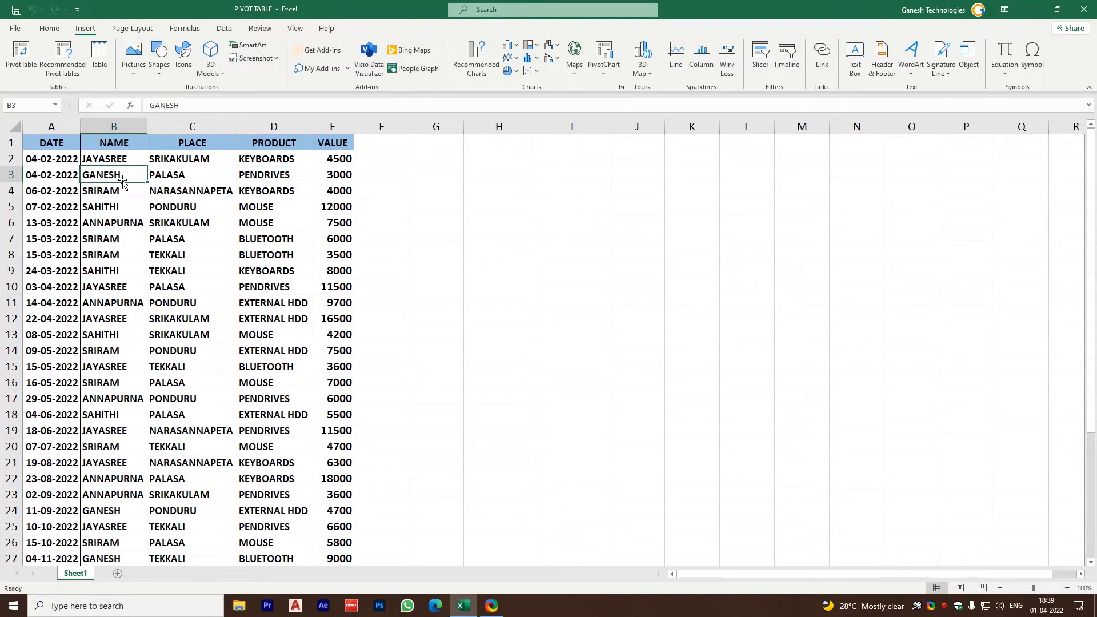
key("ctrl+a")
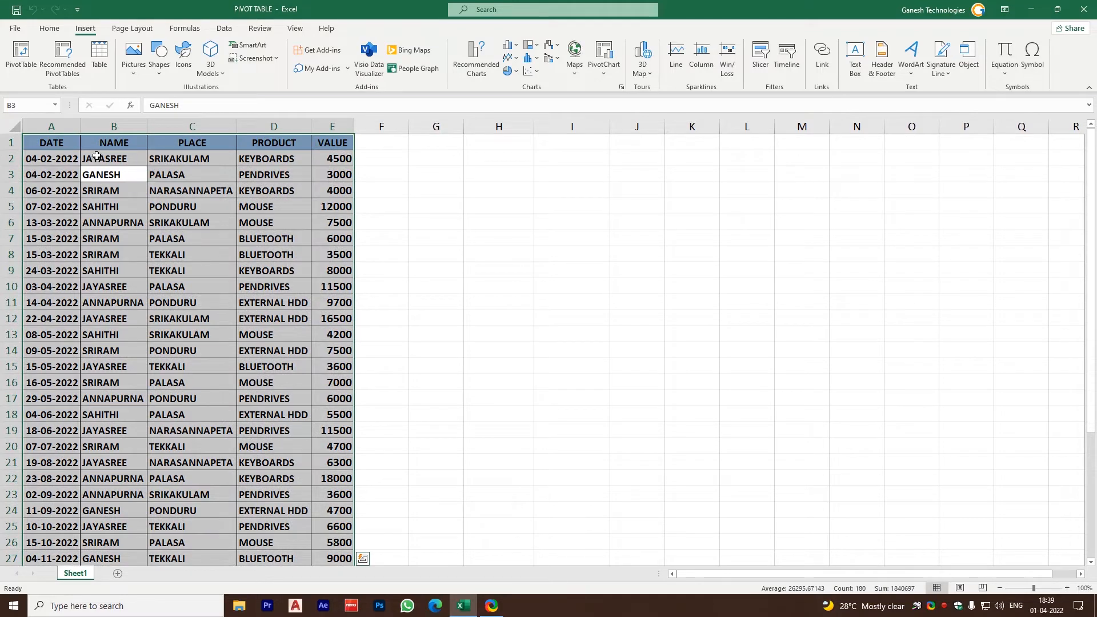
scroll(228, 244, "down", 8)
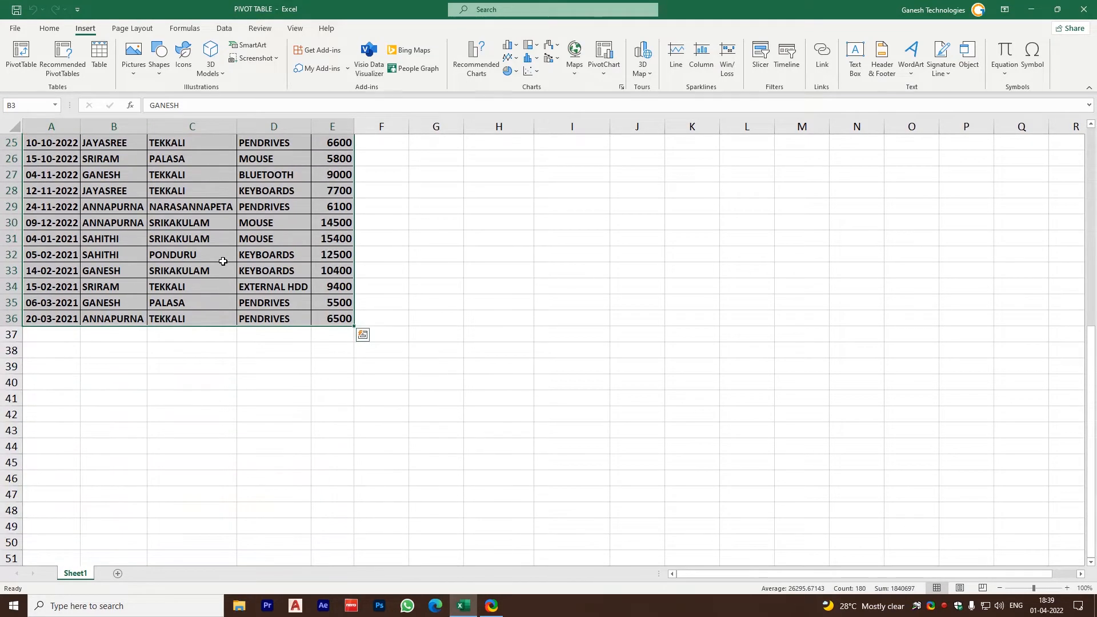
scroll(222, 261, "up", 5)
scroll(222, 261, "down", 10)
scroll(222, 258, "up", 15)
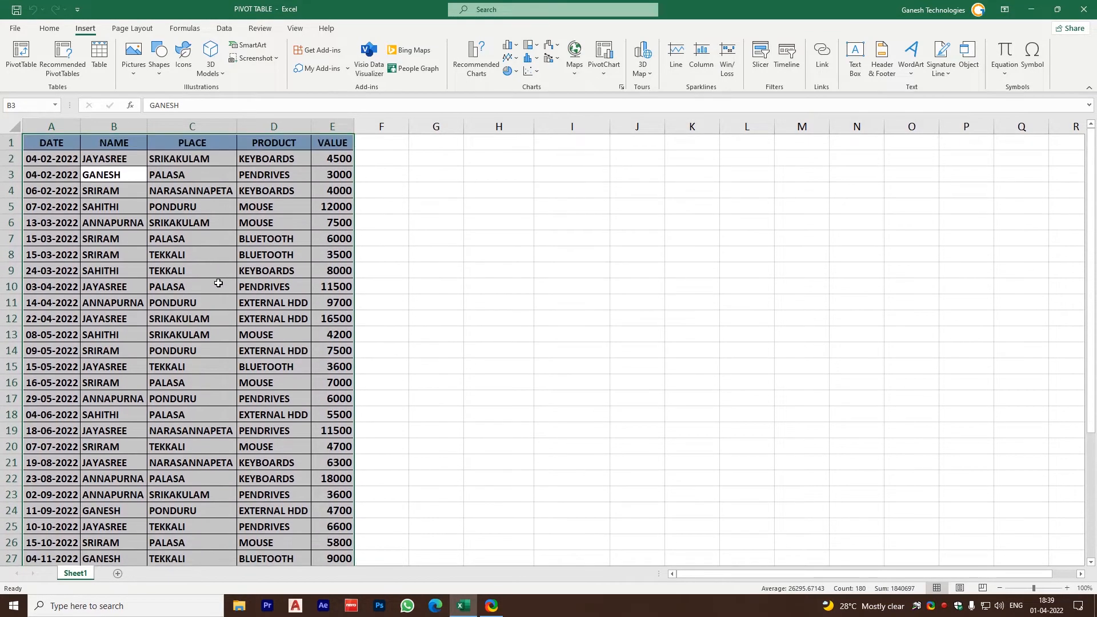
Create a PivotTable from the whole data table, Sheet1 range A1:E36, placed on a new worksheet
left_click(194, 210)
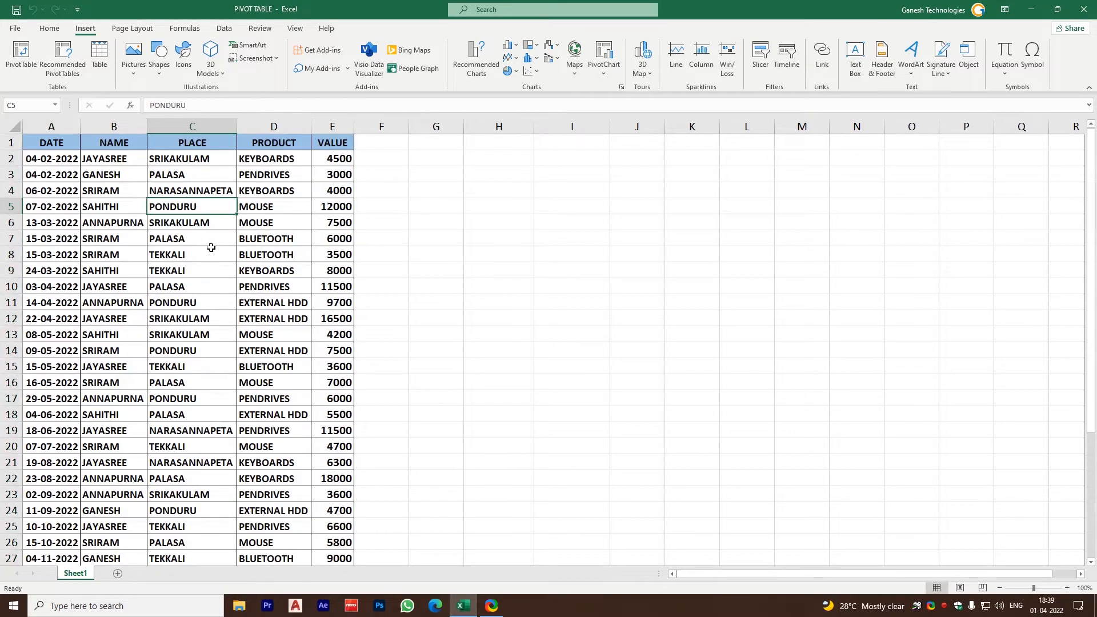
key("ctrl+a")
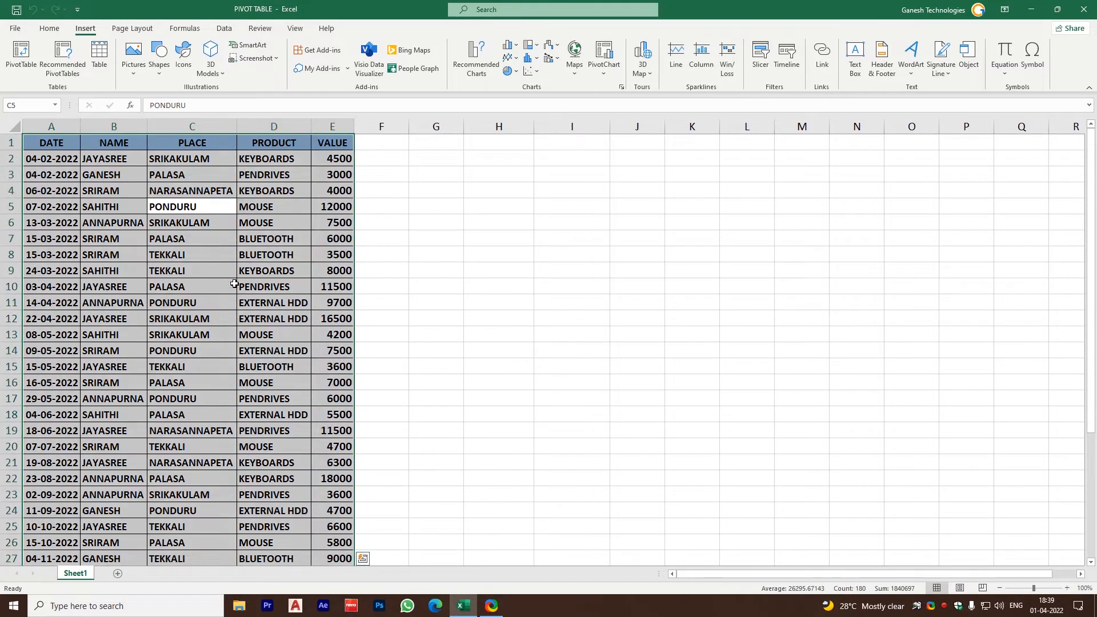
scroll(231, 286, "down", 7)
scroll(234, 289, "up", 7)
left_click(25, 59)
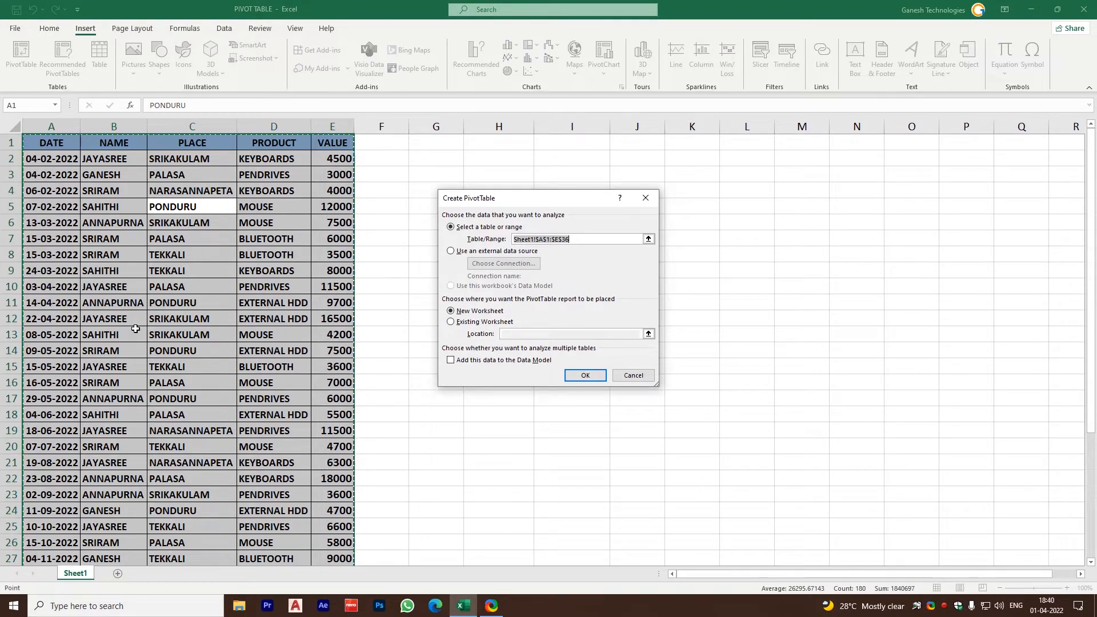
left_click(580, 374)
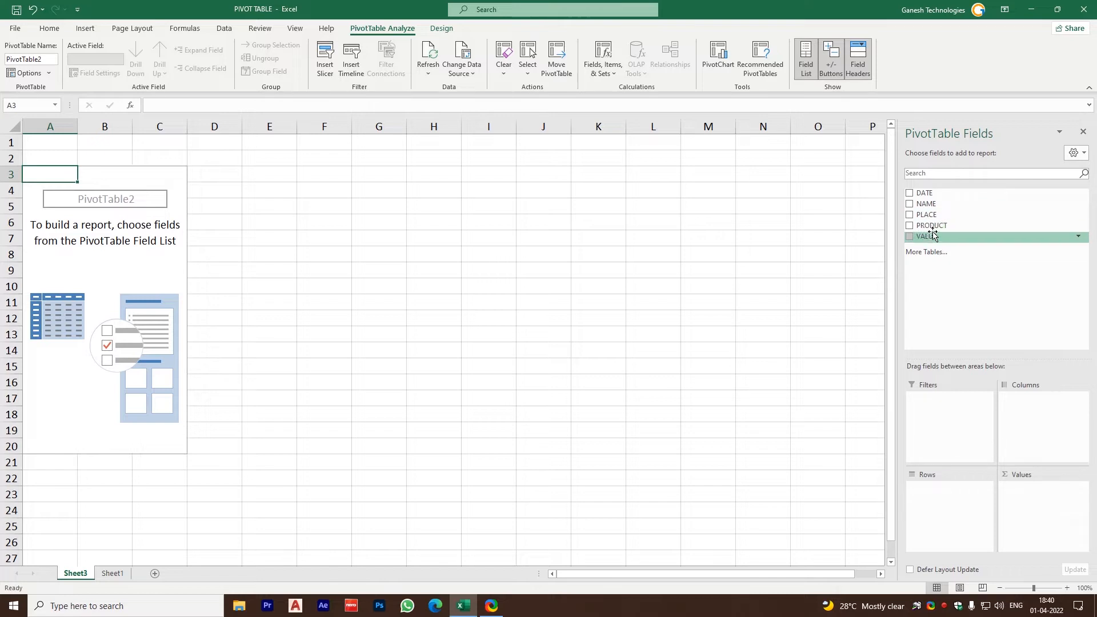
Compare the pivot field list with the Sheet1 headers, and add the VALUE field to the PivotTable as a sum
left_click(113, 572)
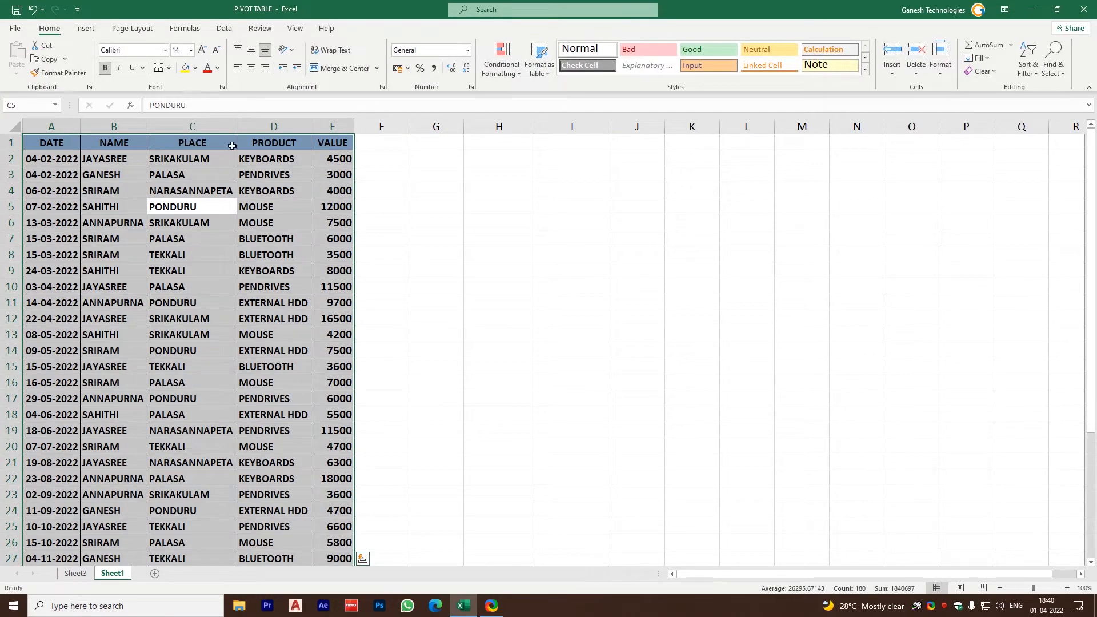
left_click(79, 574)
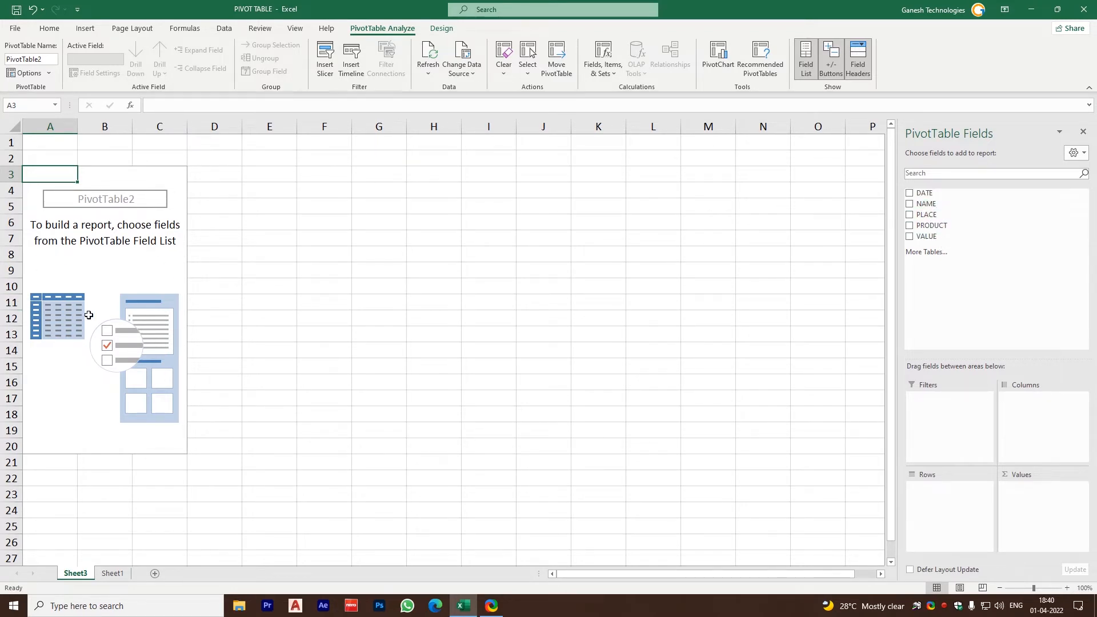
left_click(910, 237)
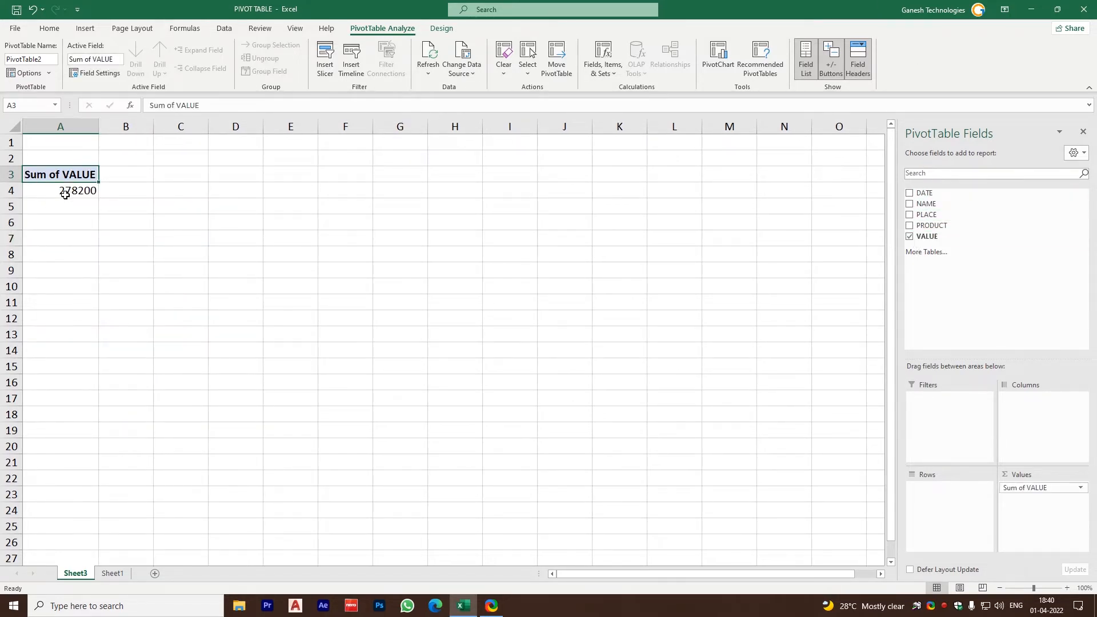
mouse_move(67, 196)
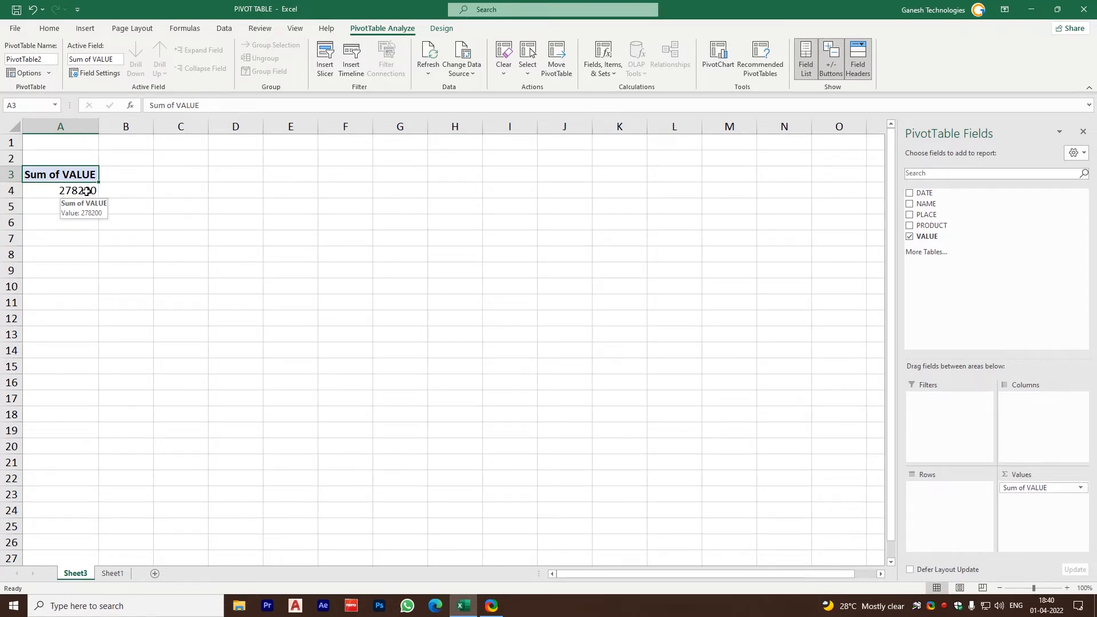
Total the VALUE column on Sheet1 in cell E37 with AutoSum over E2:E36 to check the PivotTable's sum
left_click(112, 573)
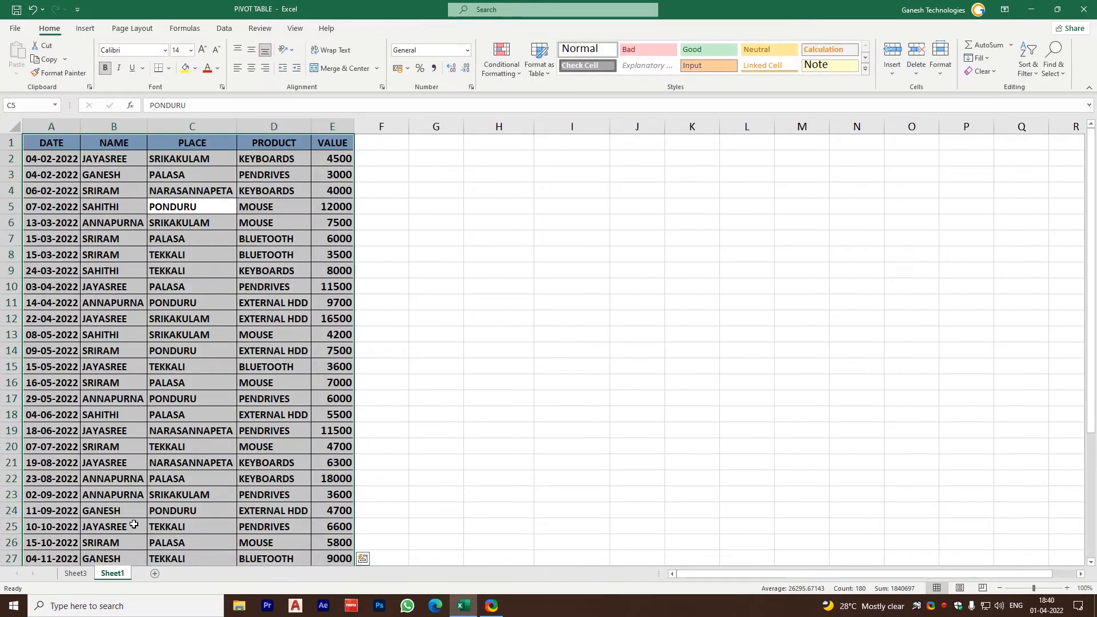
left_click(333, 171)
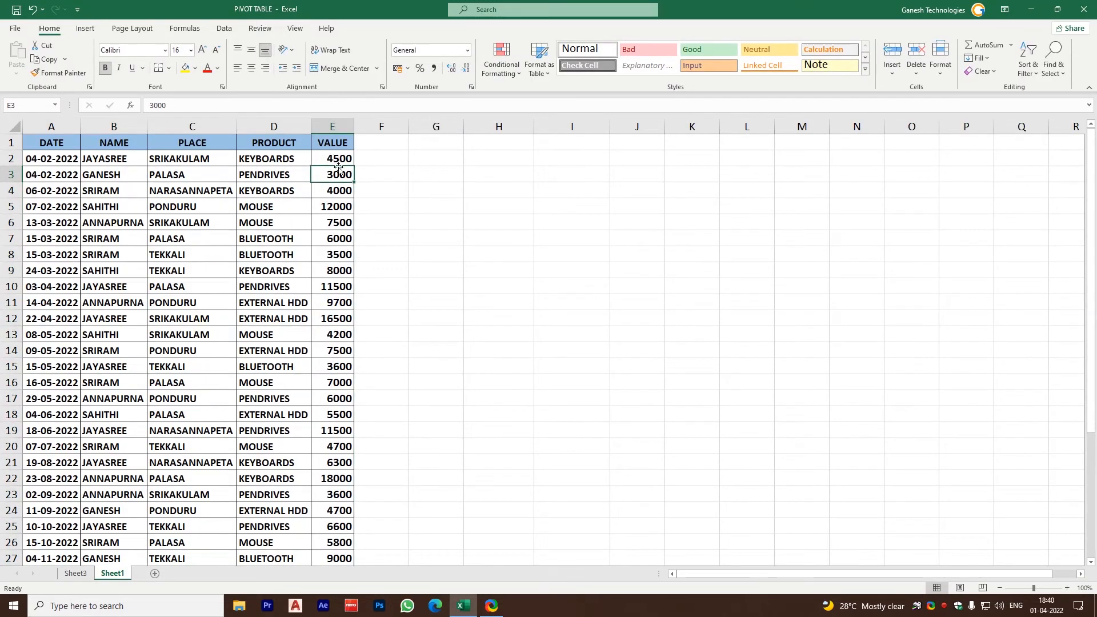
scroll(337, 237, "down", 8)
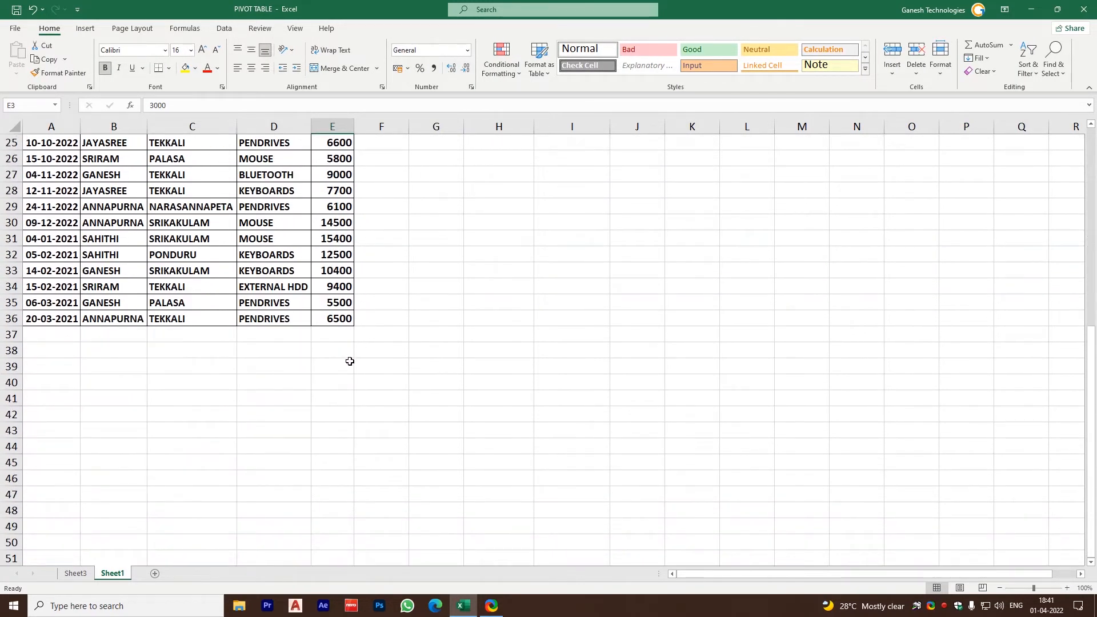
left_click(74, 573)
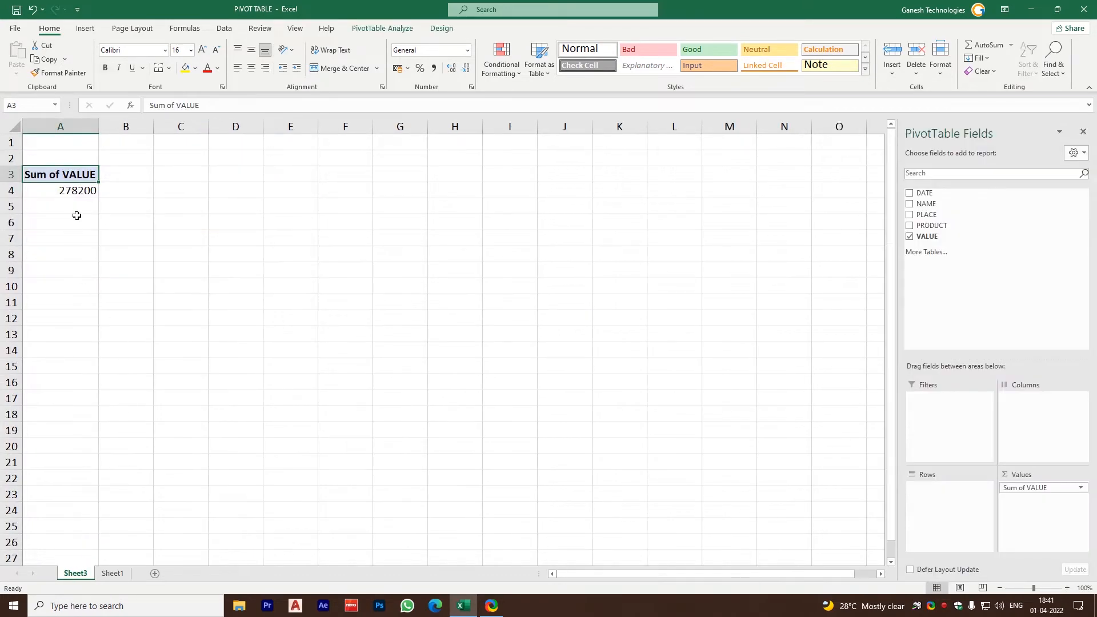
left_click(119, 572)
left_click(323, 338)
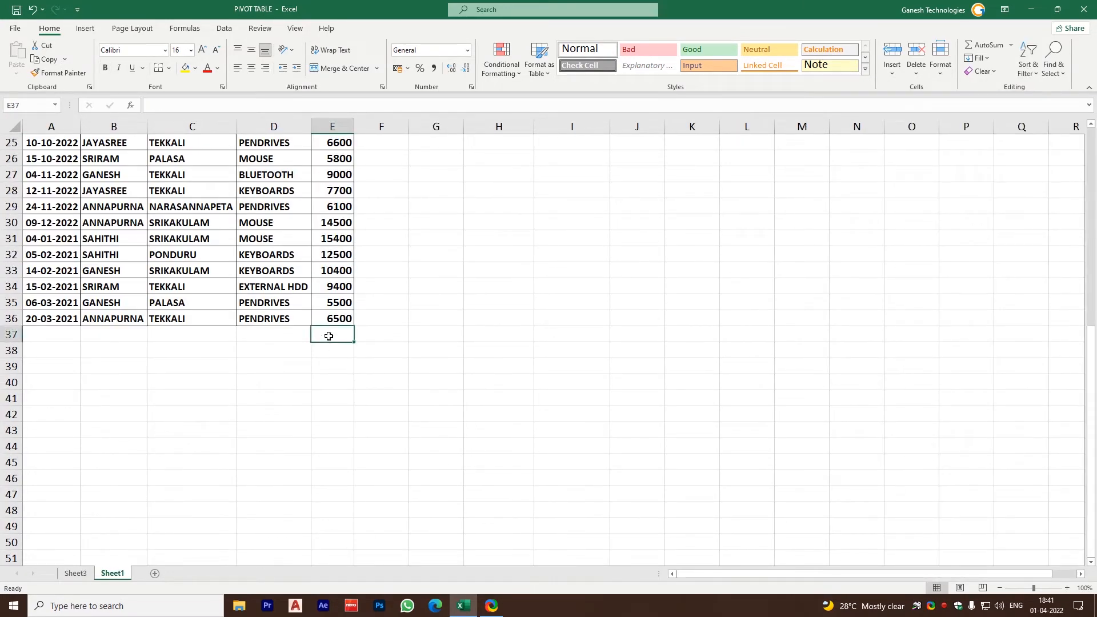
left_click(979, 45)
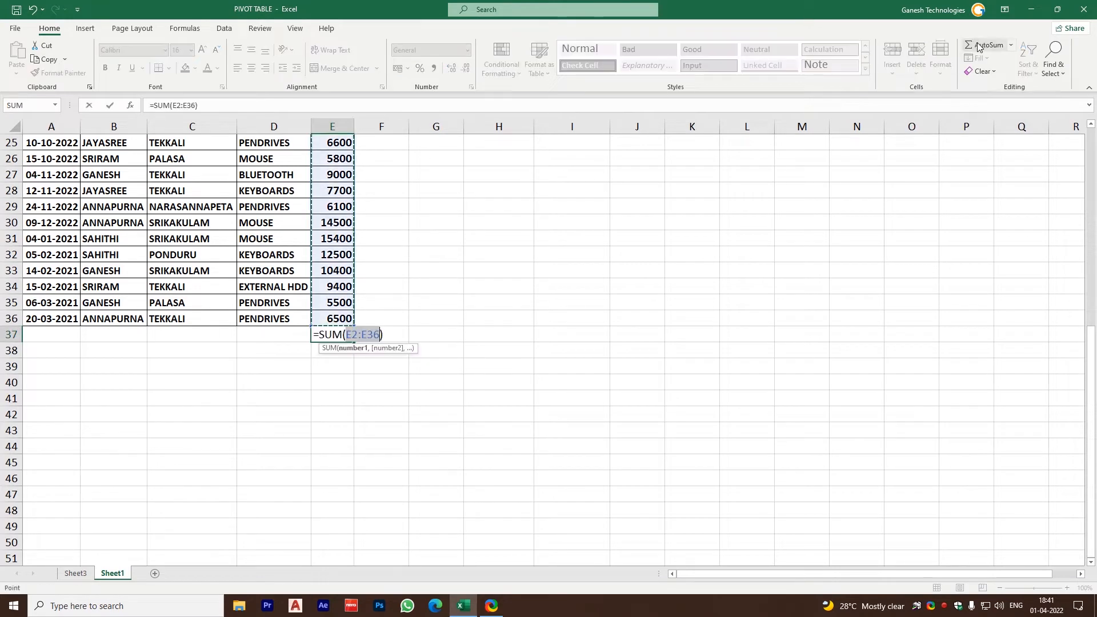
key("Return")
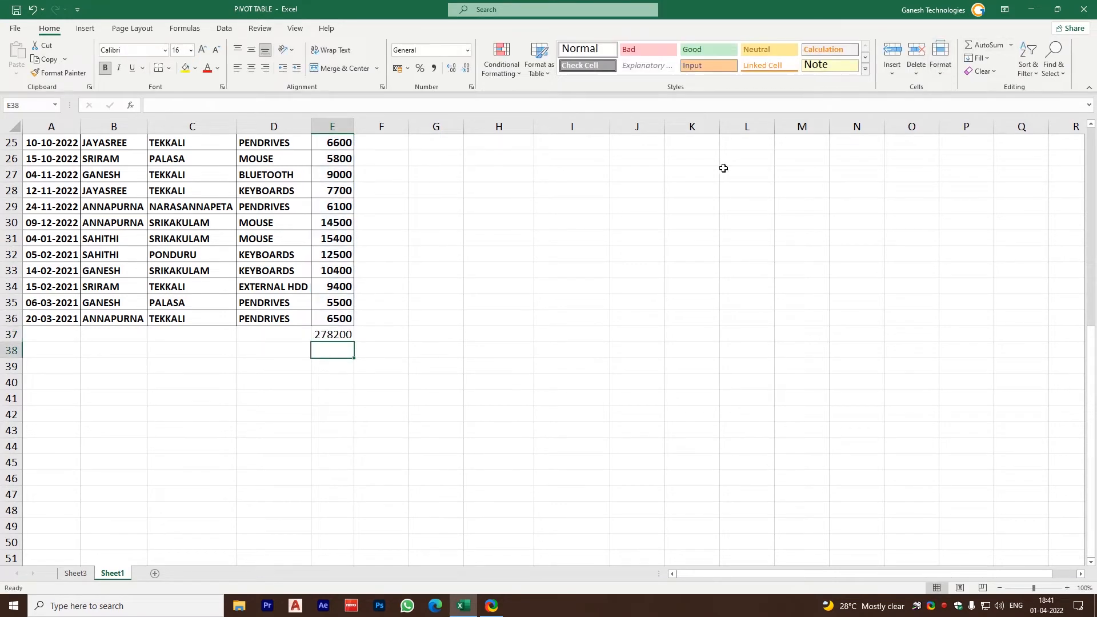
left_click(346, 337)
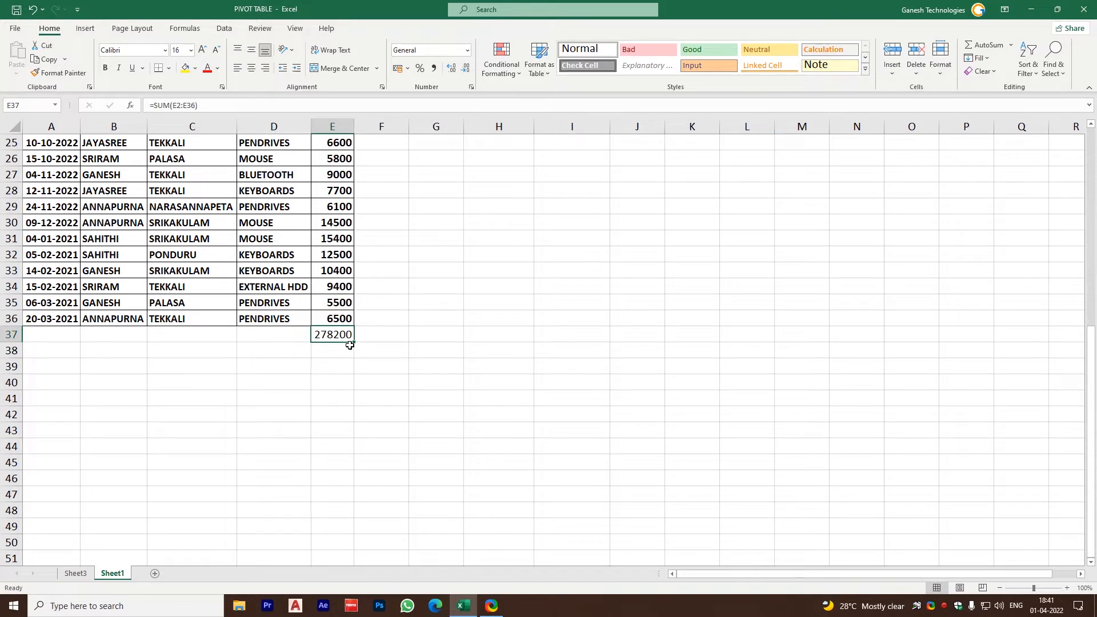
Add the PRODUCT field as rows in the PivotTable on Sheet3
left_click(76, 574)
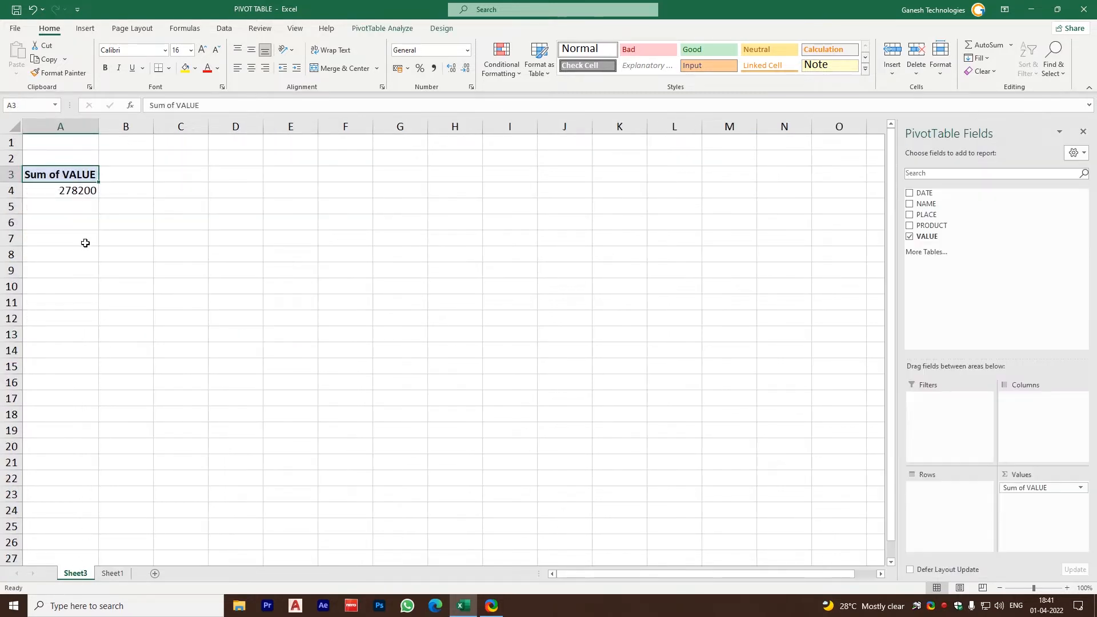
mouse_move(81, 193)
left_click(910, 226)
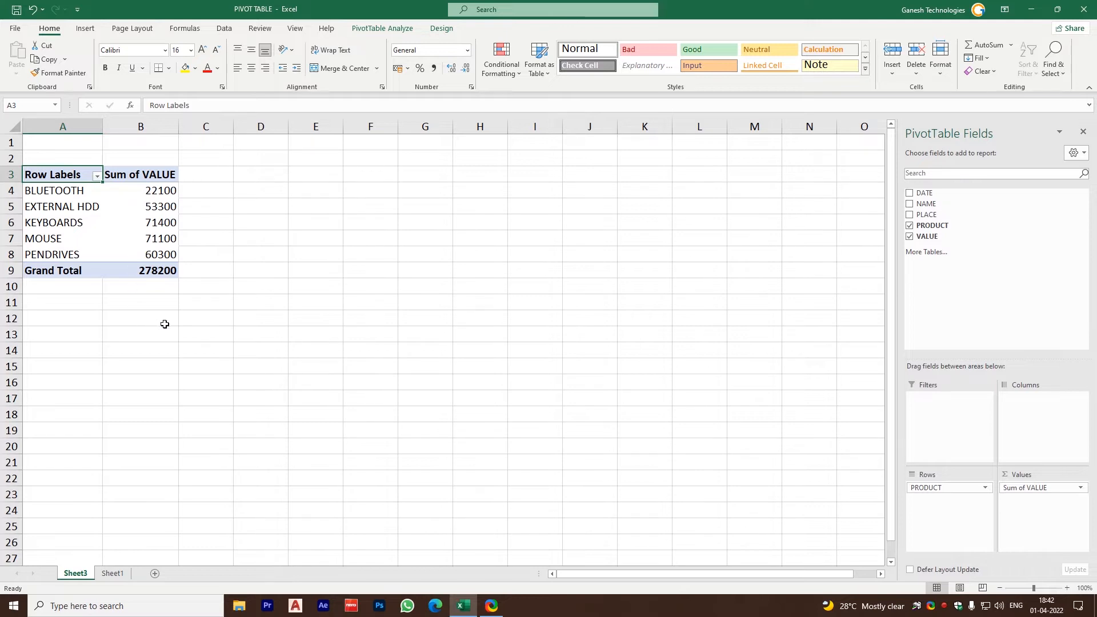
Turn on filtering for the Sheet1 table A1:E36 and filter the PRODUCT column to show only BLUETOOTH
left_click(112, 574)
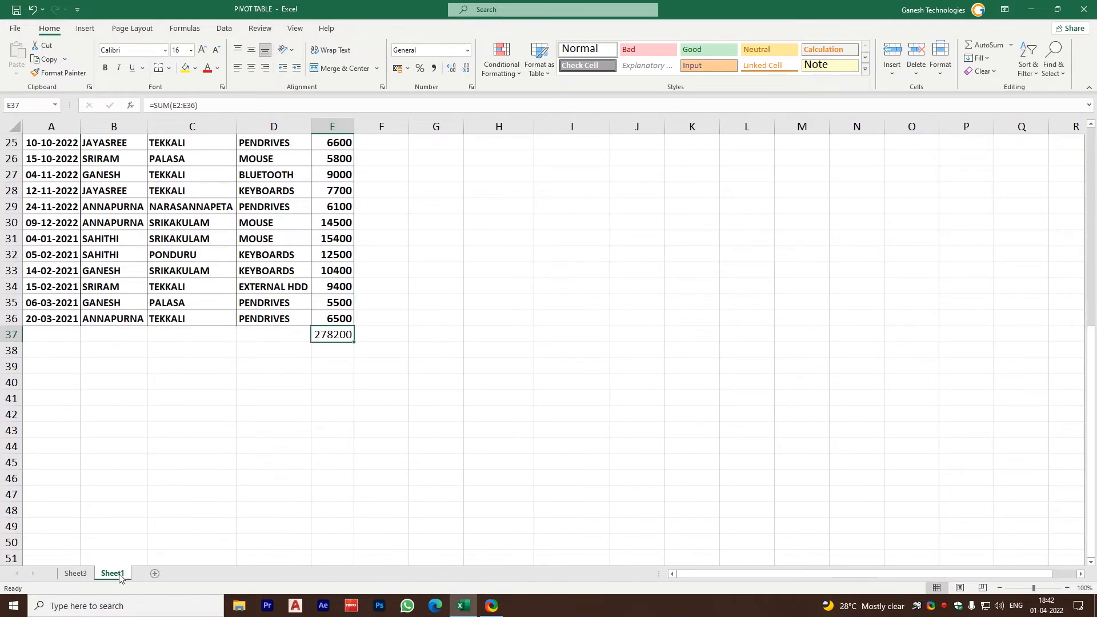
left_click_drag(336, 318, 34, 129)
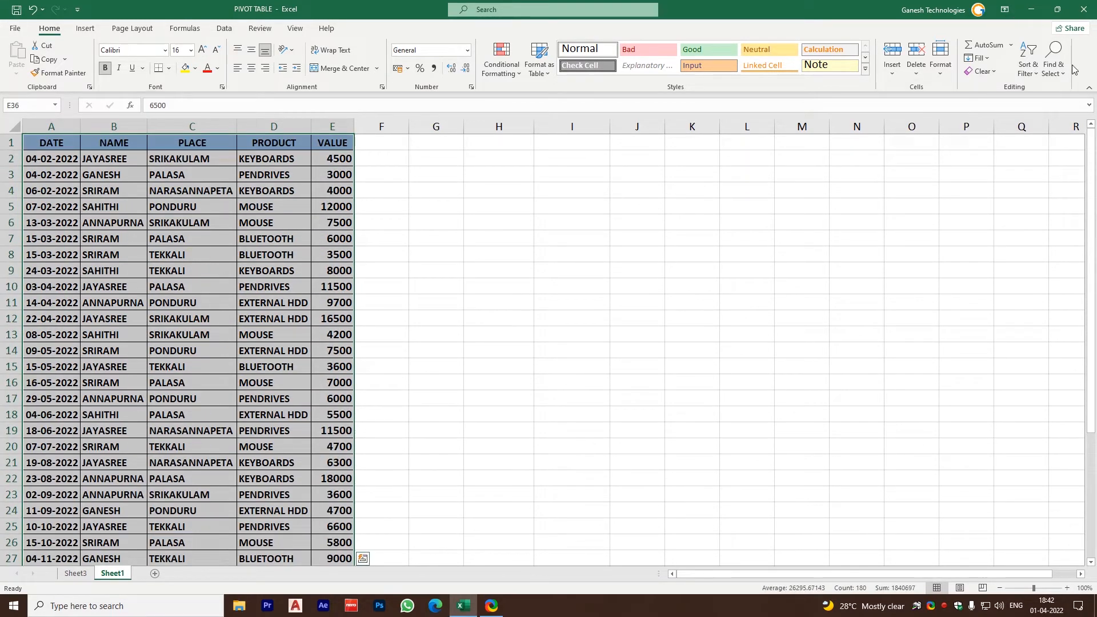
left_click(1032, 73)
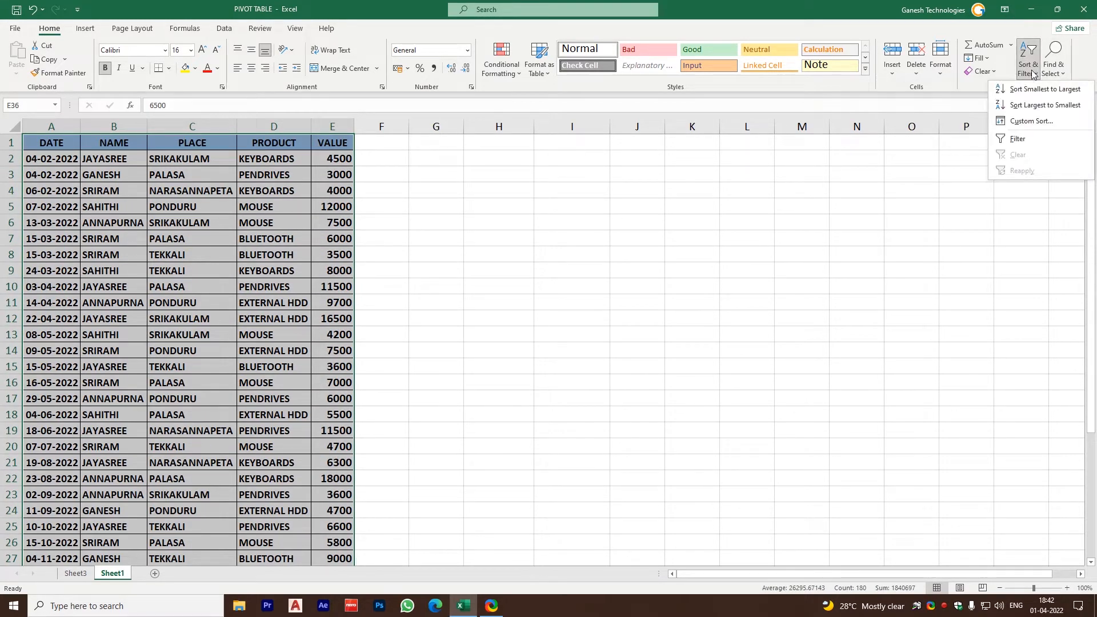
left_click(1017, 138)
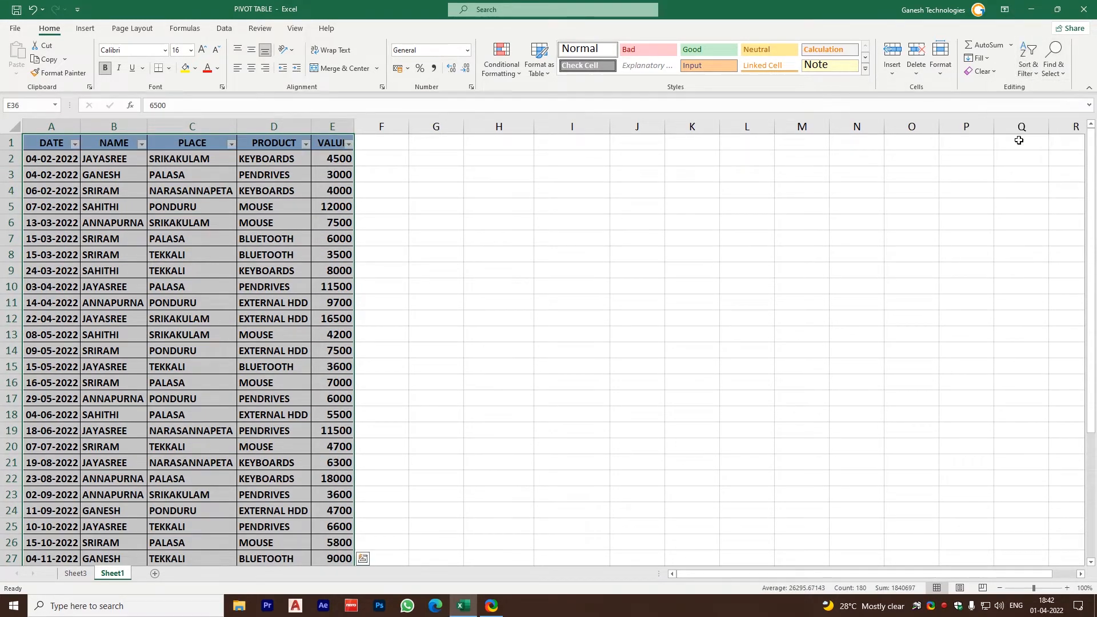
left_click(305, 143)
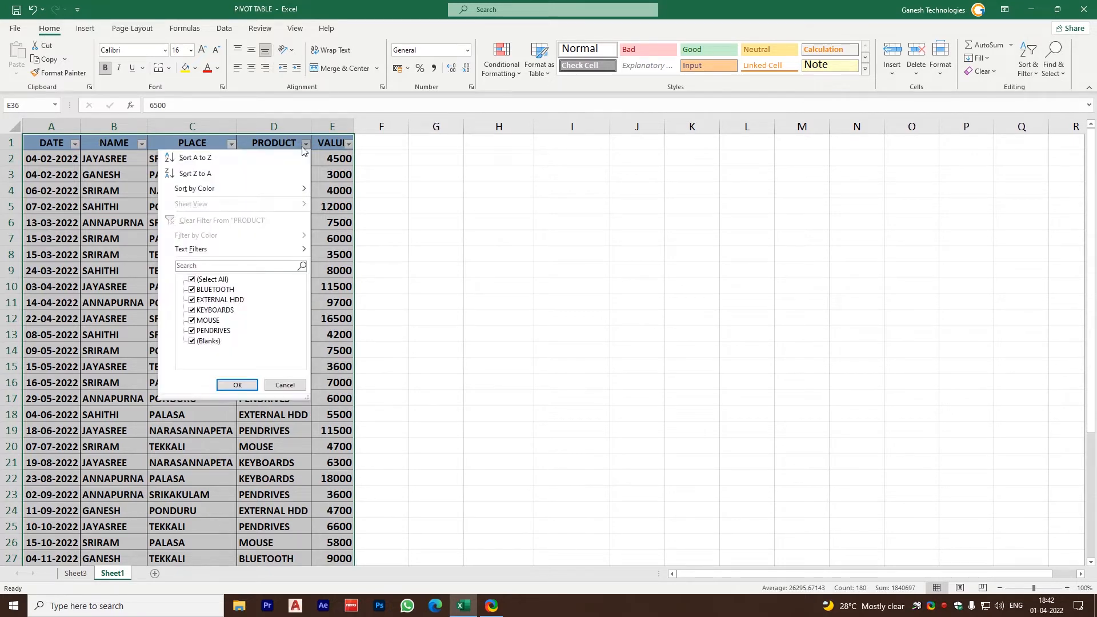
left_click(192, 280)
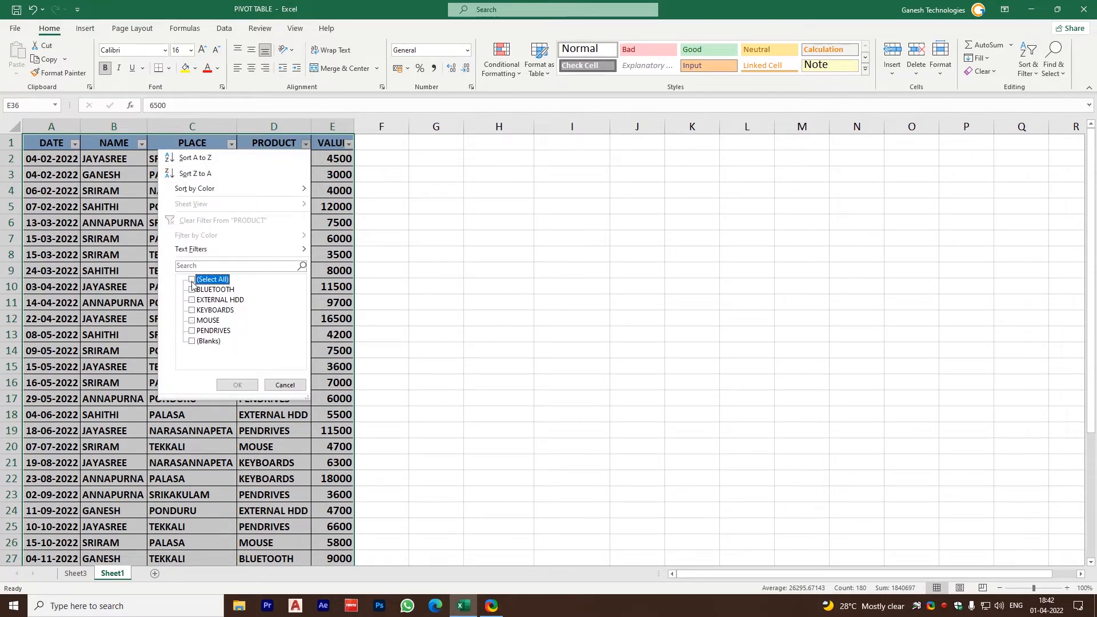
left_click(192, 290)
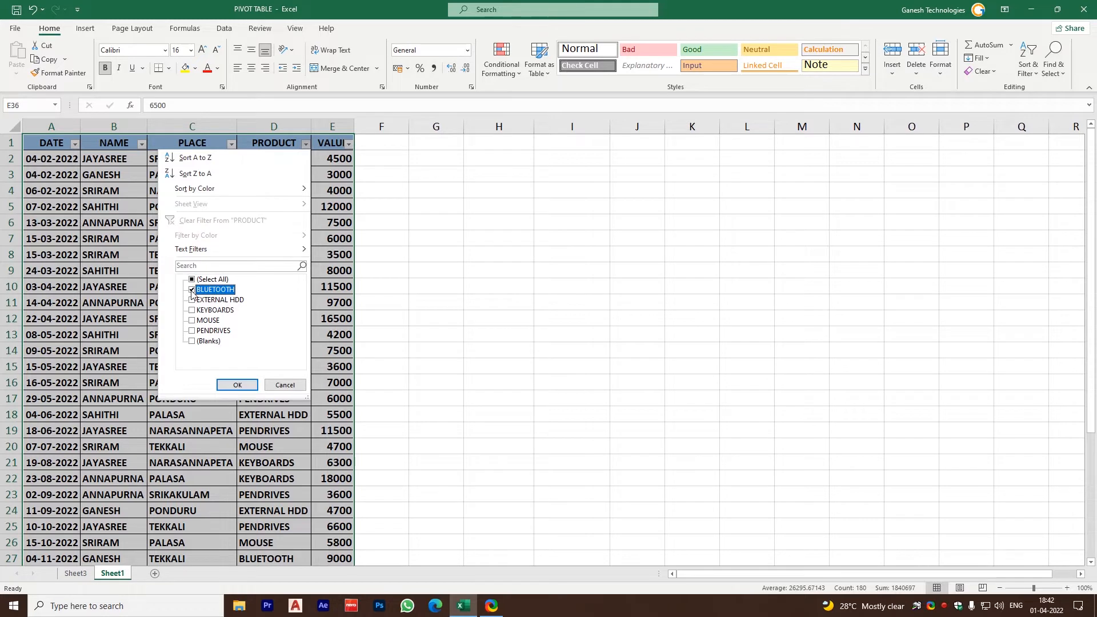
left_click(237, 384)
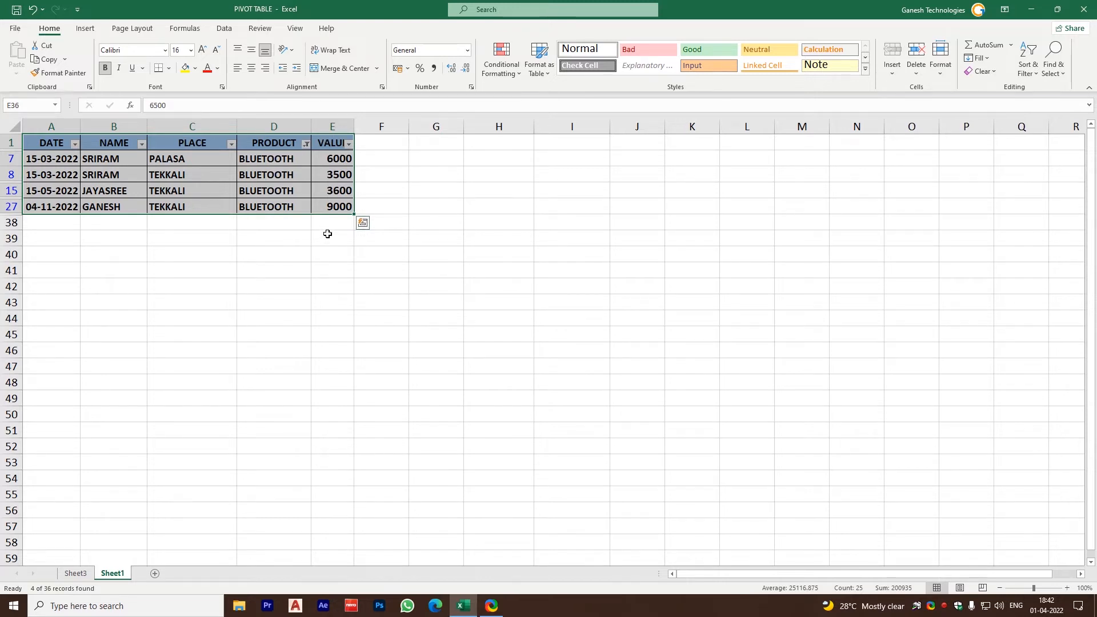
Subtotal the filtered VALUE cells in E38 with =SUBTOTAL(9,E7:E37), and compare the result with the BLUETOOTH row of the PivotTable on Sheet3
left_click(330, 225)
left_click(978, 44)
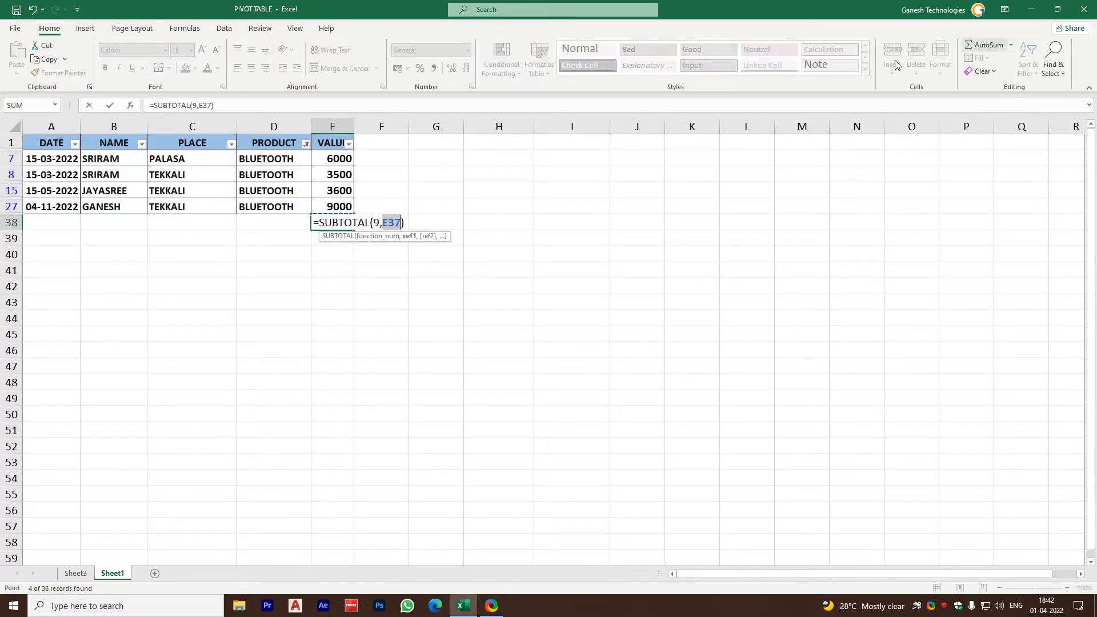
key("Return")
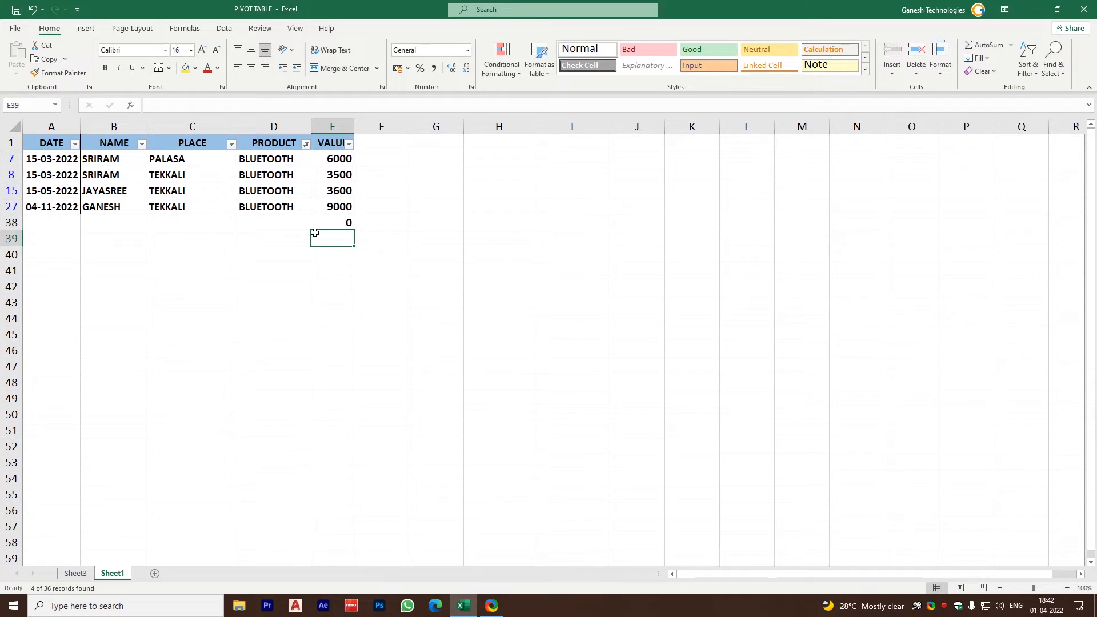
left_click(327, 222)
double_click(327, 223)
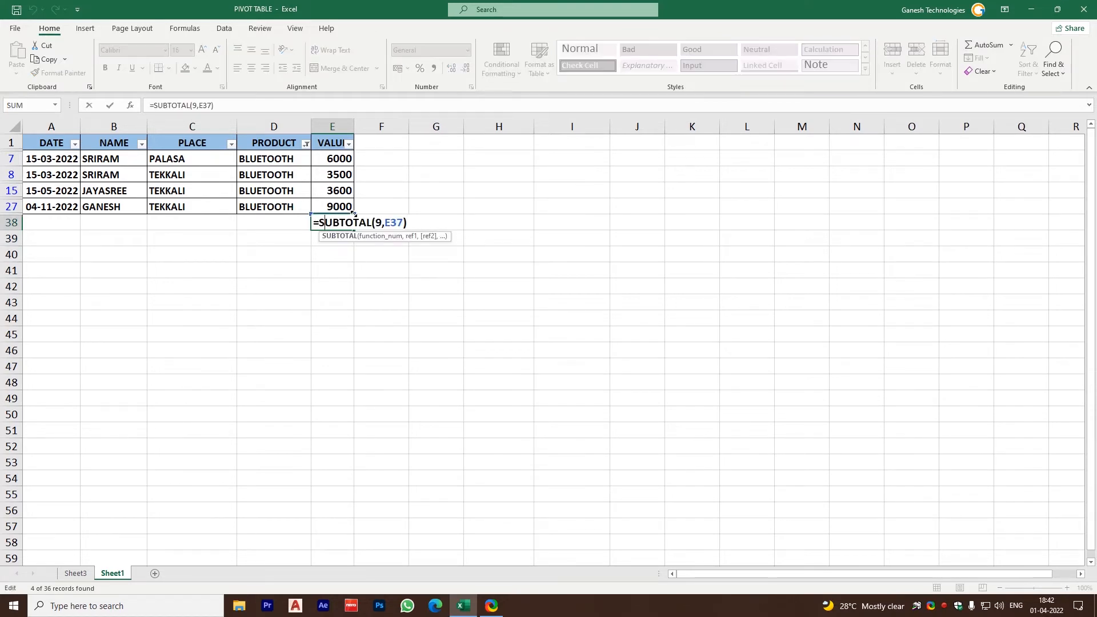
left_click_drag(353, 210, 354, 153)
key("Return")
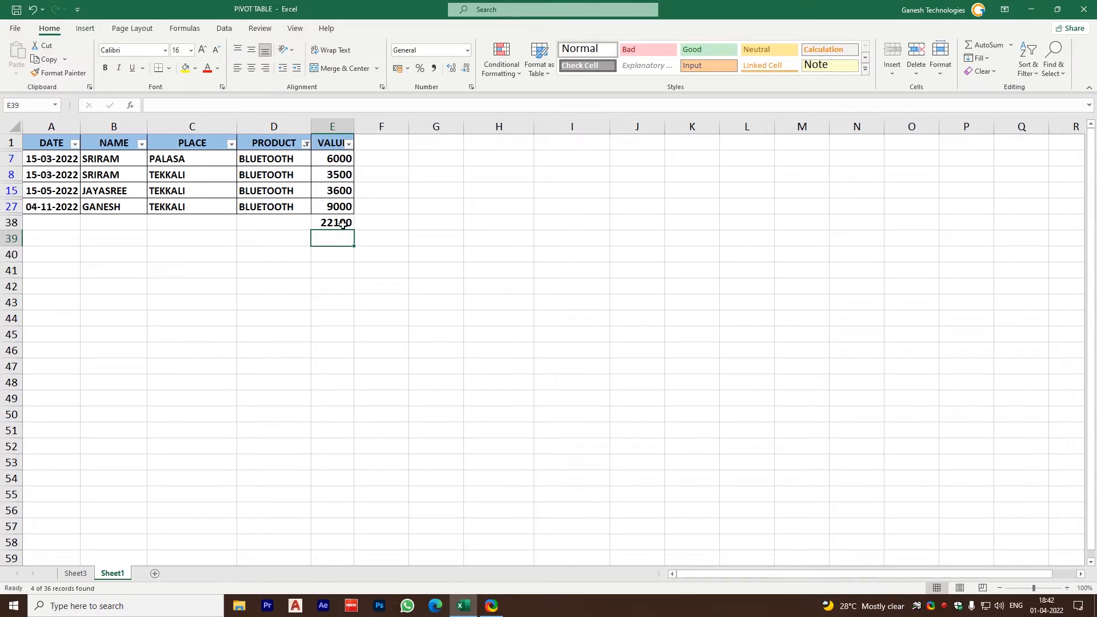
left_click(75, 573)
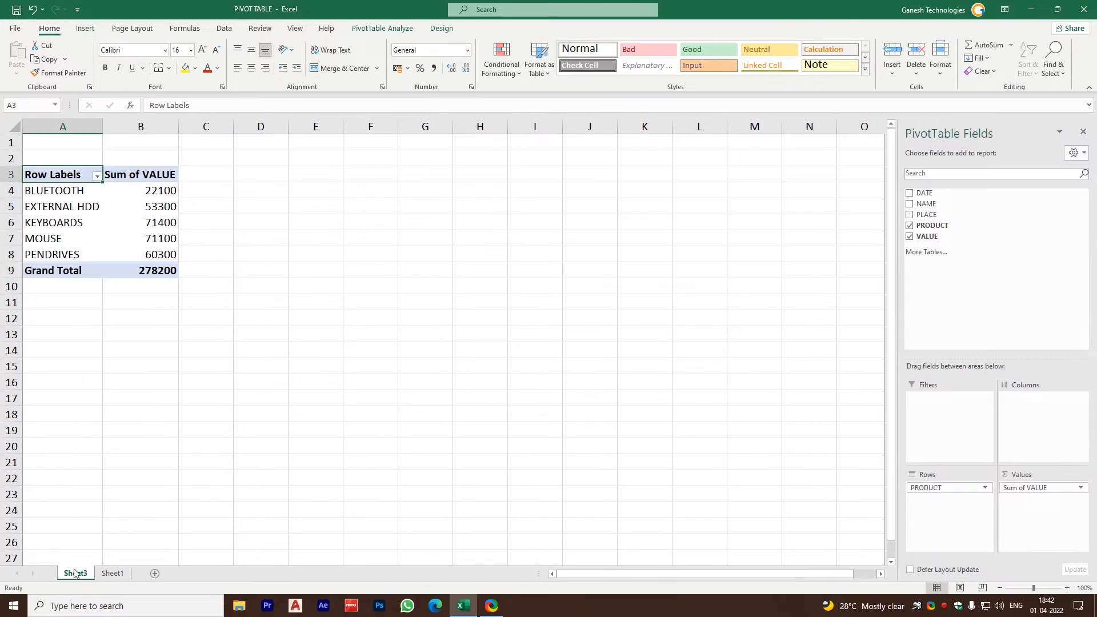
mouse_move(146, 187)
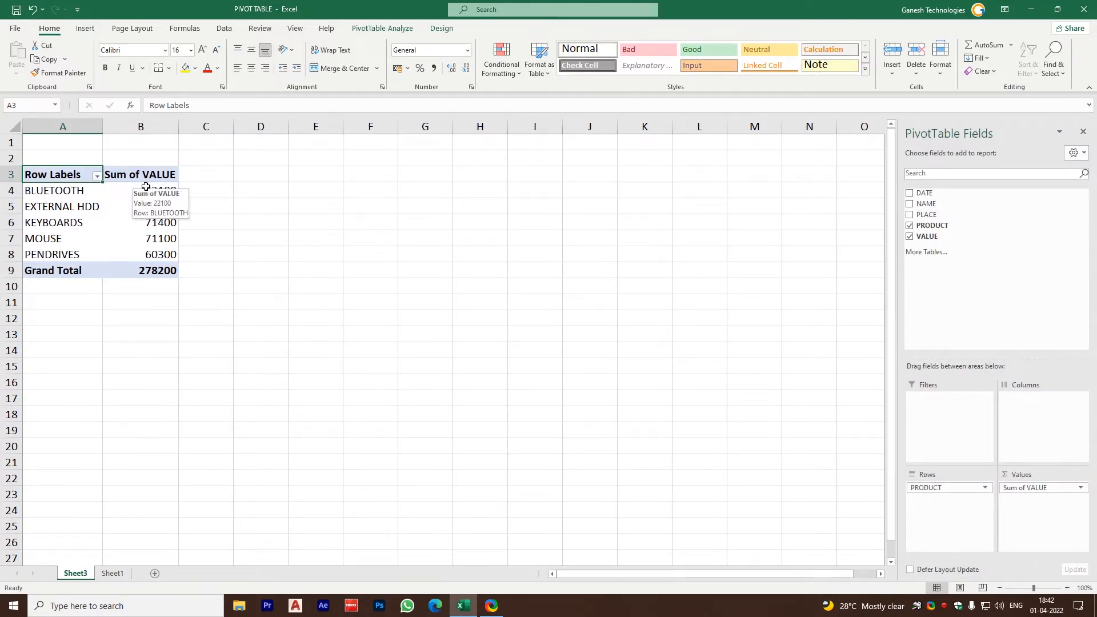
Filter the Sheet1 PRODUCT column to EXTERNAL HDD only and compare its subtotal with the matching PivotTable row on Sheet3
left_click(112, 573)
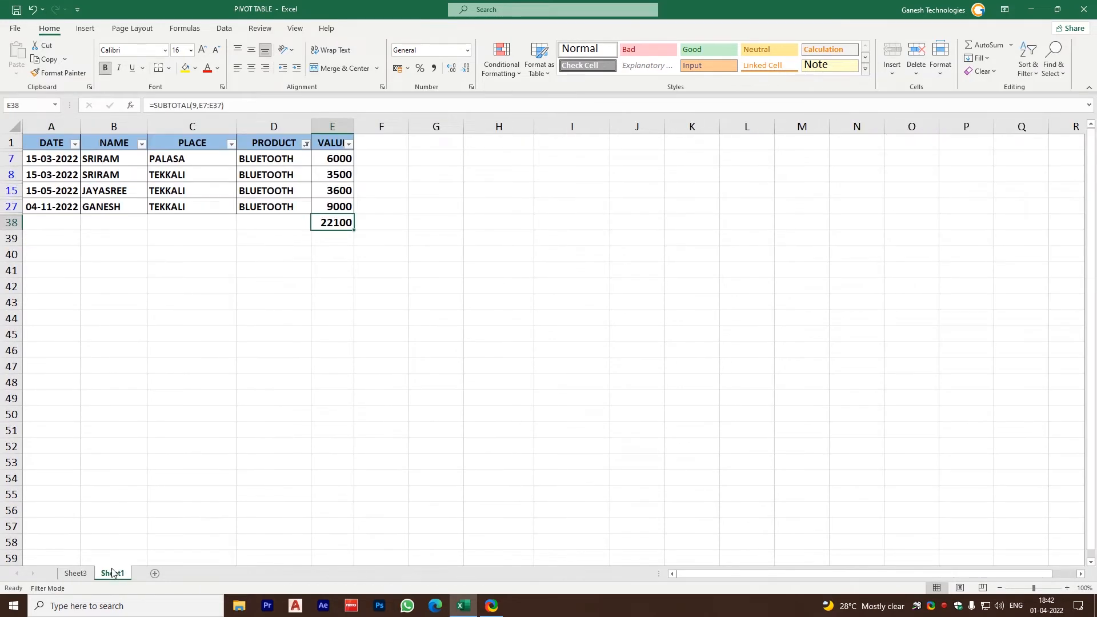
left_click(307, 143)
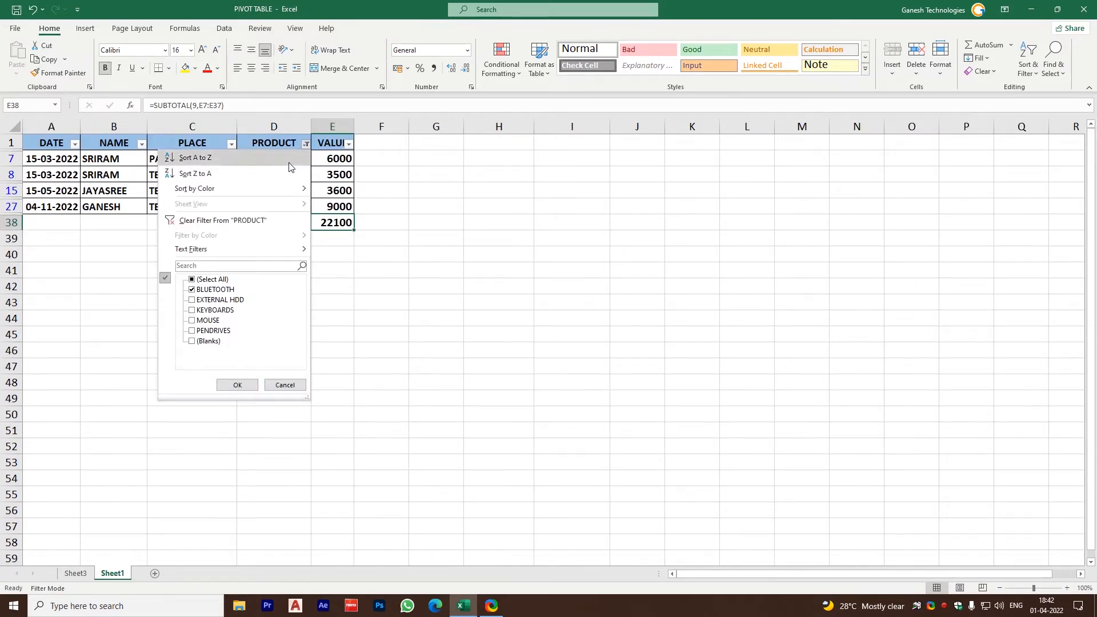
left_click(191, 279)
left_click(192, 279)
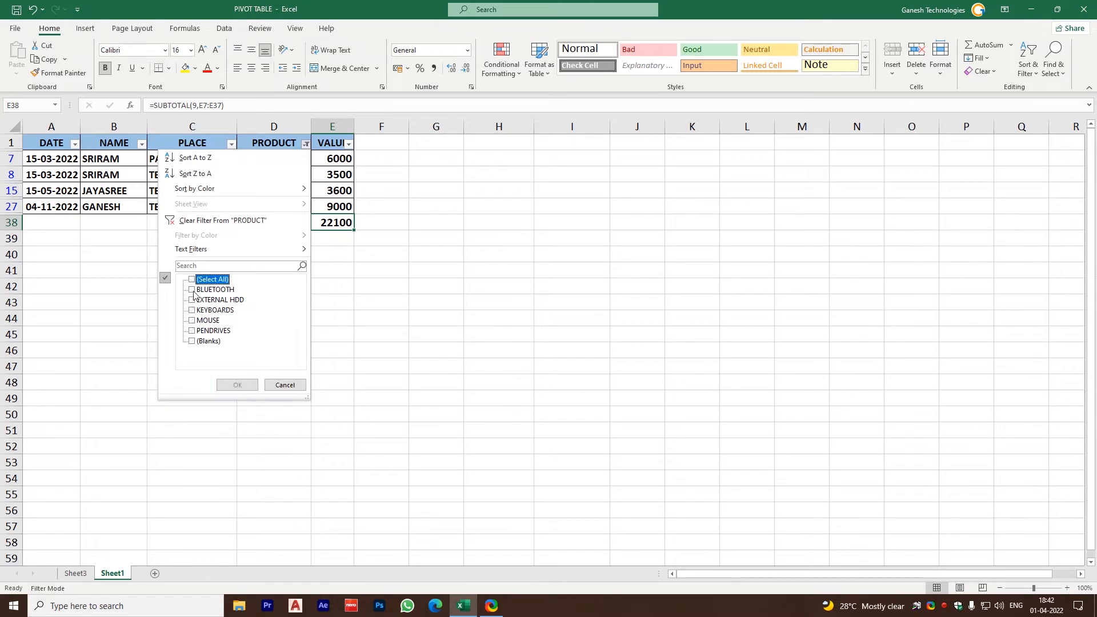
left_click(192, 299)
left_click(237, 384)
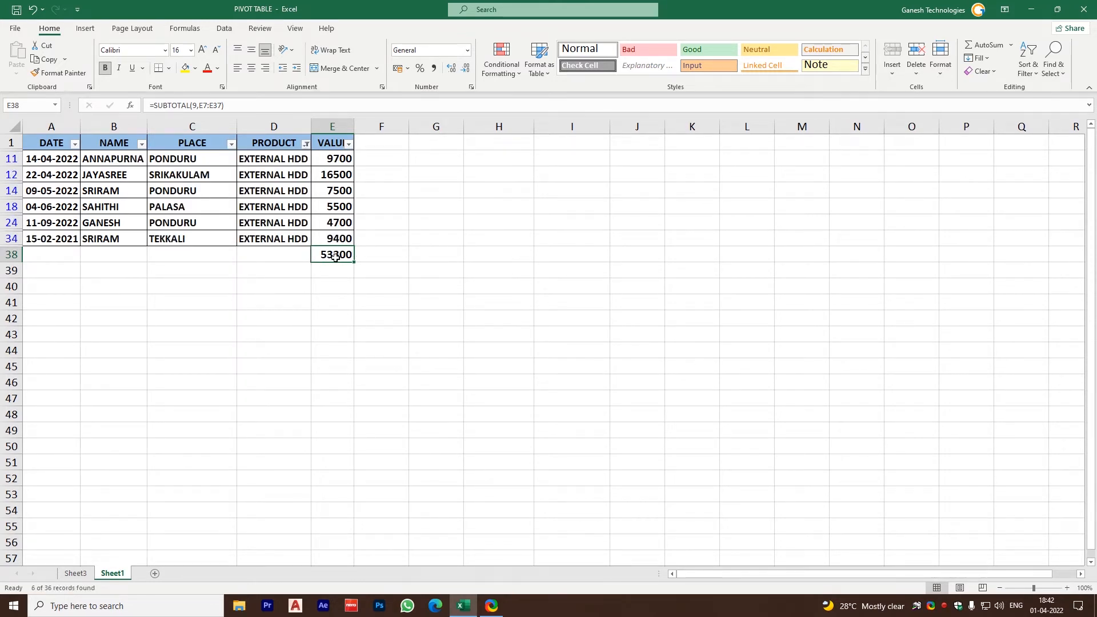
left_click(75, 572)
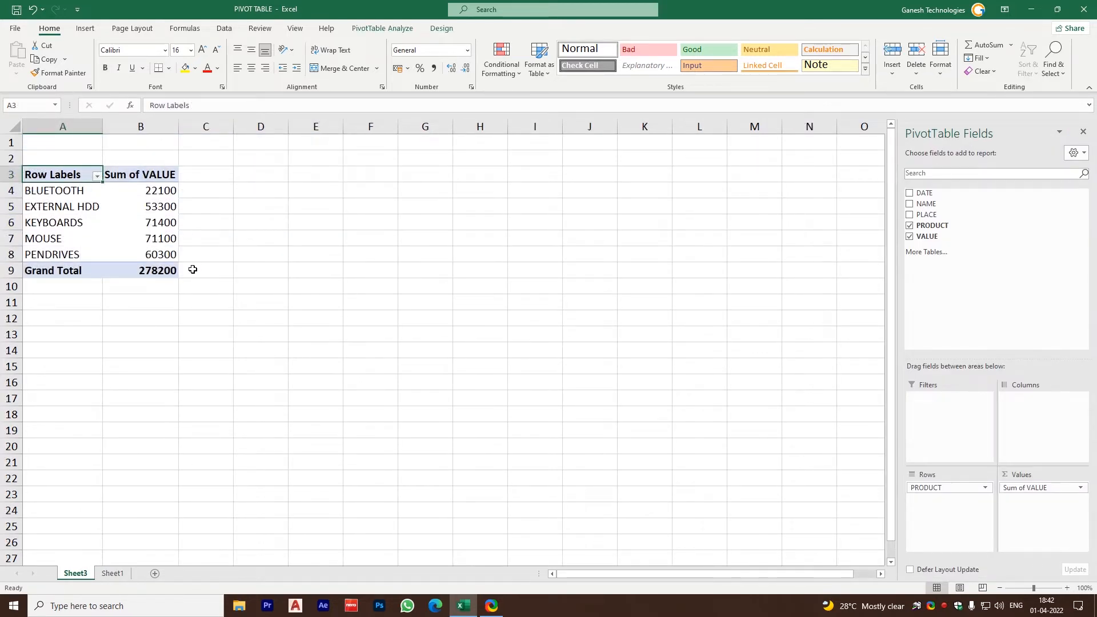
left_click(112, 572)
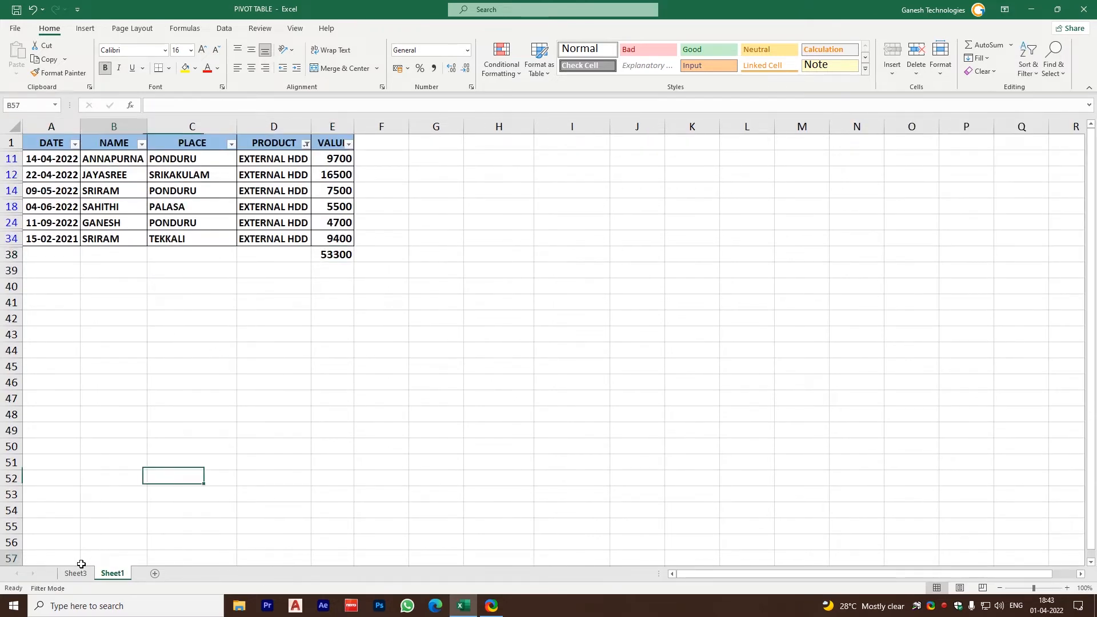
left_click(78, 573)
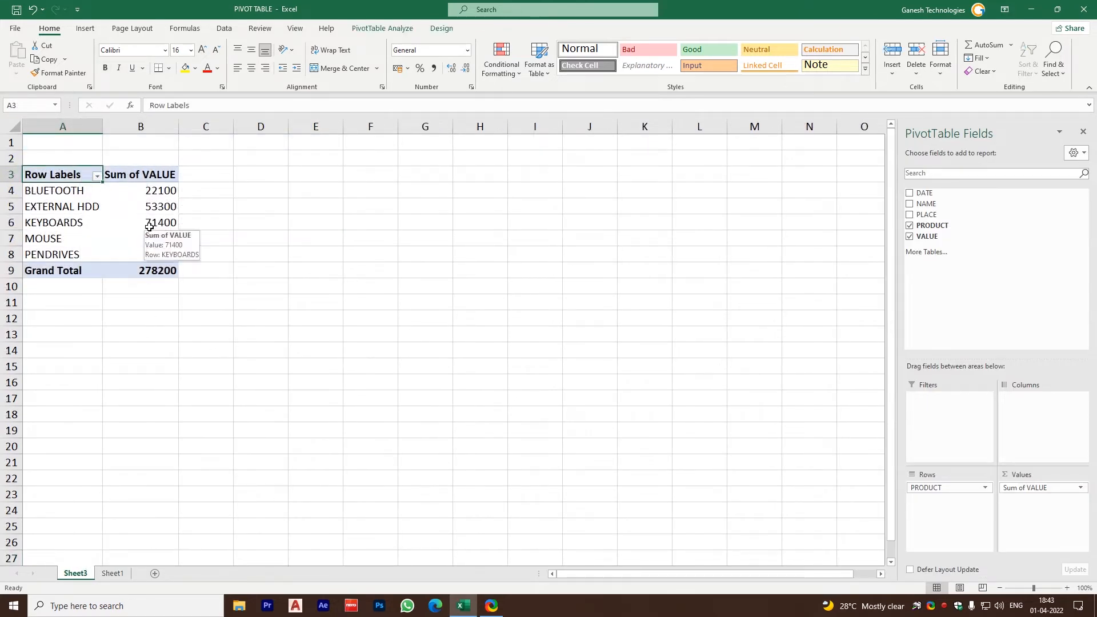
Show all products again in the Sheet1 PRODUCT column and turn off filtering for the table
left_click(114, 574)
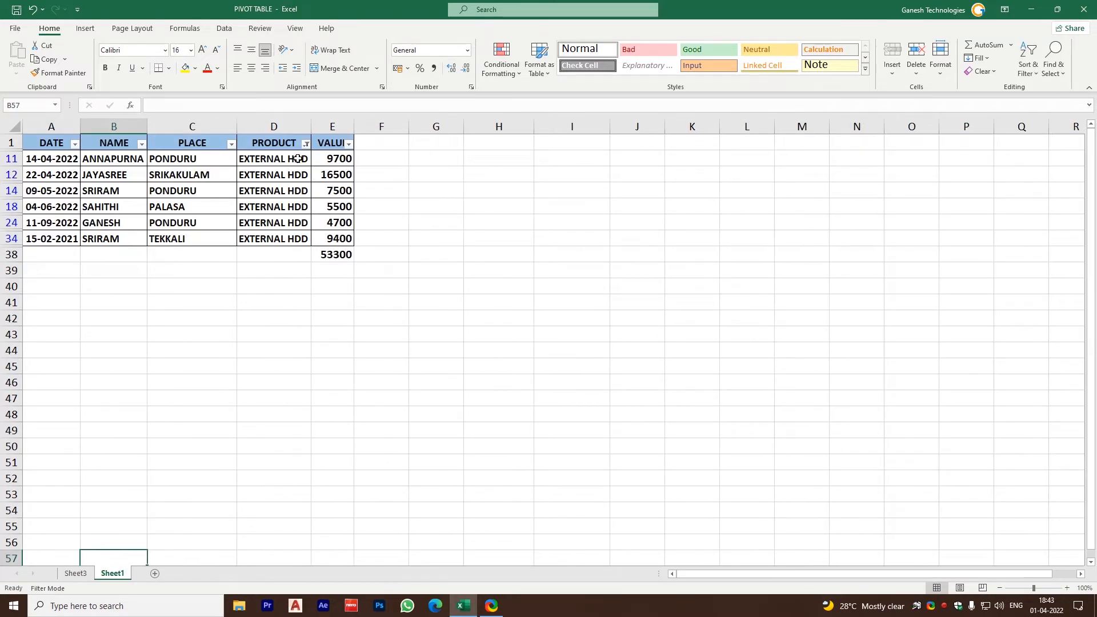
left_click(306, 143)
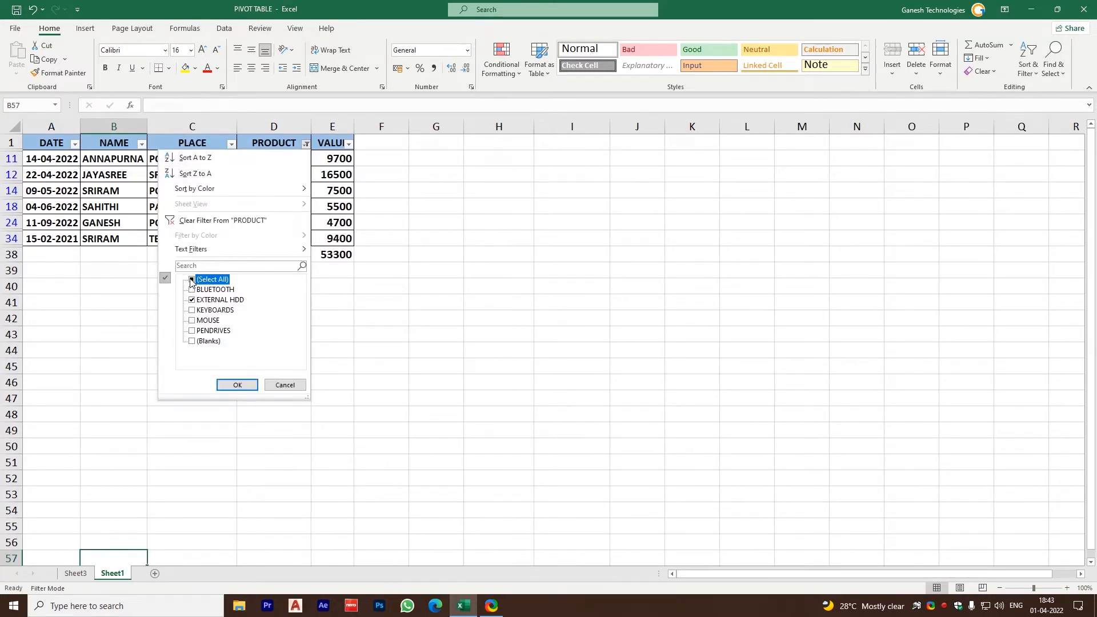
left_click(229, 384)
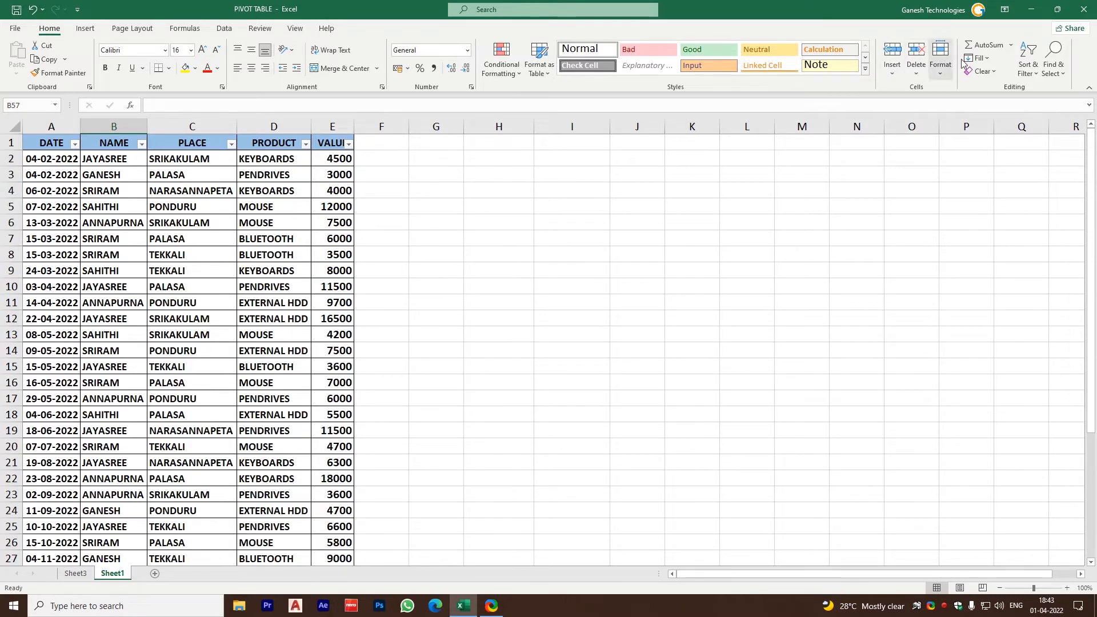
left_click(1028, 64)
left_click(1045, 138)
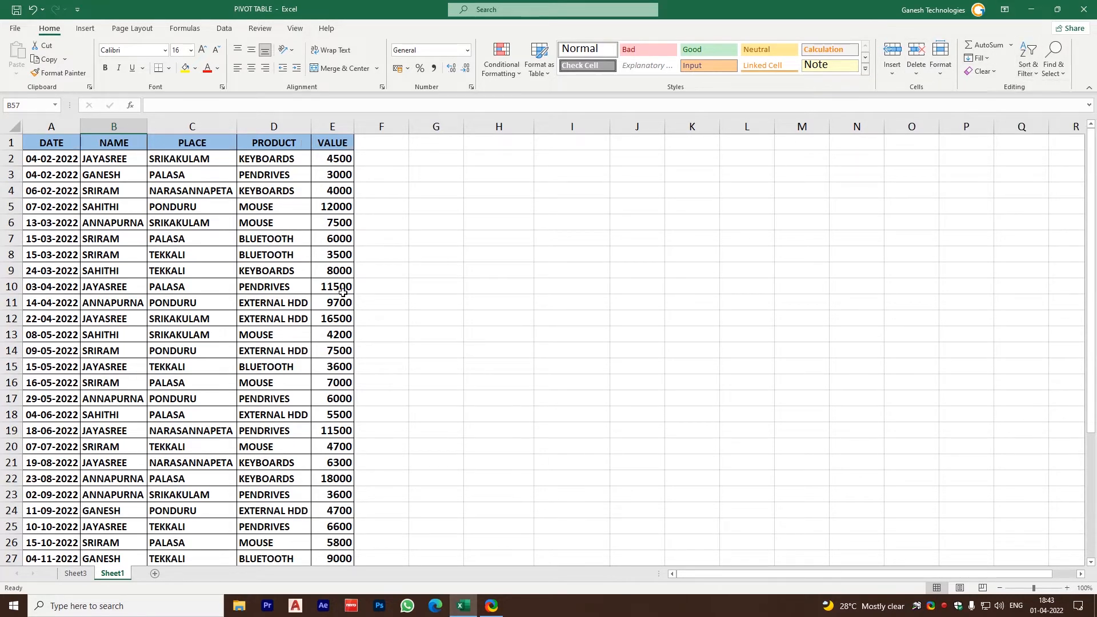
left_click(308, 301)
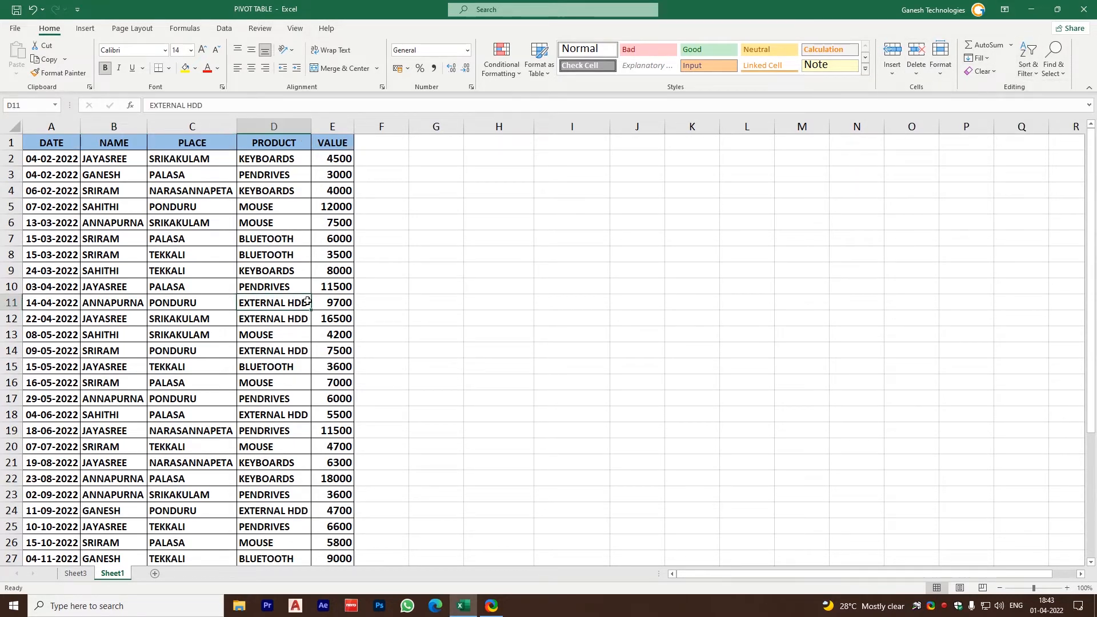
Add the PLACE field under PRODUCT in the rows of the PivotTable on Sheet3
left_click(75, 573)
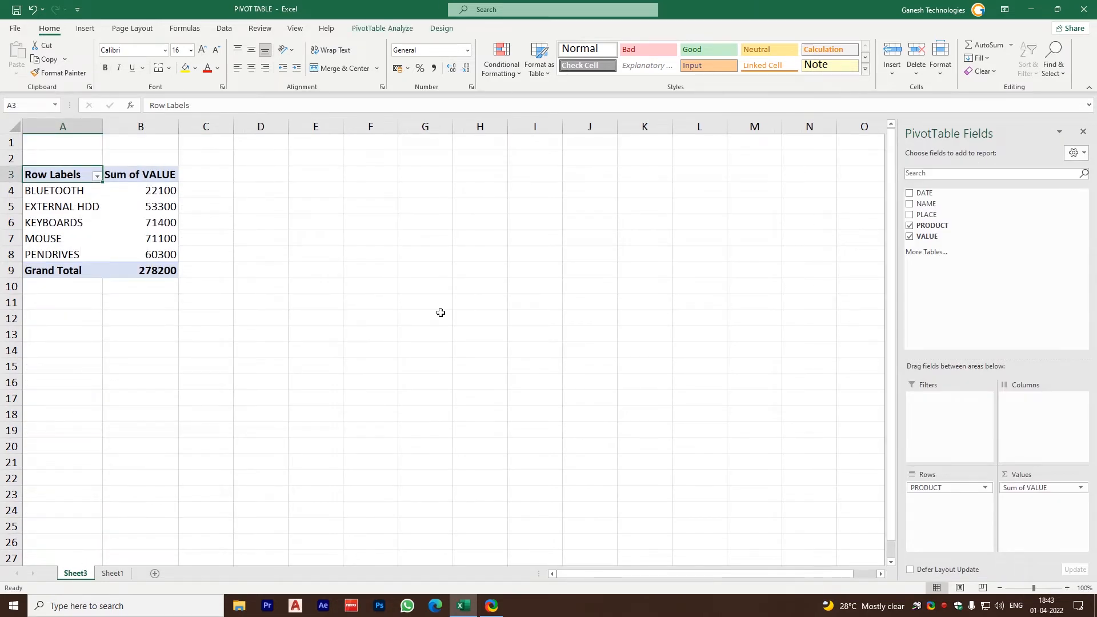
left_click(76, 191)
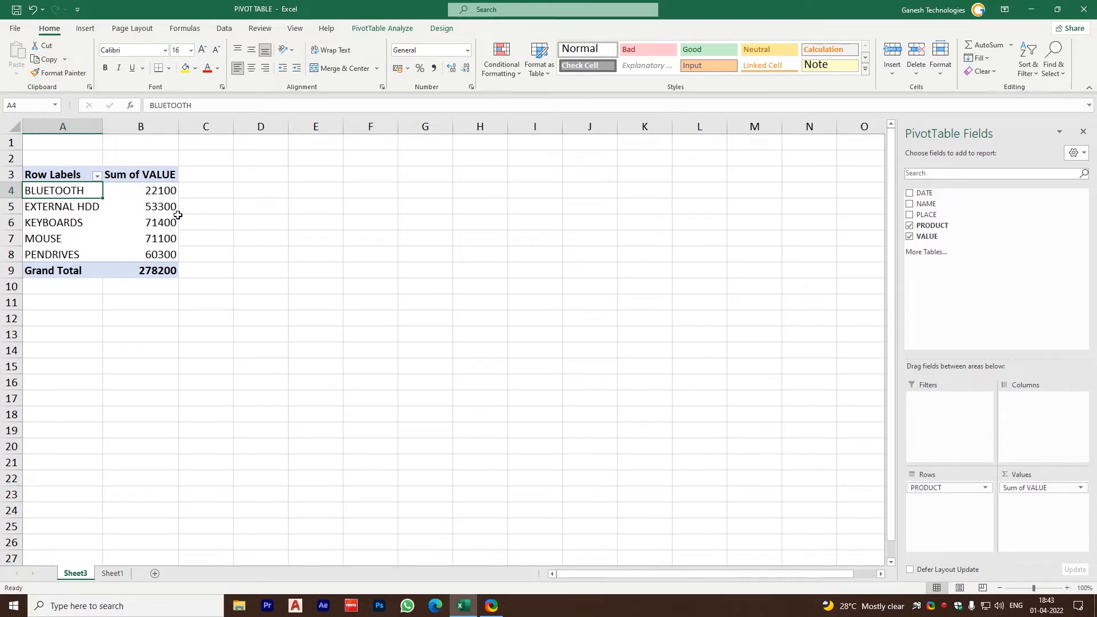
mouse_move(158, 271)
left_click(909, 216)
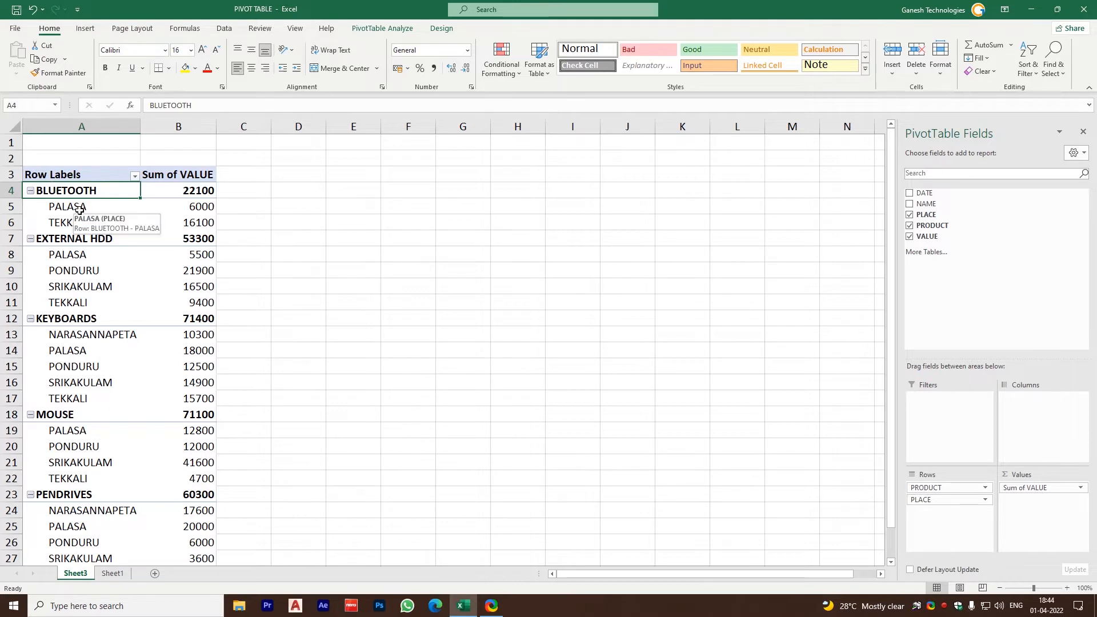
Move PRODUCT below PLACE in the PivotTable rows so that products are nested under each place
left_click(944, 489)
left_click_drag(945, 491, 948, 506)
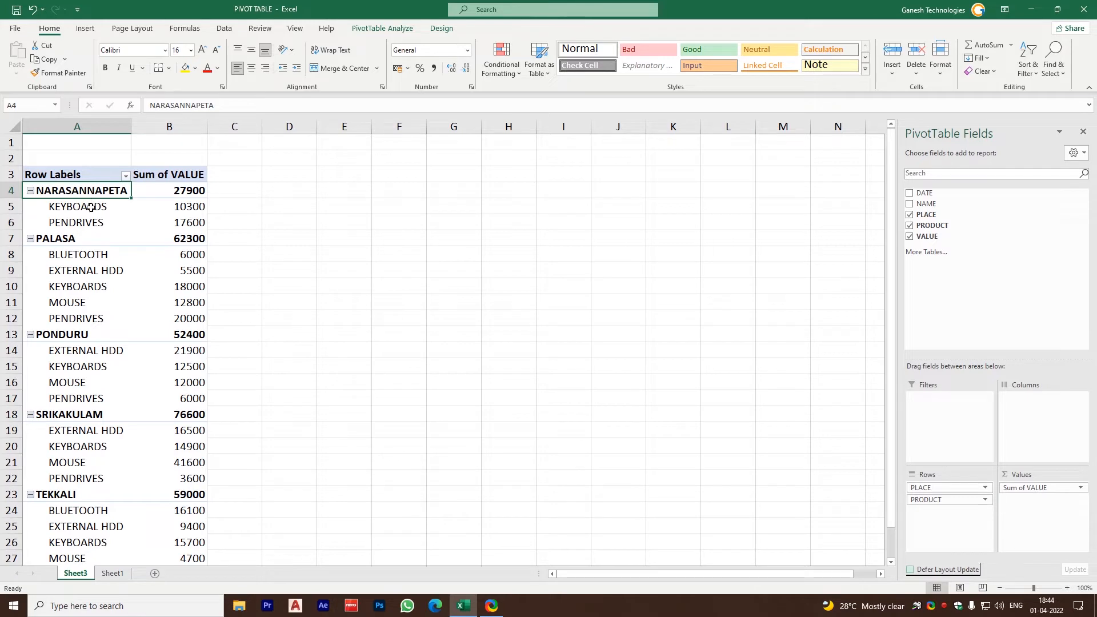
mouse_move(188, 206)
mouse_move(136, 224)
Swap the PivotTable row order back to PRODUCT above PLACE, and swap again so PLACE is the outer level
left_click(943, 490)
left_click_drag(943, 490, 937, 516)
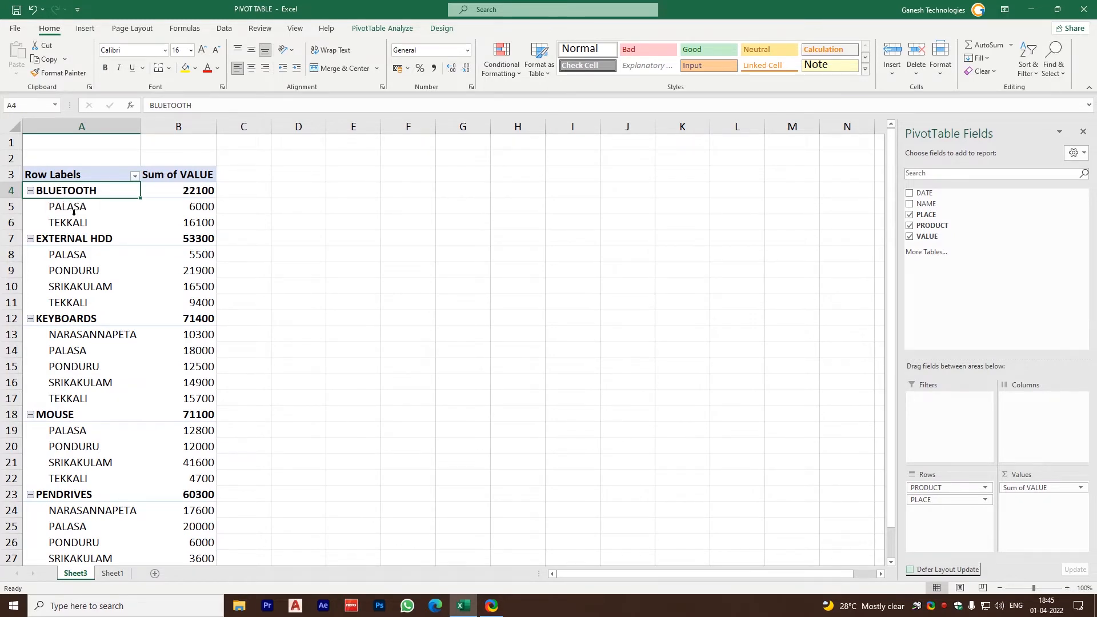
left_click_drag(948, 487, 949, 514)
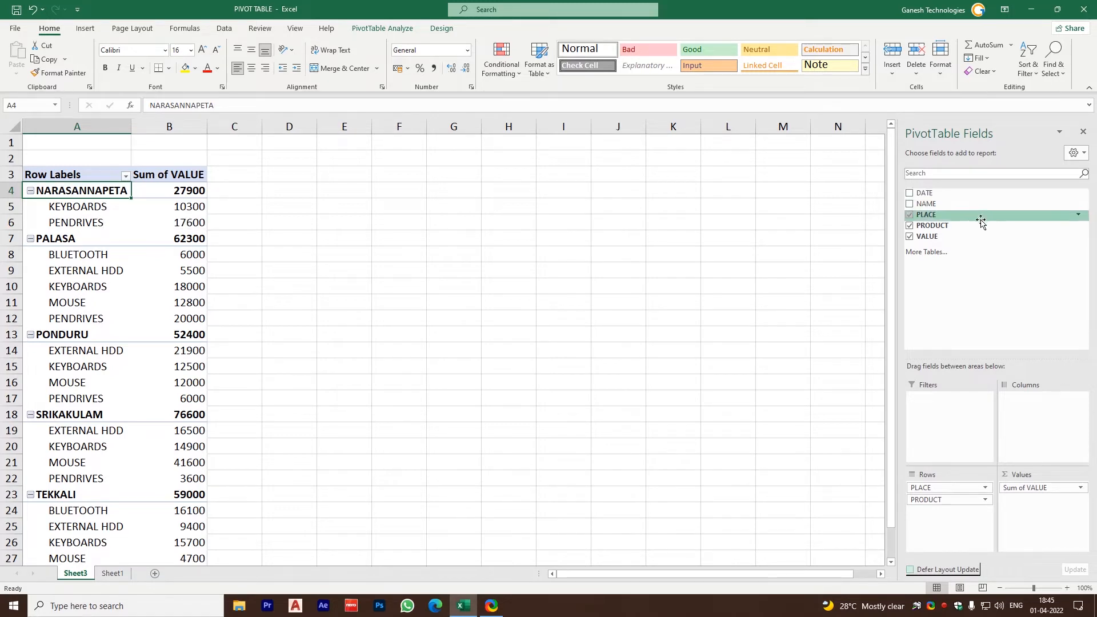
Remove the PLACE and PRODUCT fields from the PivotTable and add NAME as the row field instead
left_click(910, 216)
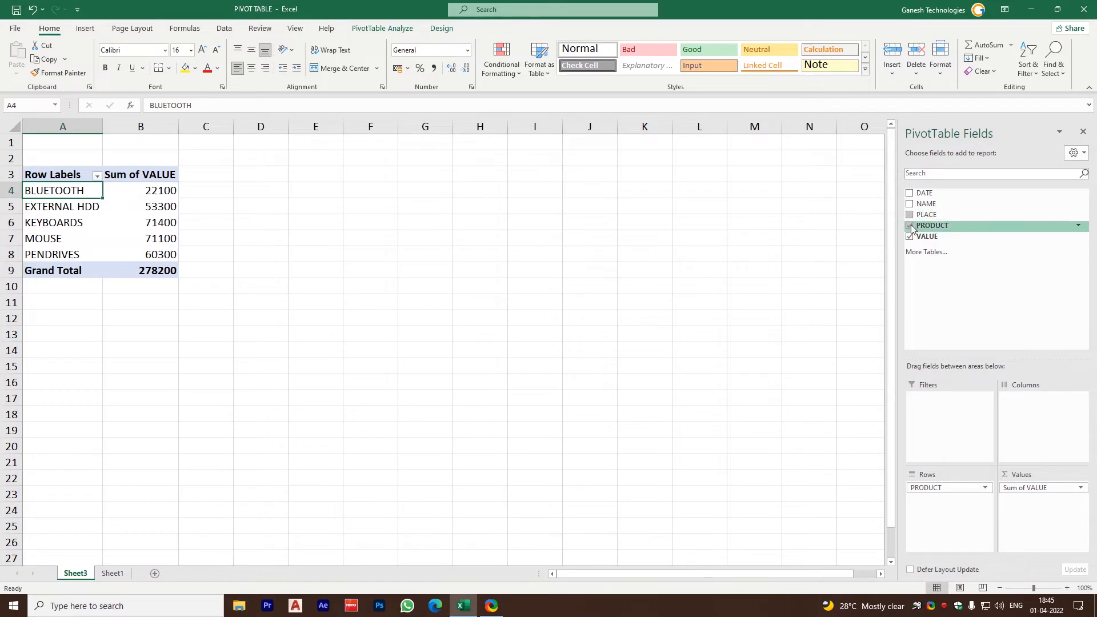
left_click(909, 226)
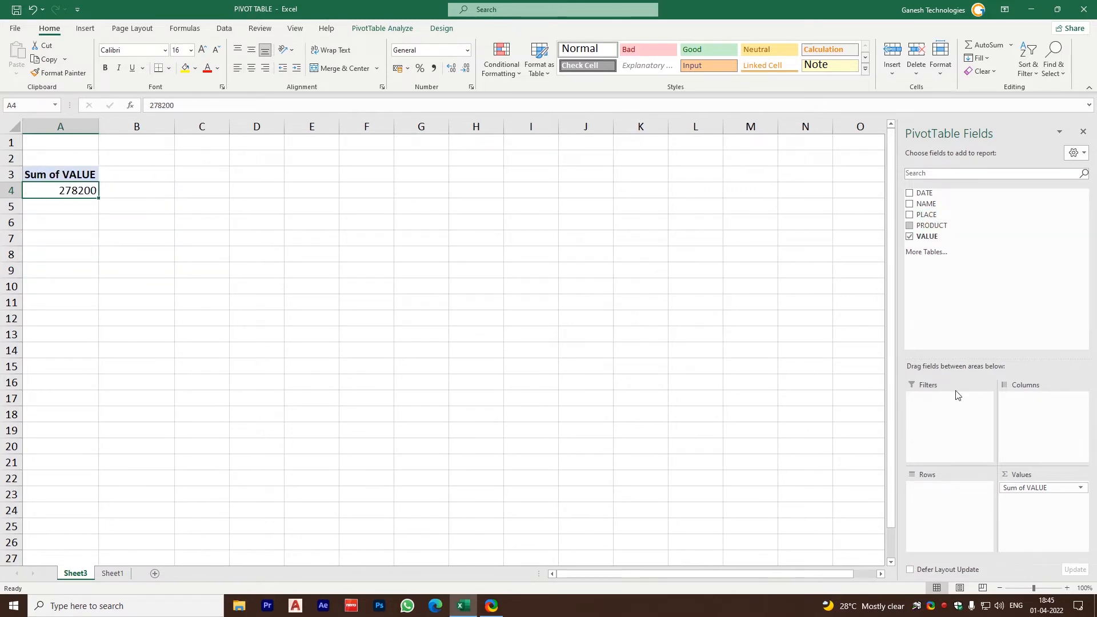
left_click(909, 205)
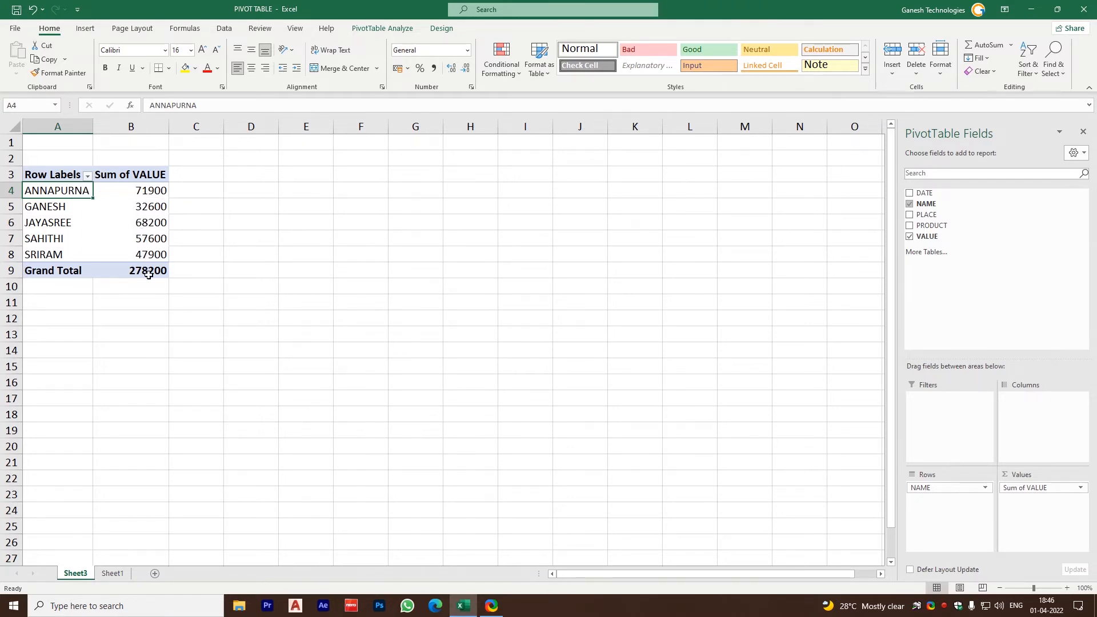
Add PRODUCT to the PivotTable rows and move NAME below it so names are nested under each product
left_click(910, 226)
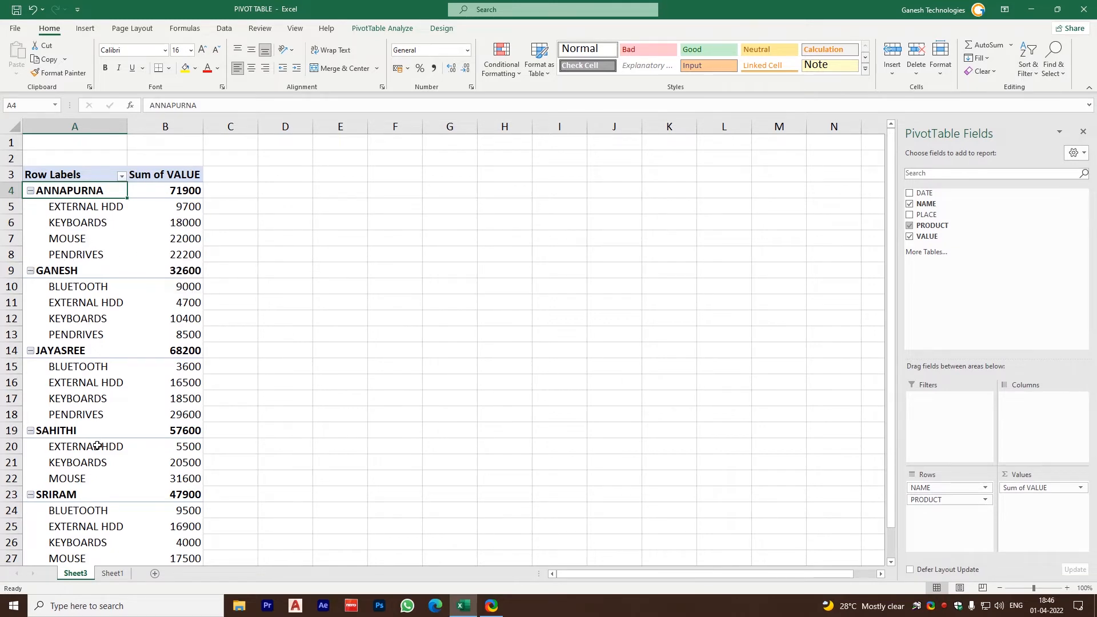
scroll(75, 397, "down", 1)
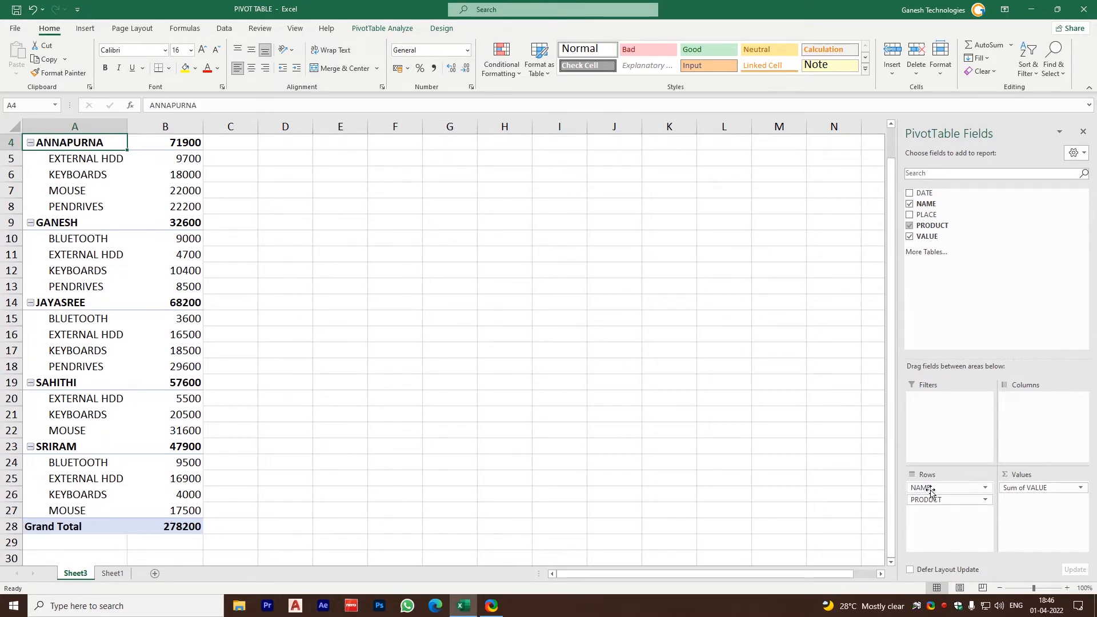
left_click_drag(930, 489, 932, 507)
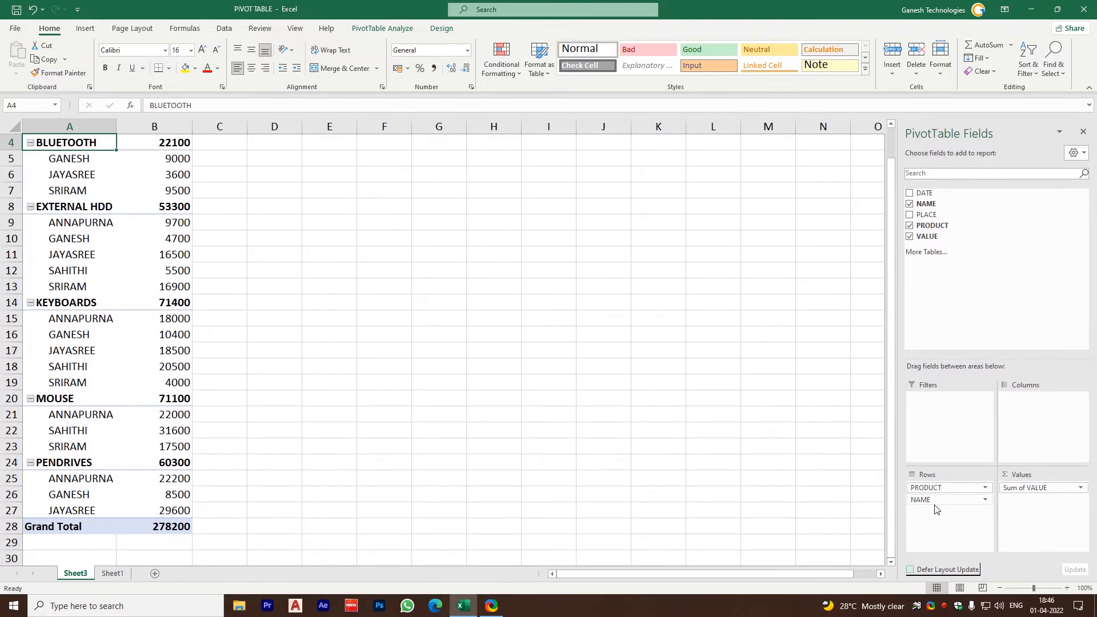
scroll(187, 245, "up", 1)
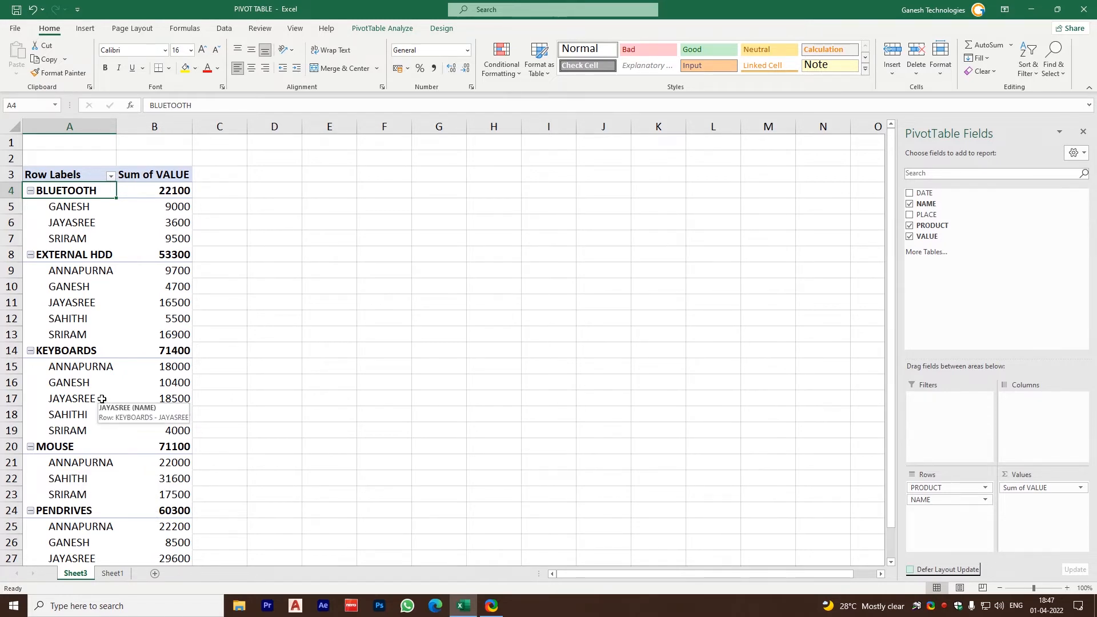
Replace NAME and PRODUCT with DATE in the PivotTable rows and expand 2021 and 2022 to their quarters
left_click(909, 203)
left_click(908, 226)
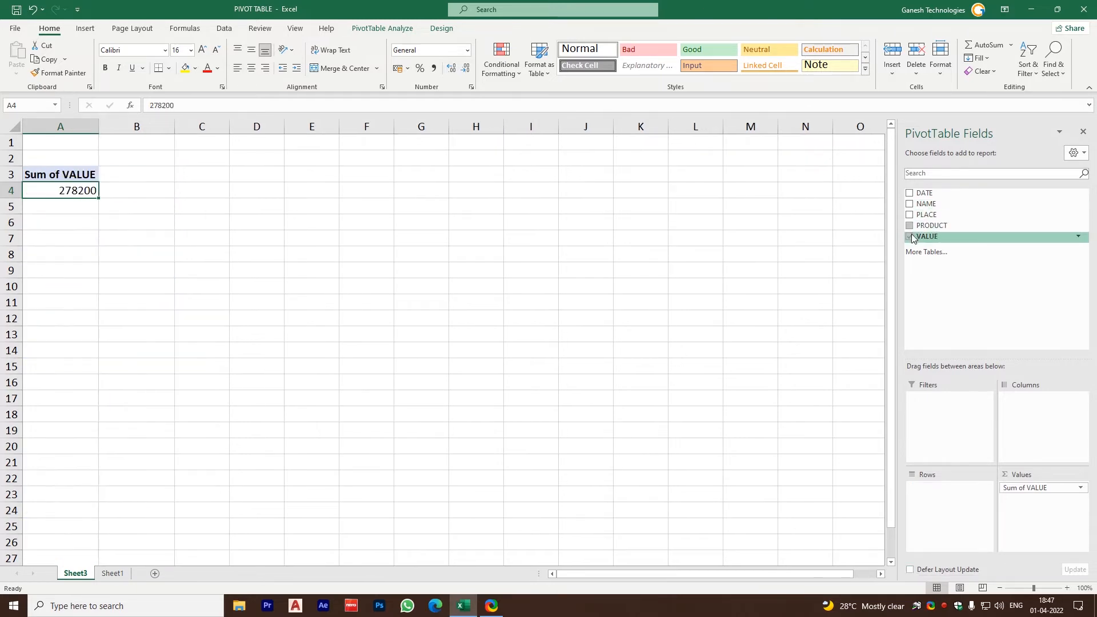
left_click(909, 193)
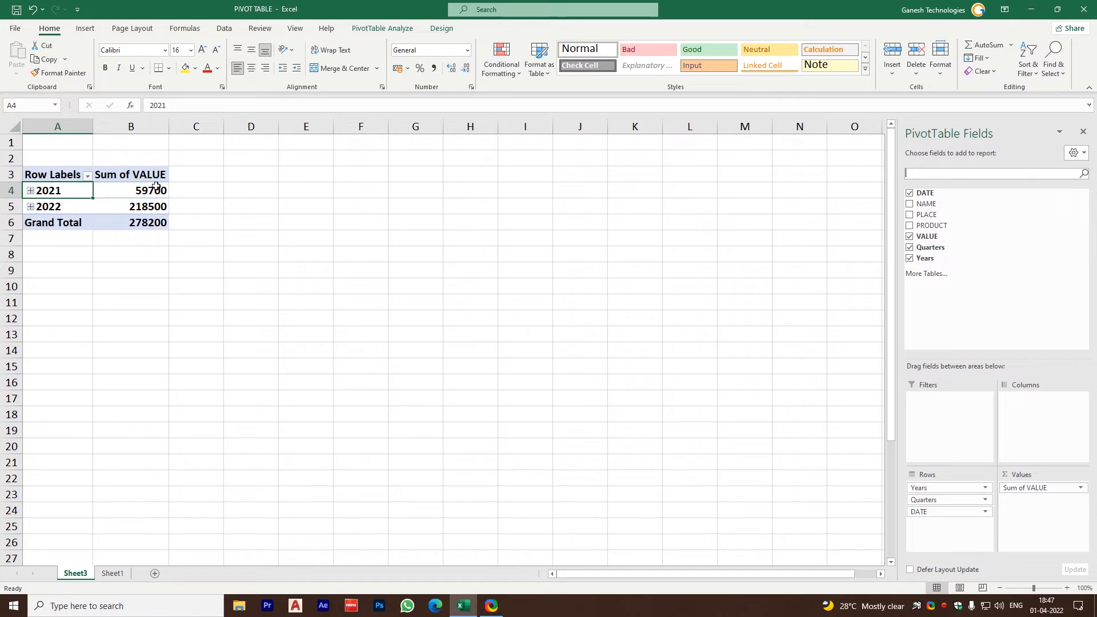
mouse_move(155, 186)
left_click(30, 191)
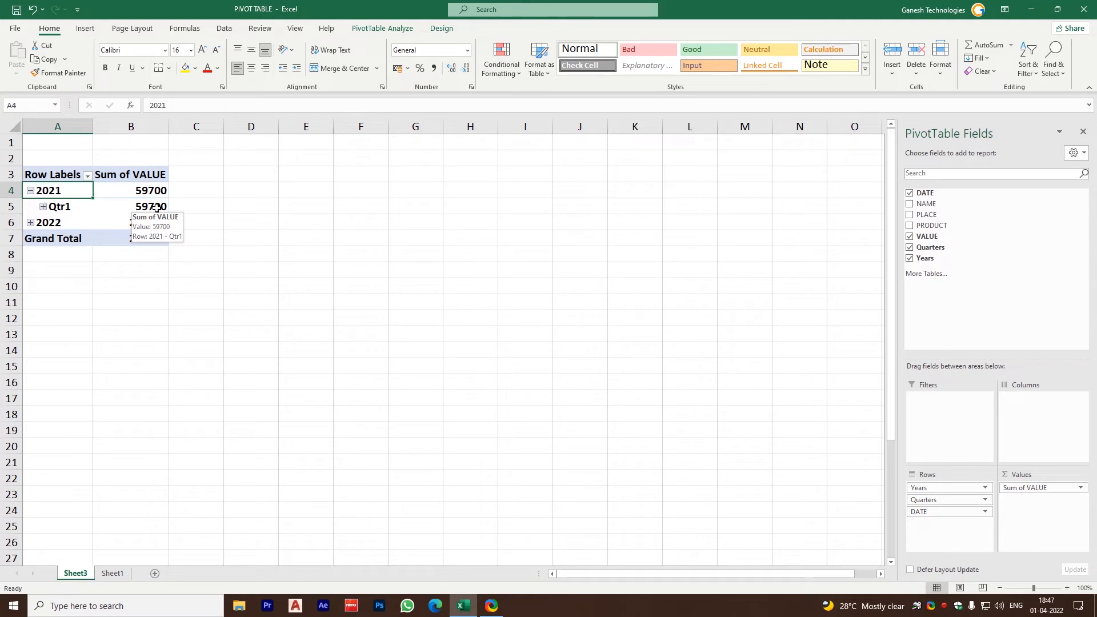
left_click(31, 222)
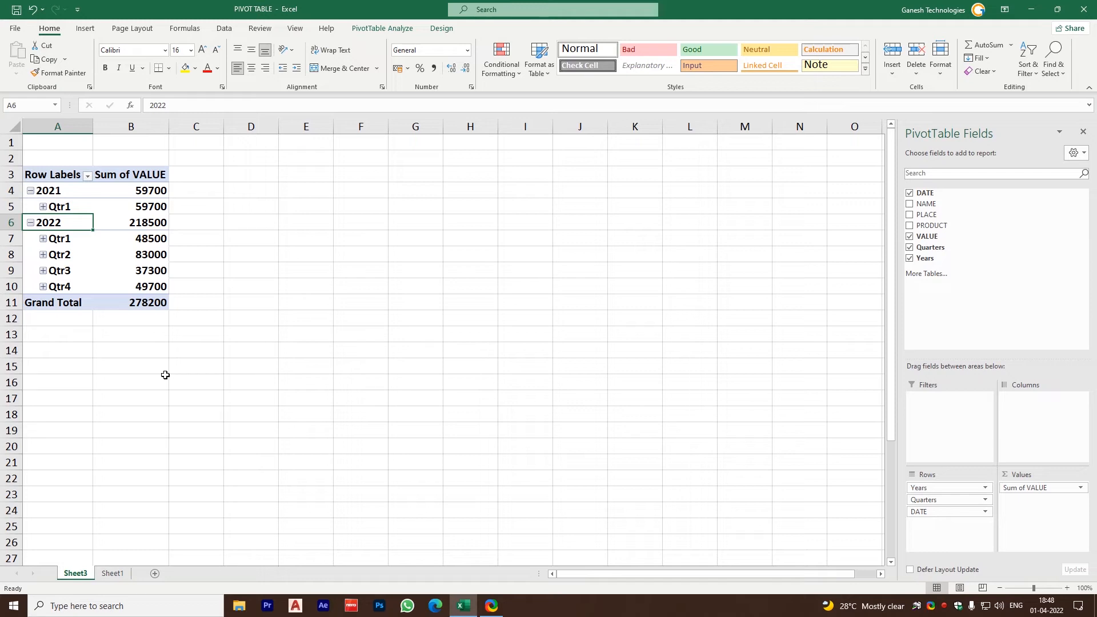
Regroup the PivotTable dates by months and years only, leaving out quarters
right_click(45, 242)
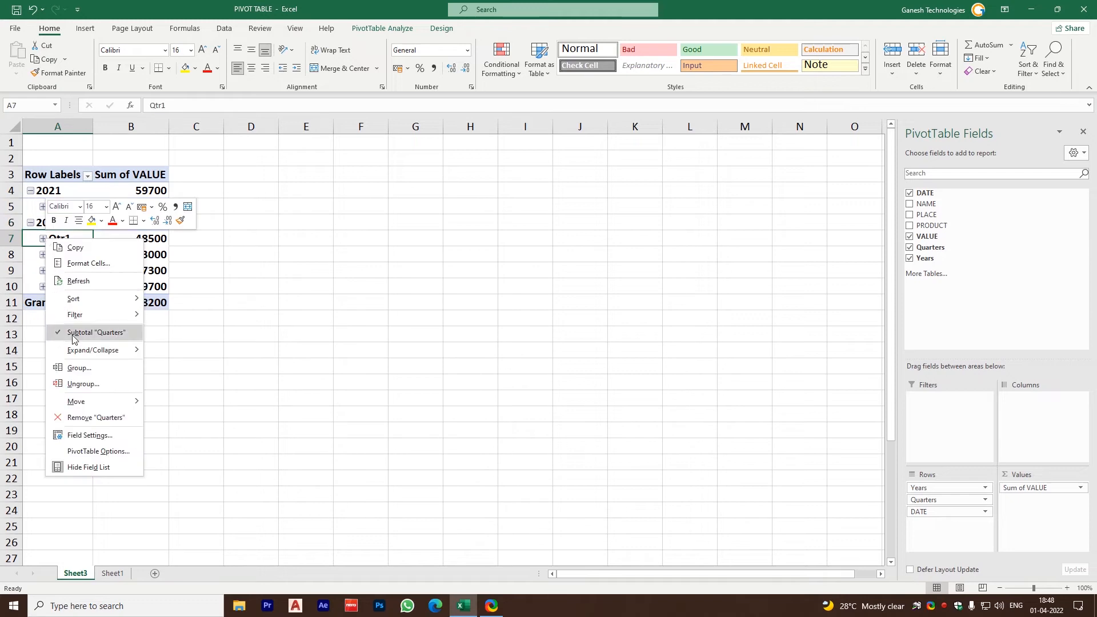
left_click(82, 366)
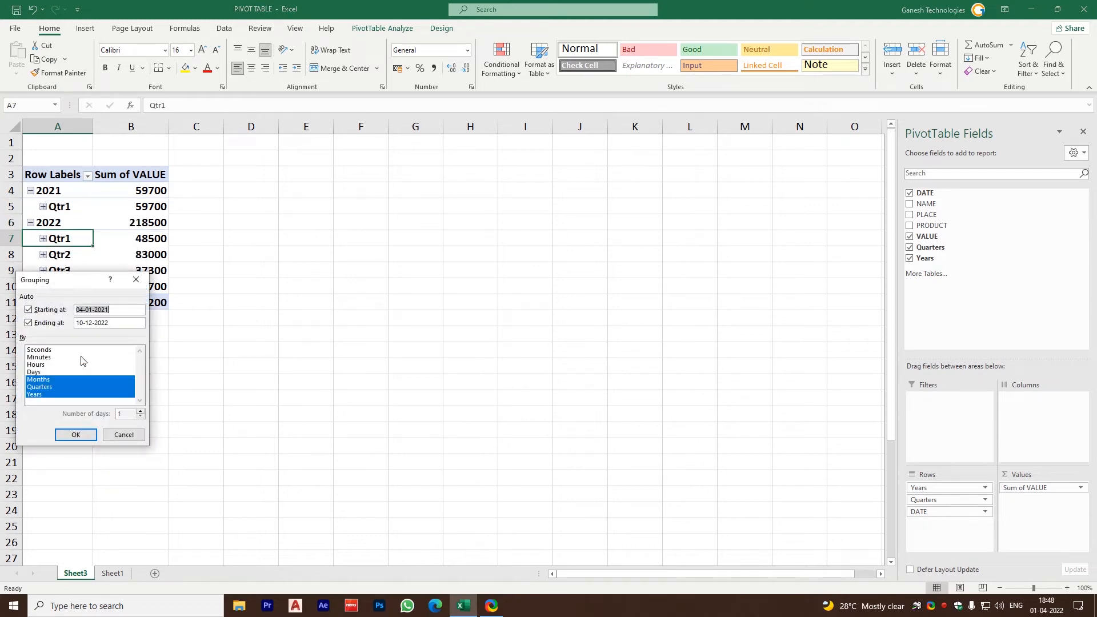
left_click(43, 387)
left_click(80, 435)
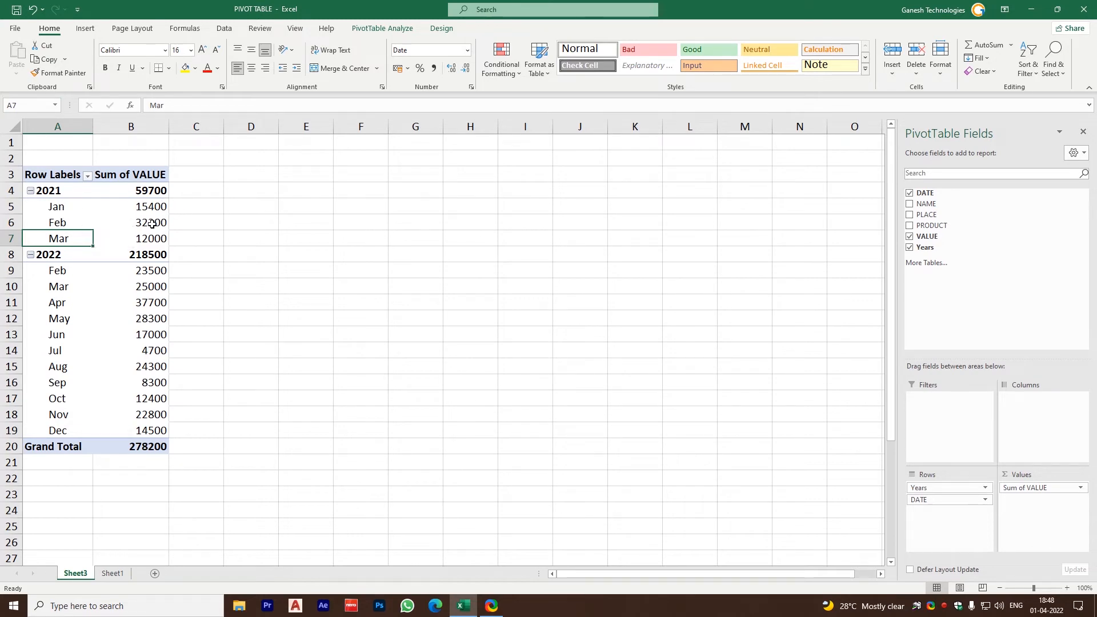
Change the date grouping of the PivotTable from months to quarters, keeping years selected
right_click(59, 272)
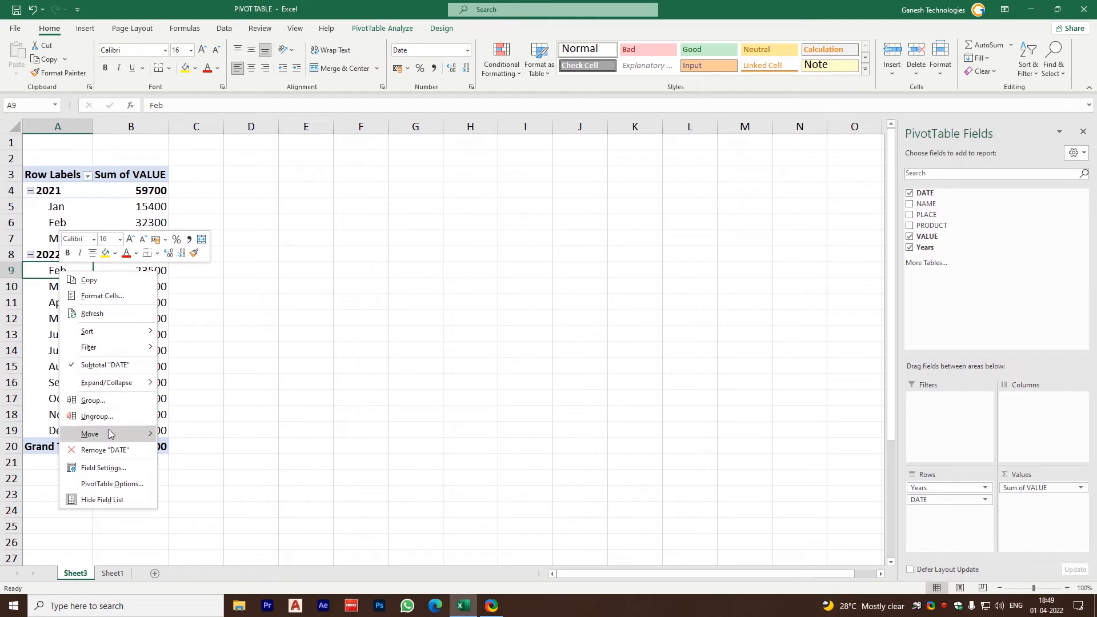
left_click(93, 399)
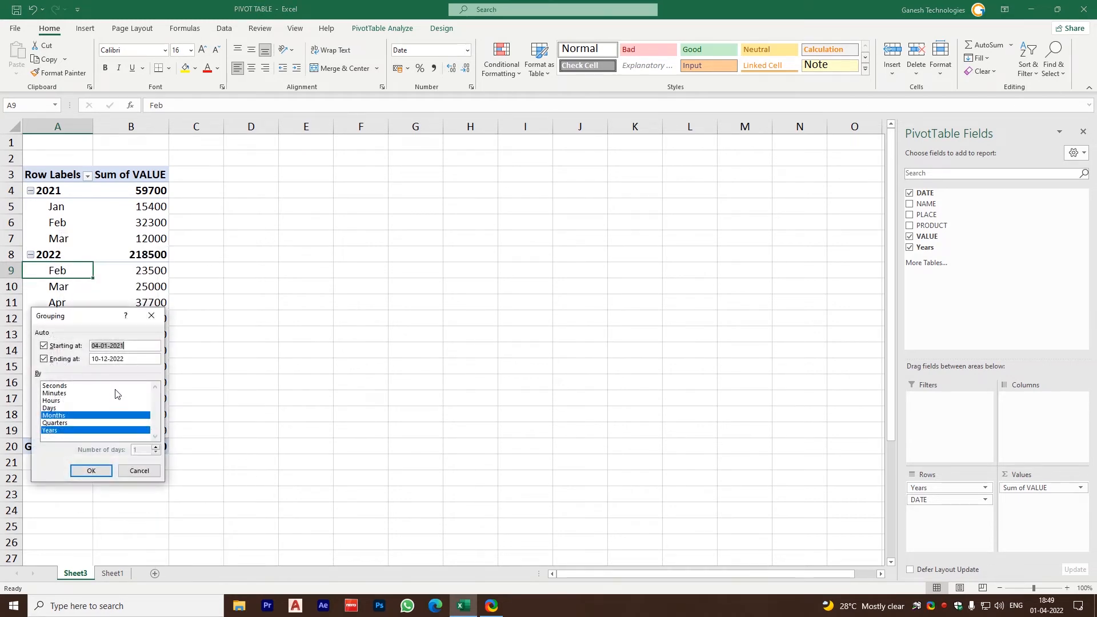
left_click(60, 416)
left_click(60, 422)
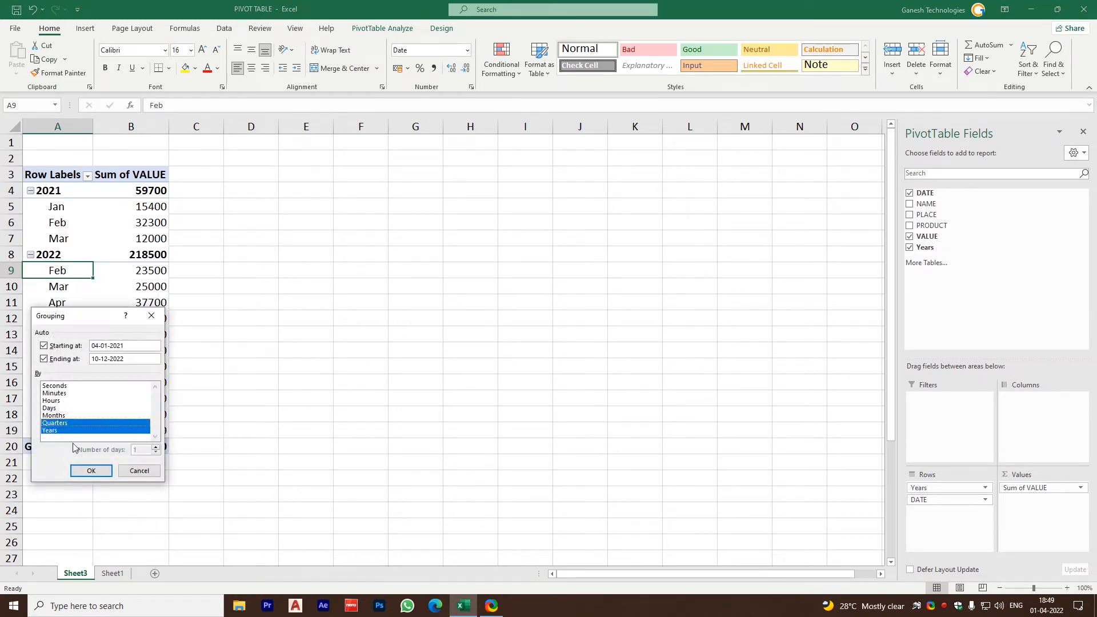
left_click(91, 470)
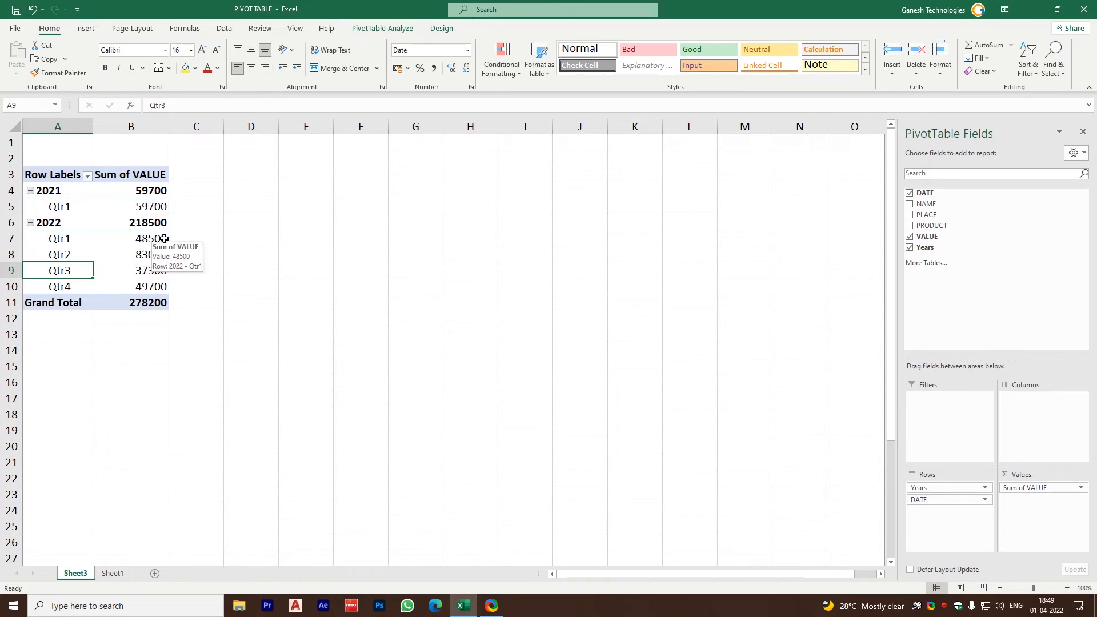
Group the PivotTable dates by quarters only, without years
left_click(60, 242)
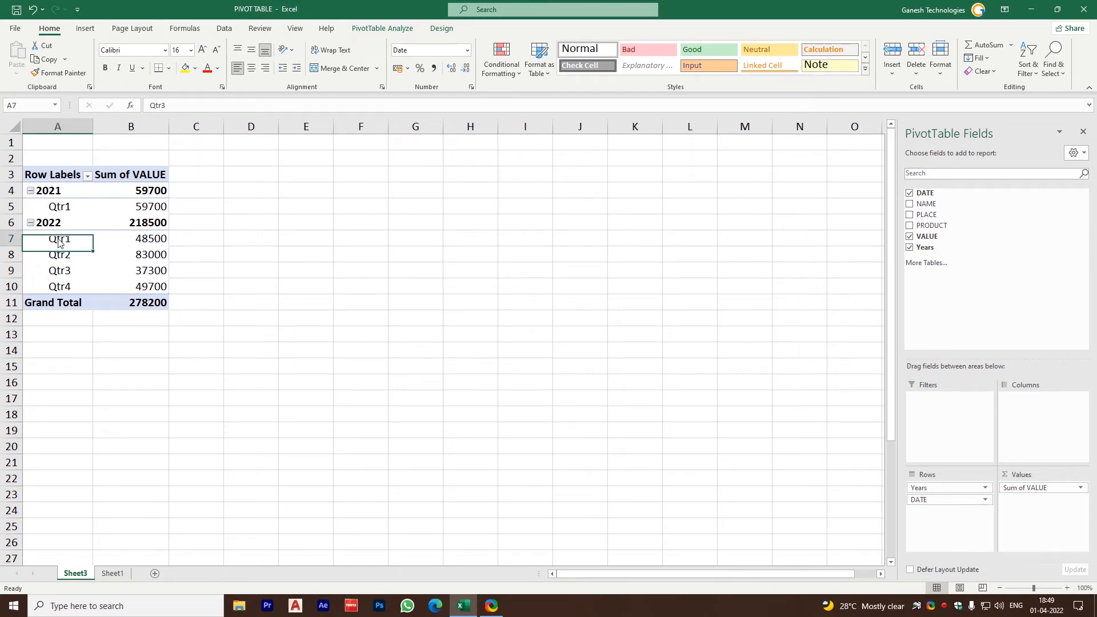
right_click(60, 242)
left_click(97, 367)
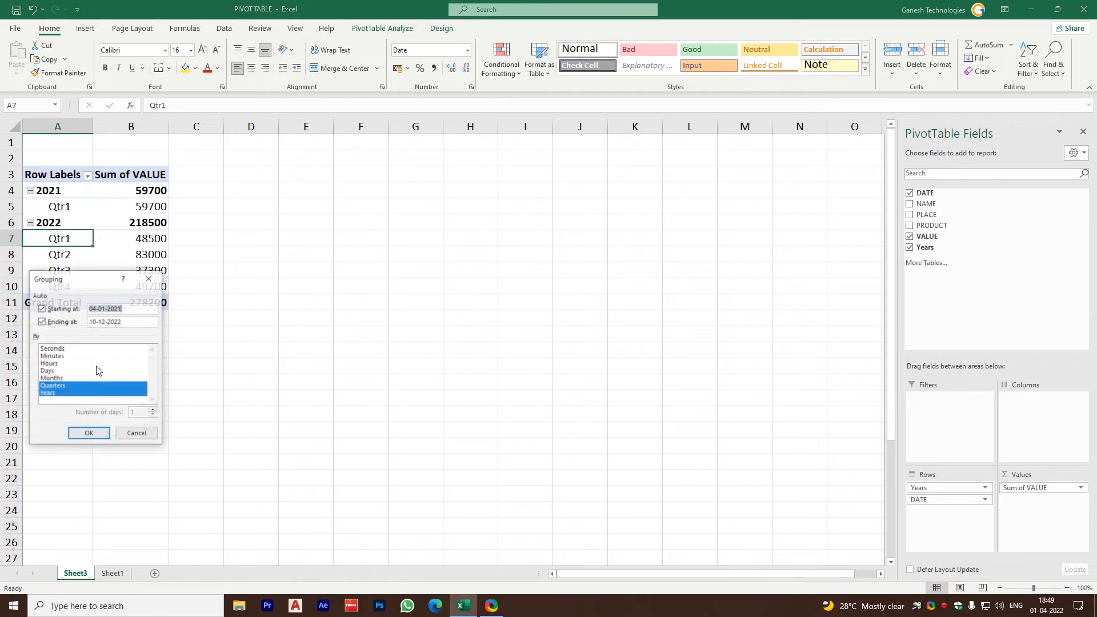
left_click(53, 394)
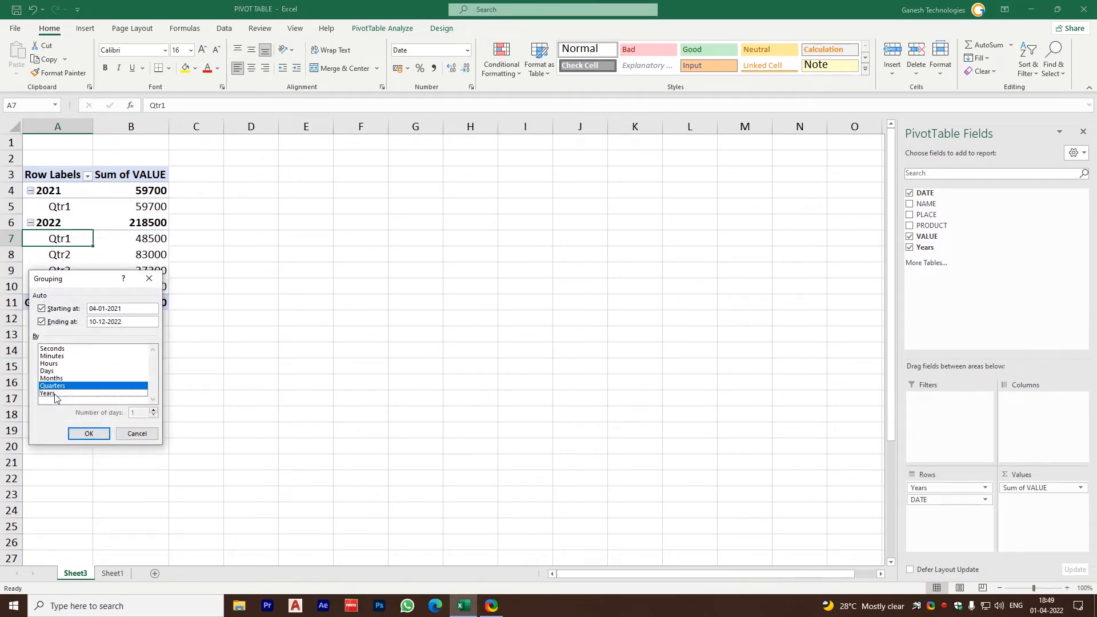
left_click(89, 434)
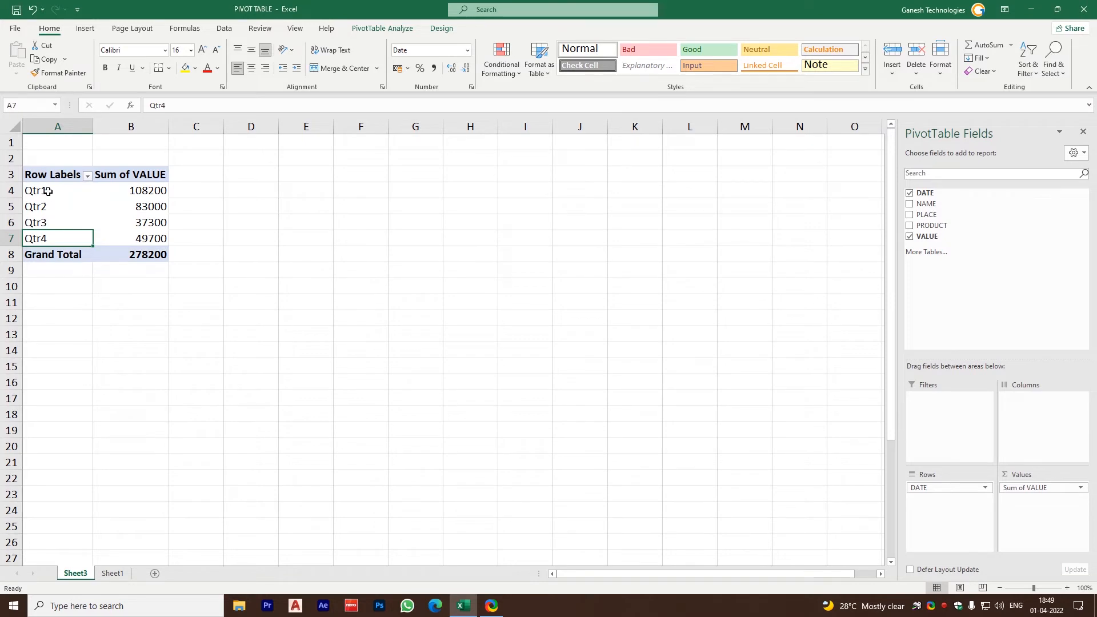
mouse_move(140, 193)
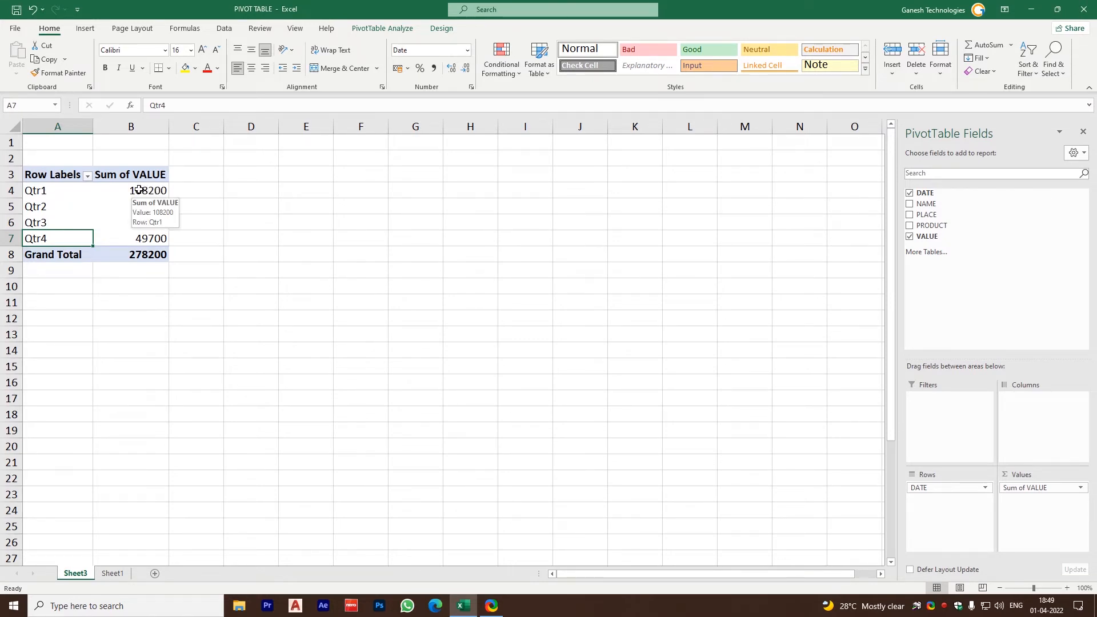
mouse_move(51, 192)
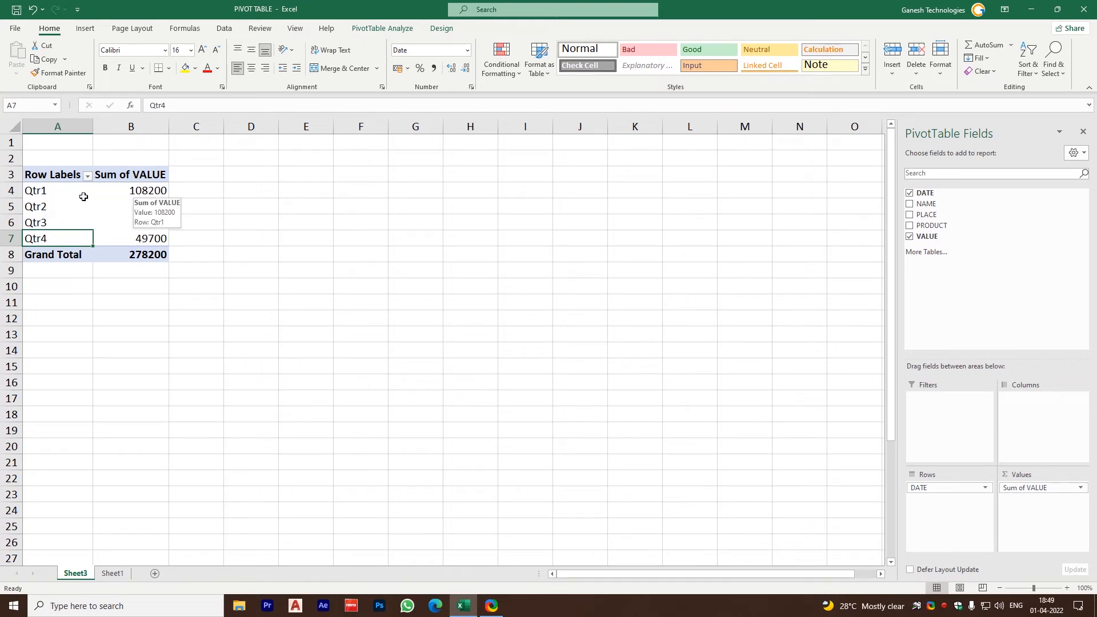
Add years back to the date grouping so quarters are nested under each year
left_click(50, 190)
right_click(51, 190)
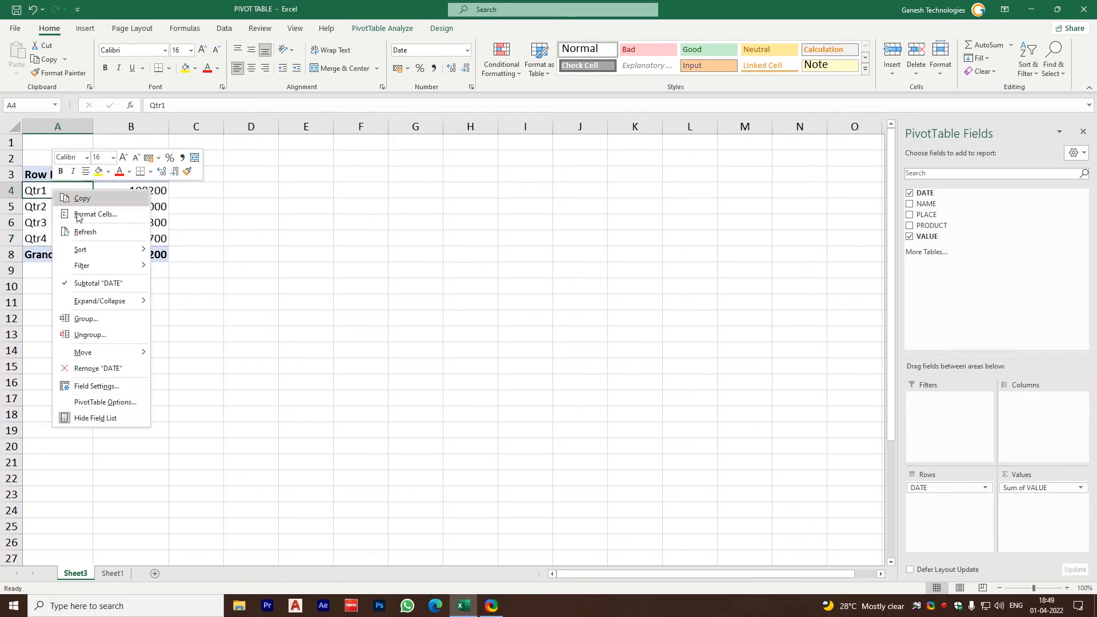
left_click(98, 321)
left_click(57, 348)
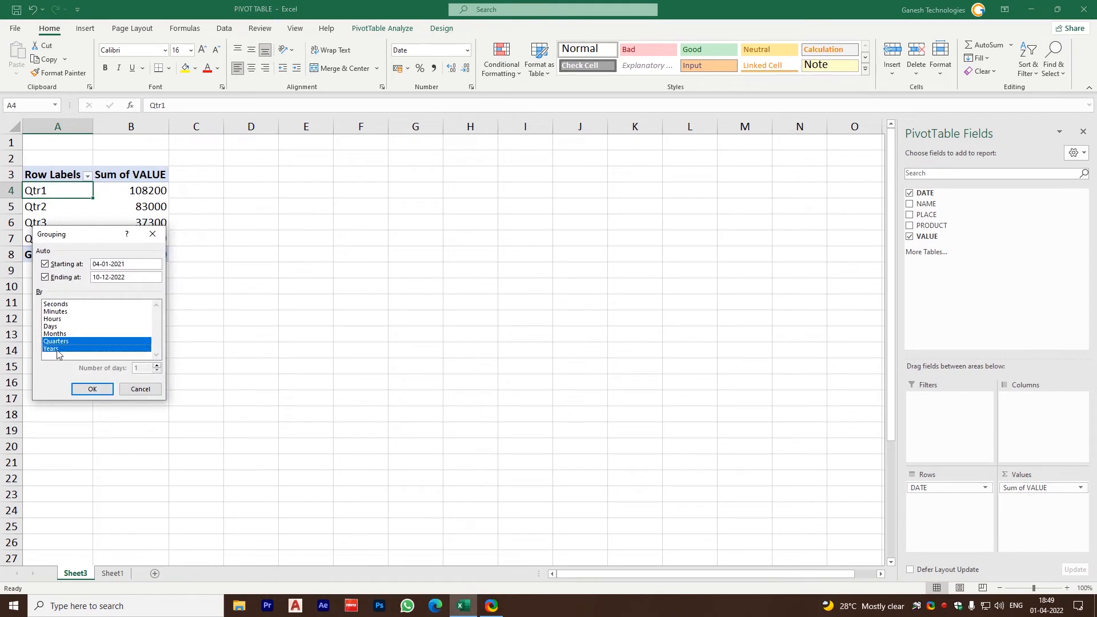
left_click(90, 389)
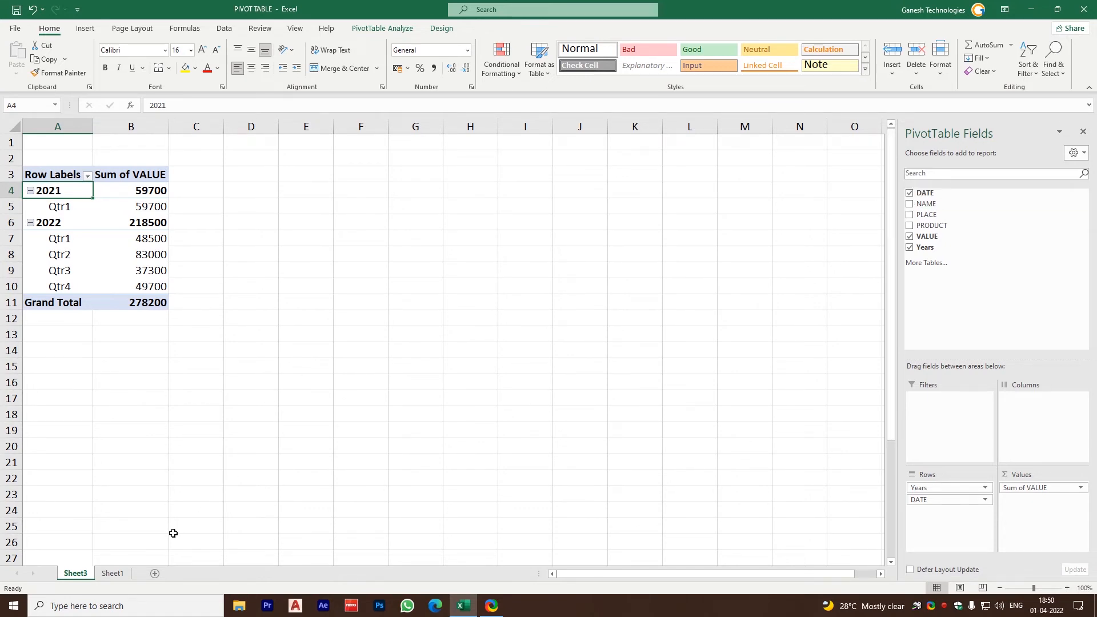
Glance at the Sheet1 data, then replace DATE and Years with PRODUCT as the only row field of the Sheet3 PivotTable
left_click(124, 572)
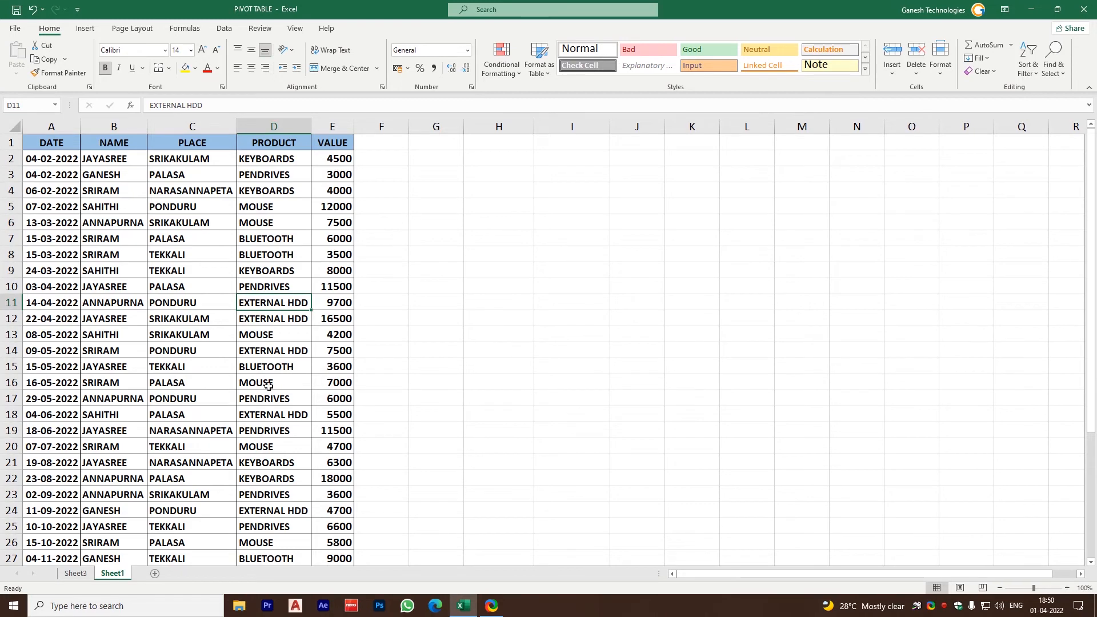
left_click(76, 573)
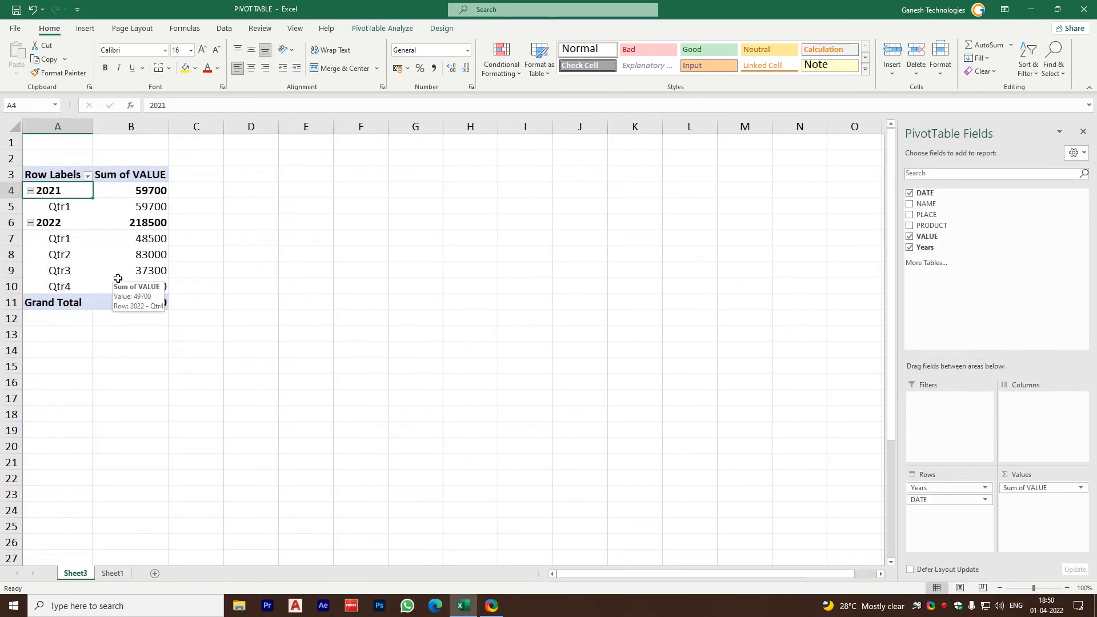
left_click(909, 193)
left_click(909, 225)
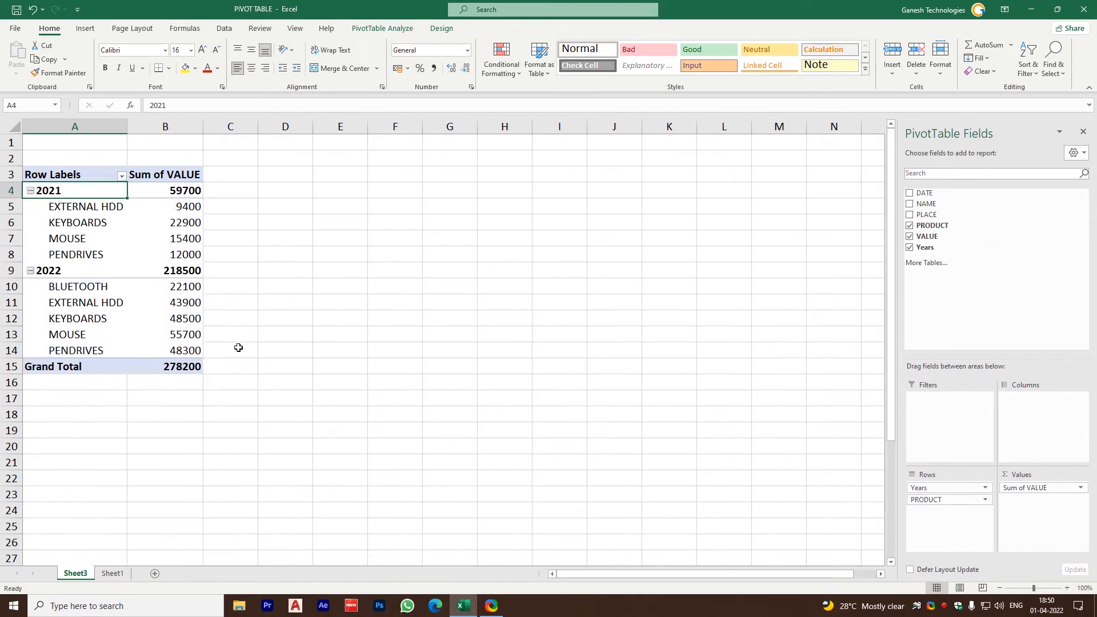
left_click(909, 248)
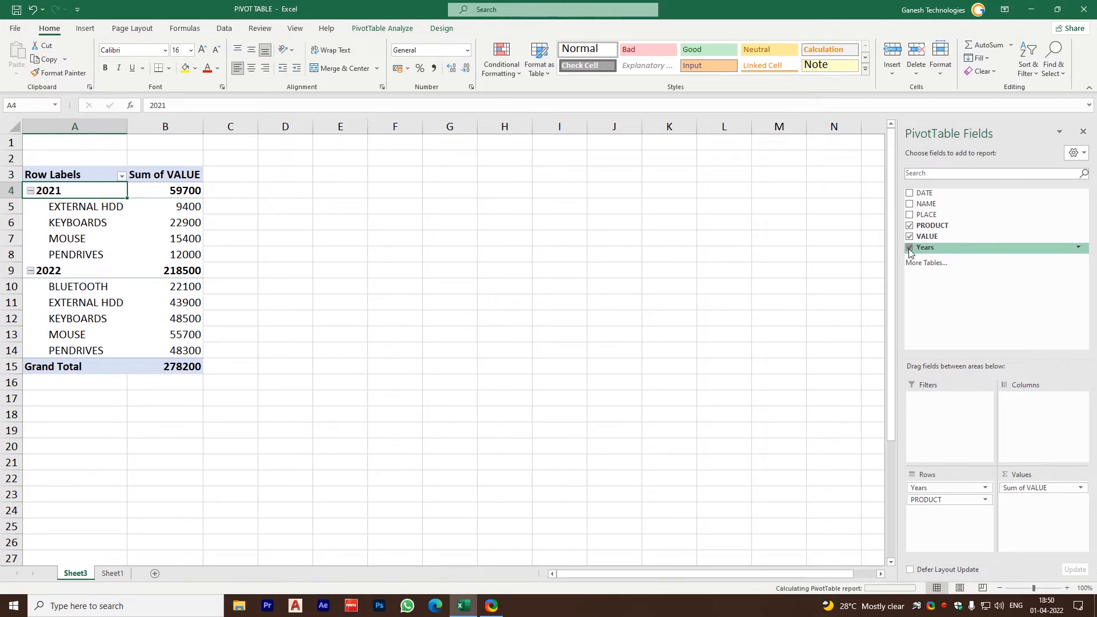
left_click(130, 210)
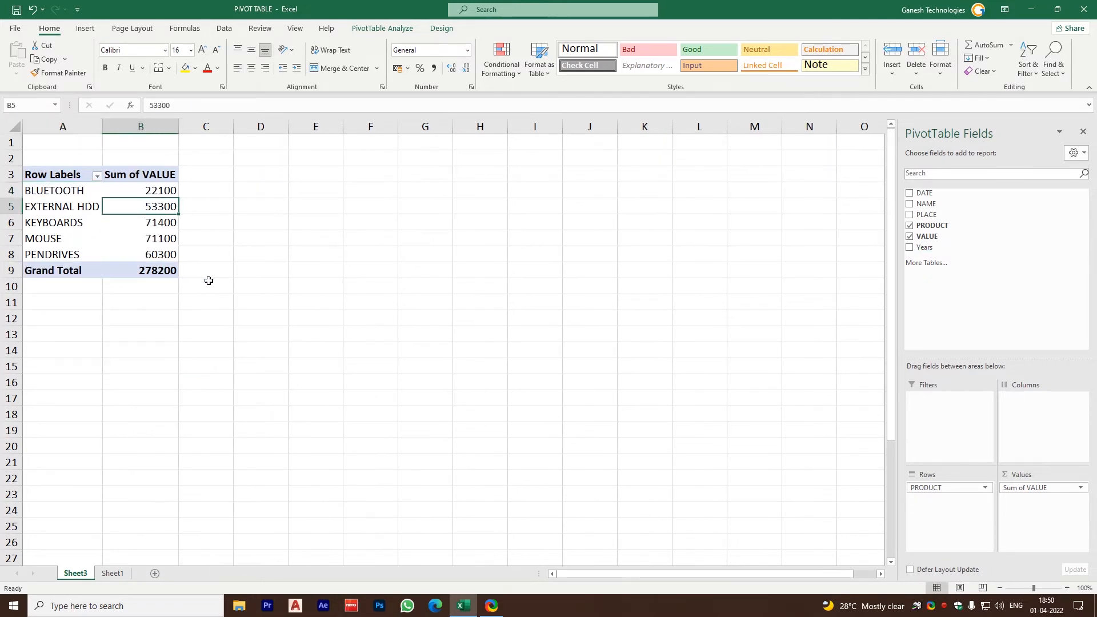
Set the VALUE of the first KEYBOARDS record in cell E2 of Sheet1 to 5500
left_click(112, 574)
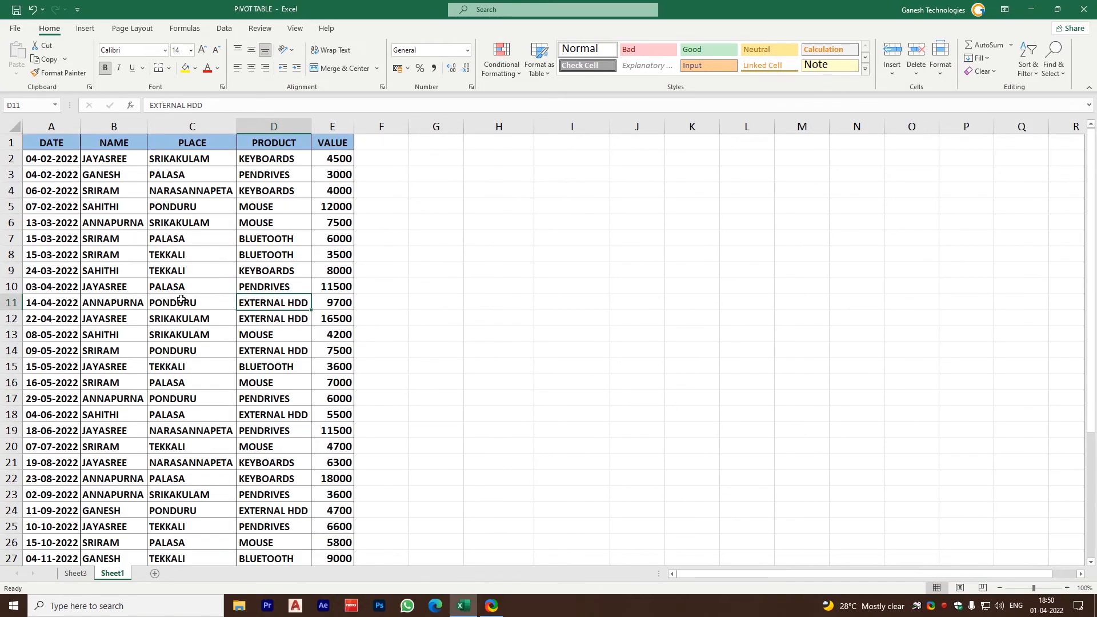
double_click(340, 158)
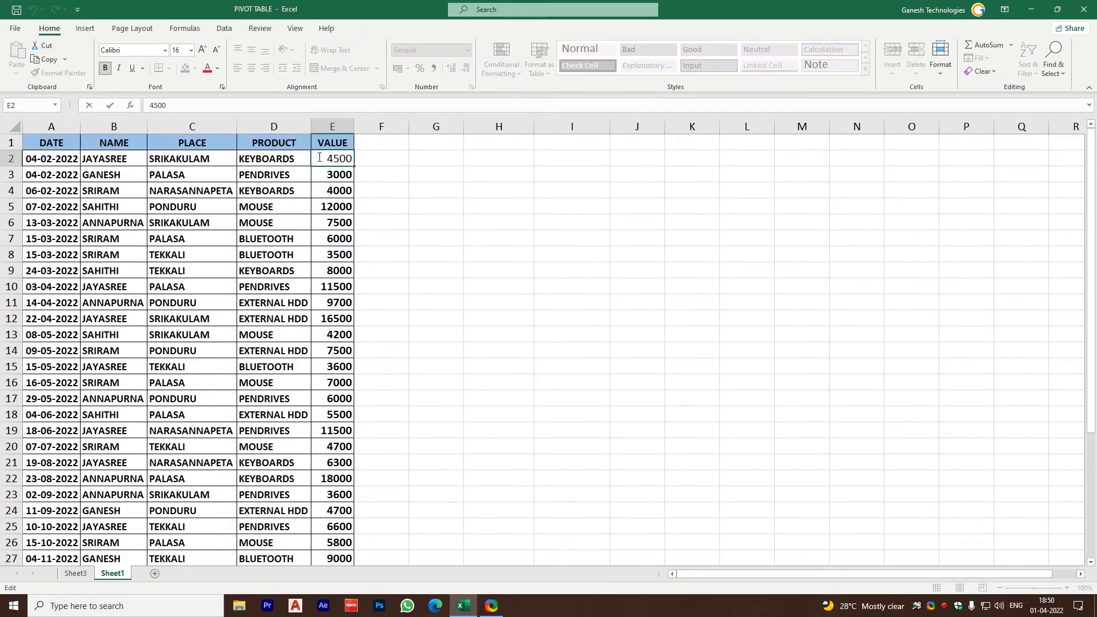
key("BackSpace")
key("BackSpace")
type("55")
key("Return")
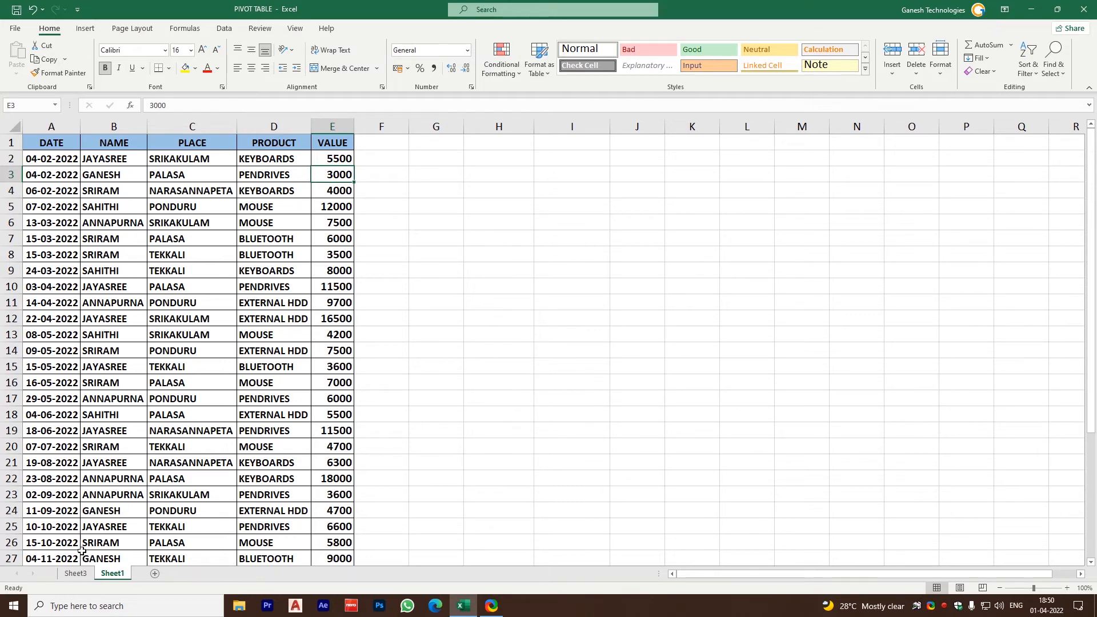
Check the KEYBOARDS total in the Sheet3 PivotTable against the edited source data
left_click(80, 574)
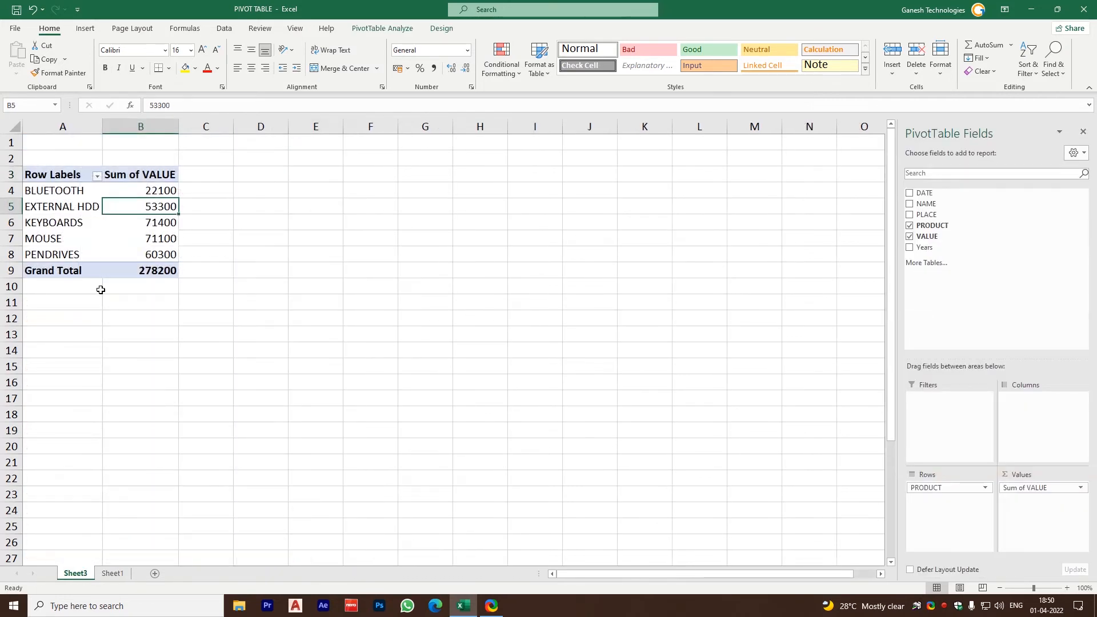
left_click(60, 223)
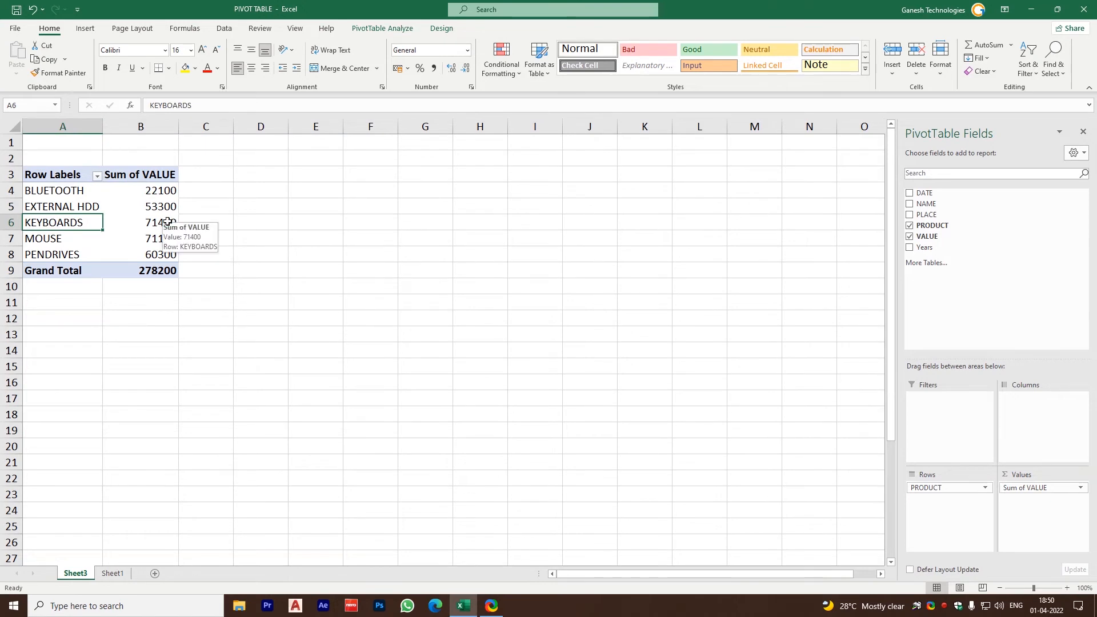
left_click(168, 222)
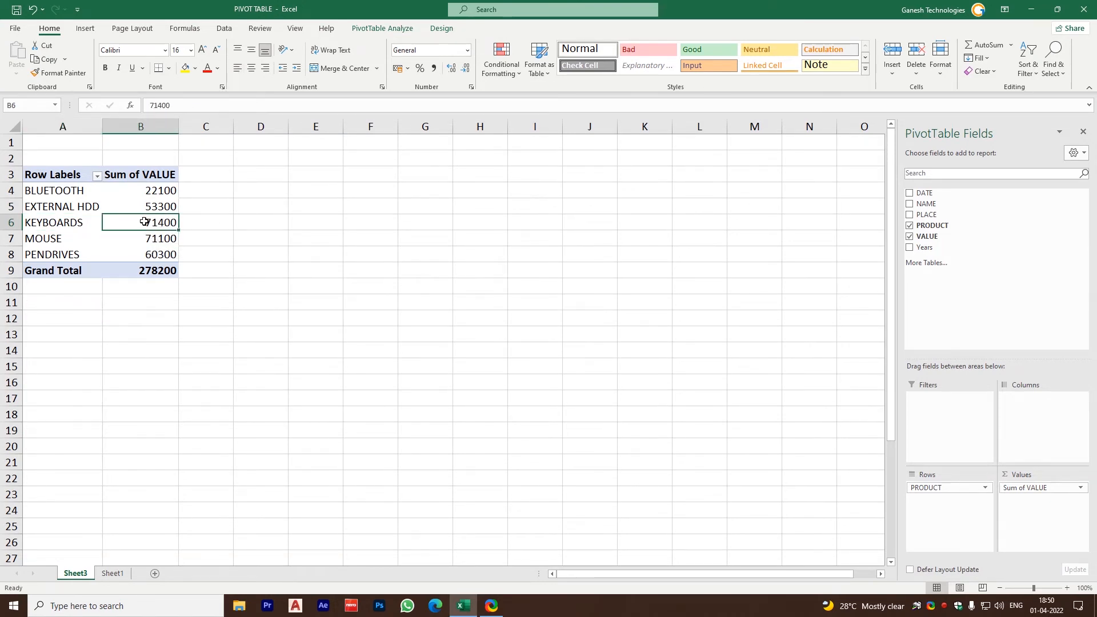
Refresh the Sheet3 PivotTable to update the KEYBOARDS total from the edited source data
right_click(145, 222)
left_click(179, 280)
mouse_move(167, 224)
mouse_move(173, 225)
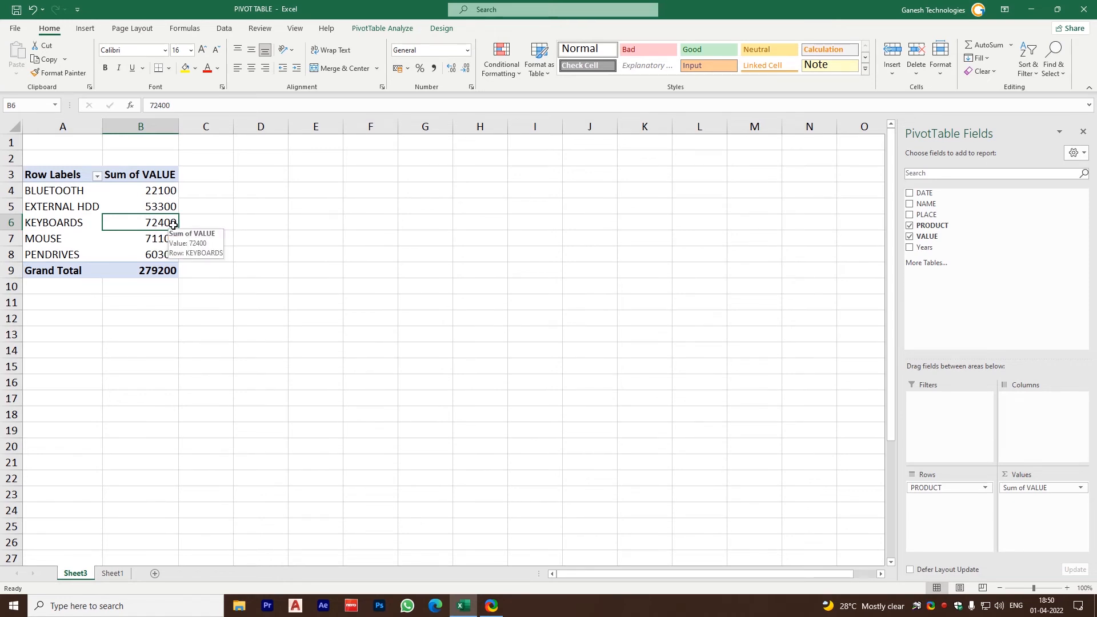
Set the VALUE of the first PENDRIVES record in cell E3 of Sheet1 to 5000
left_click(113, 573)
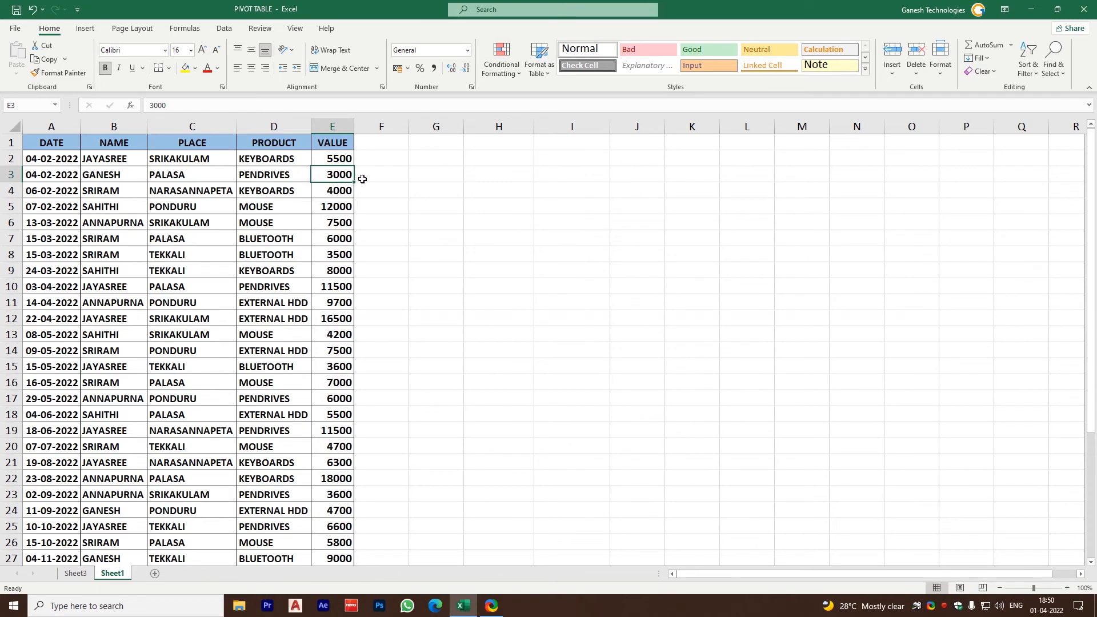
type("5000")
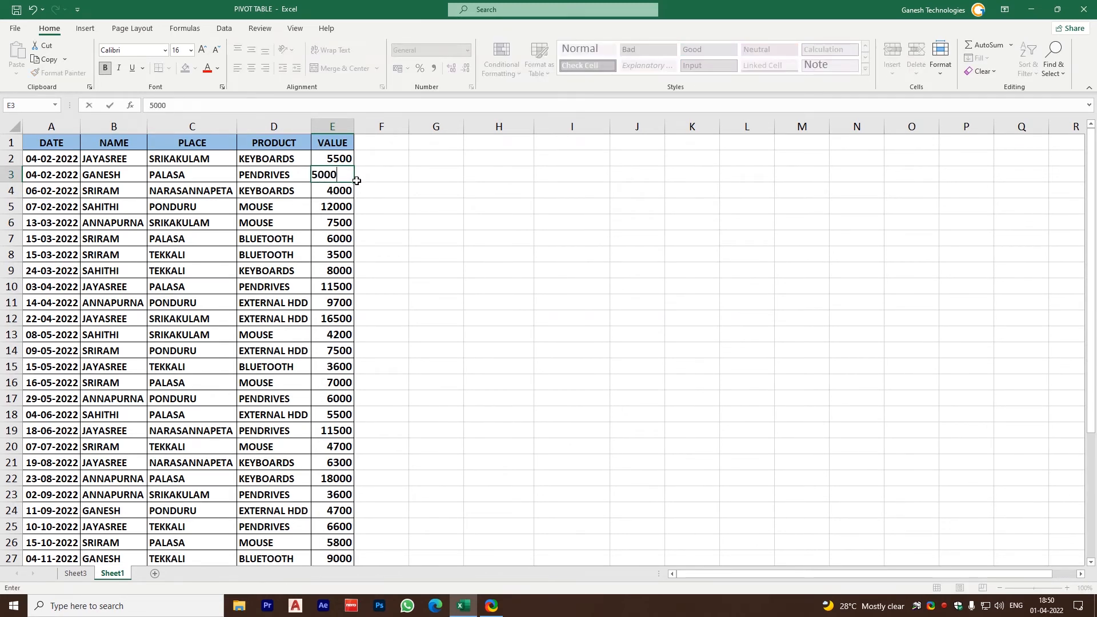
key("Return")
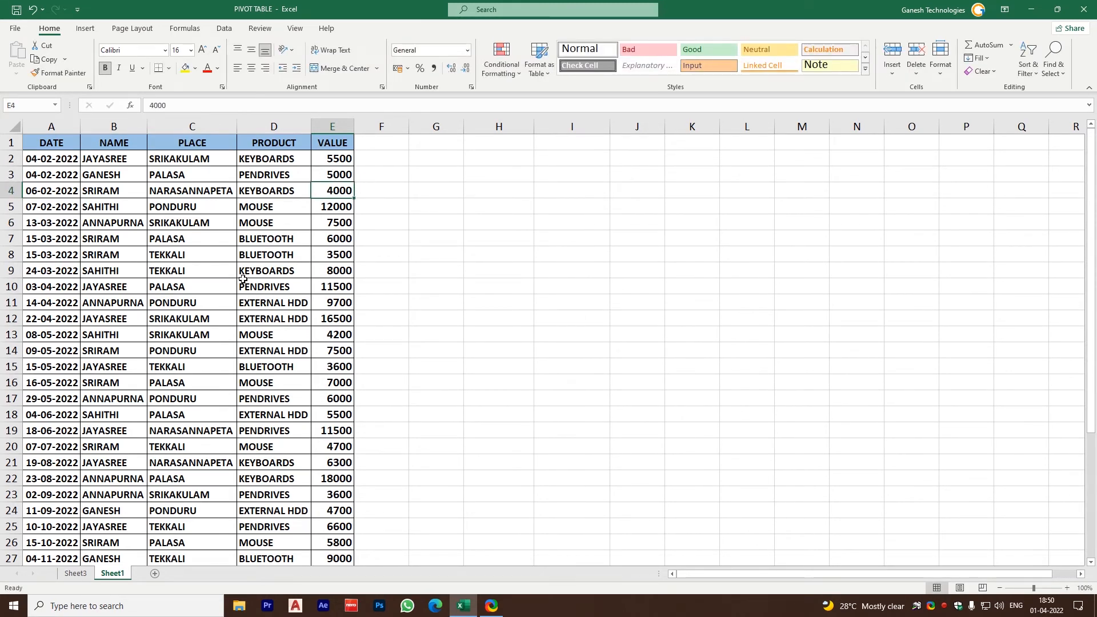
Refresh the Sheet3 PivotTable again so the PENDRIVES total takes in the changed Sheet1 value
left_click(74, 573)
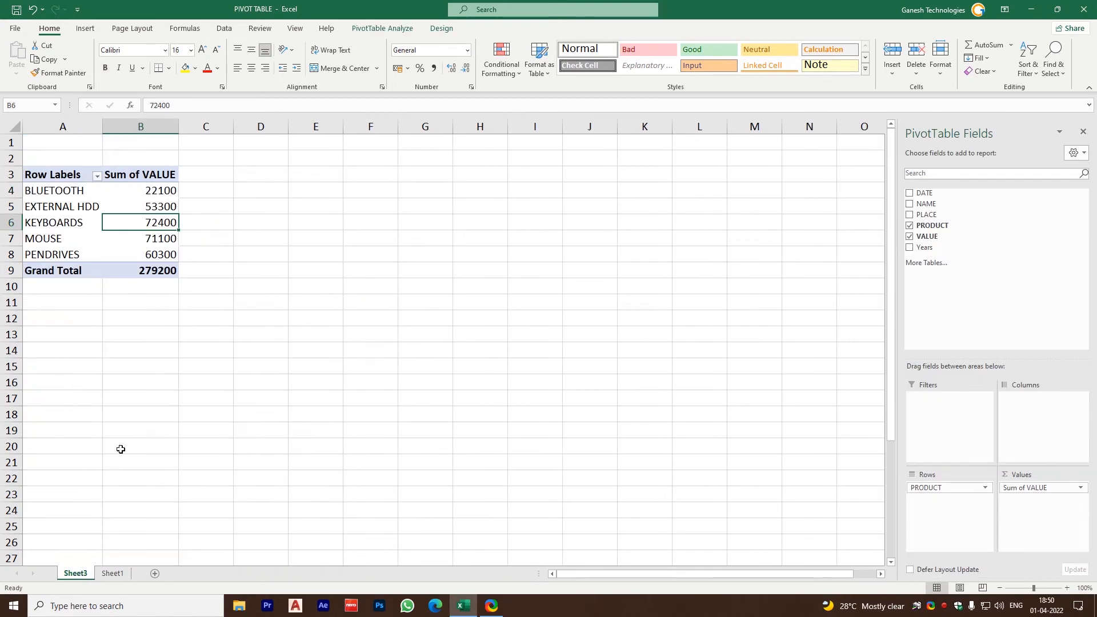
left_click(151, 255)
right_click(151, 255)
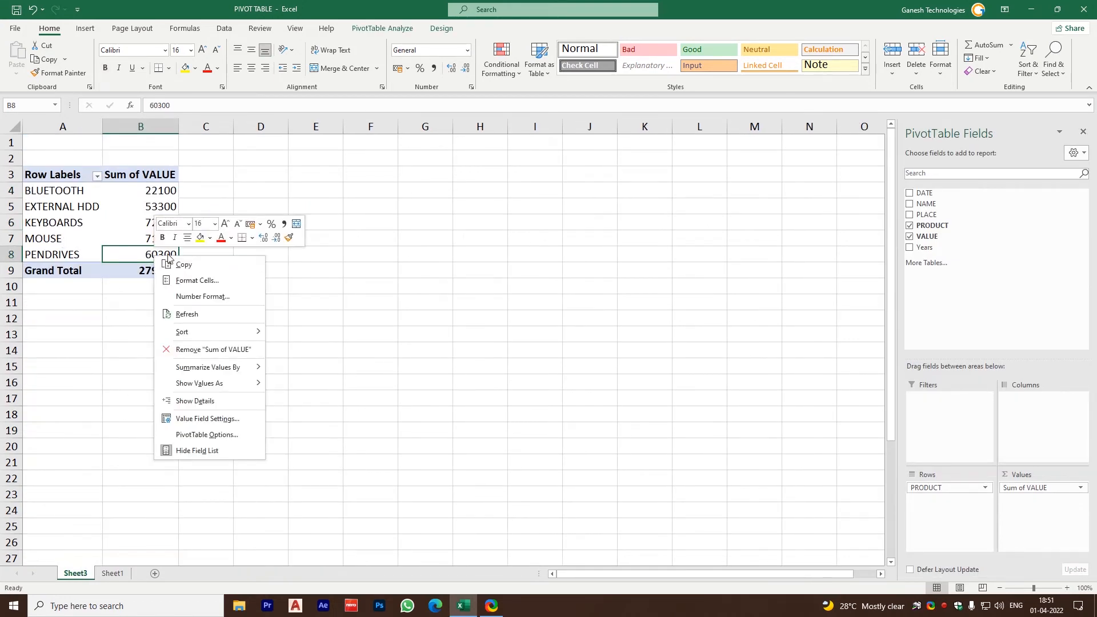
left_click(194, 315)
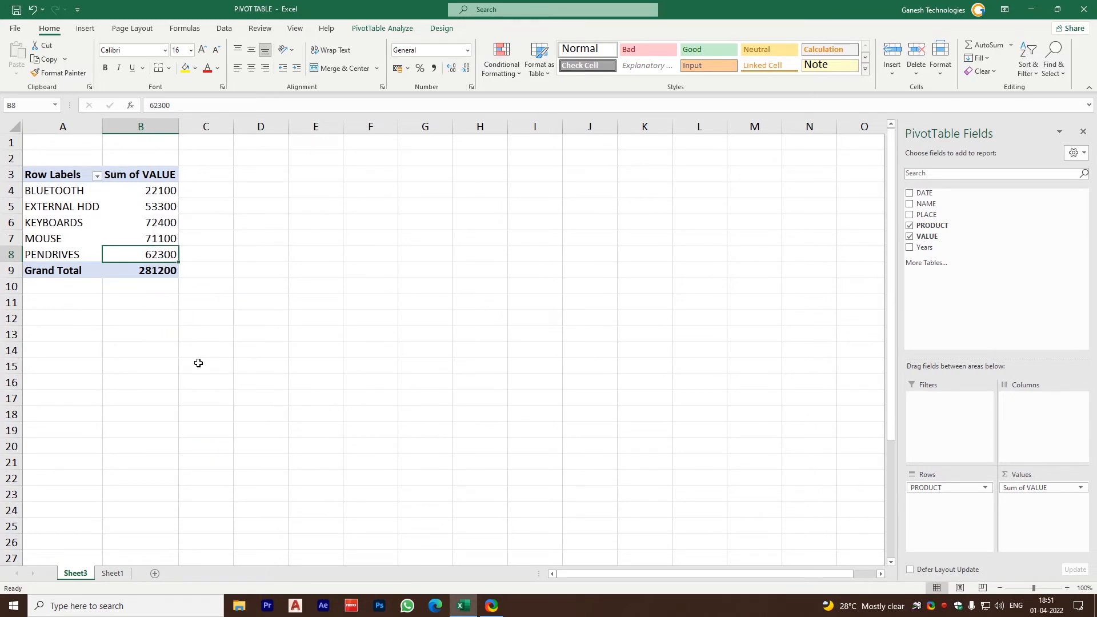
Clear PRODUCT and VALUE from the PivotTable, and rebuild it with NAME as rows and the sum of VALUE
left_click(910, 226)
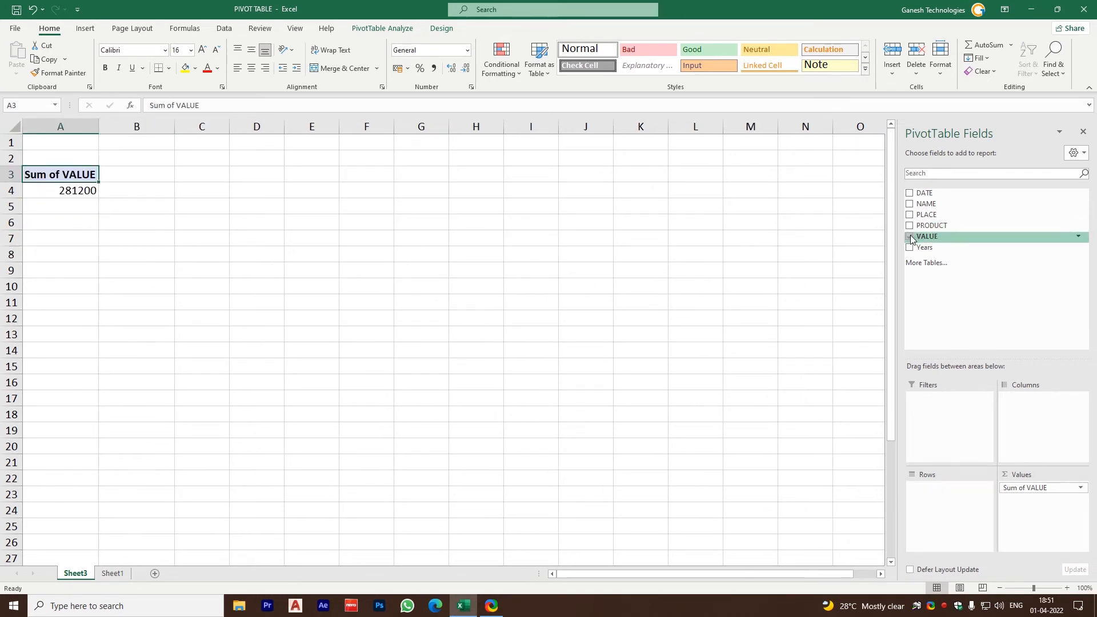
left_click(909, 236)
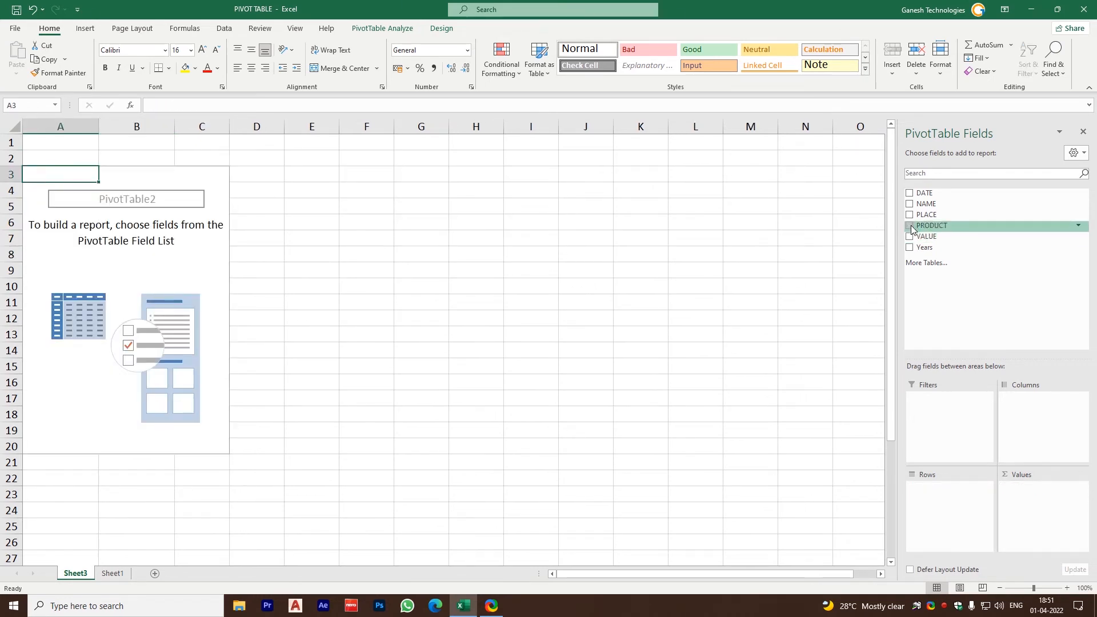
left_click(909, 204)
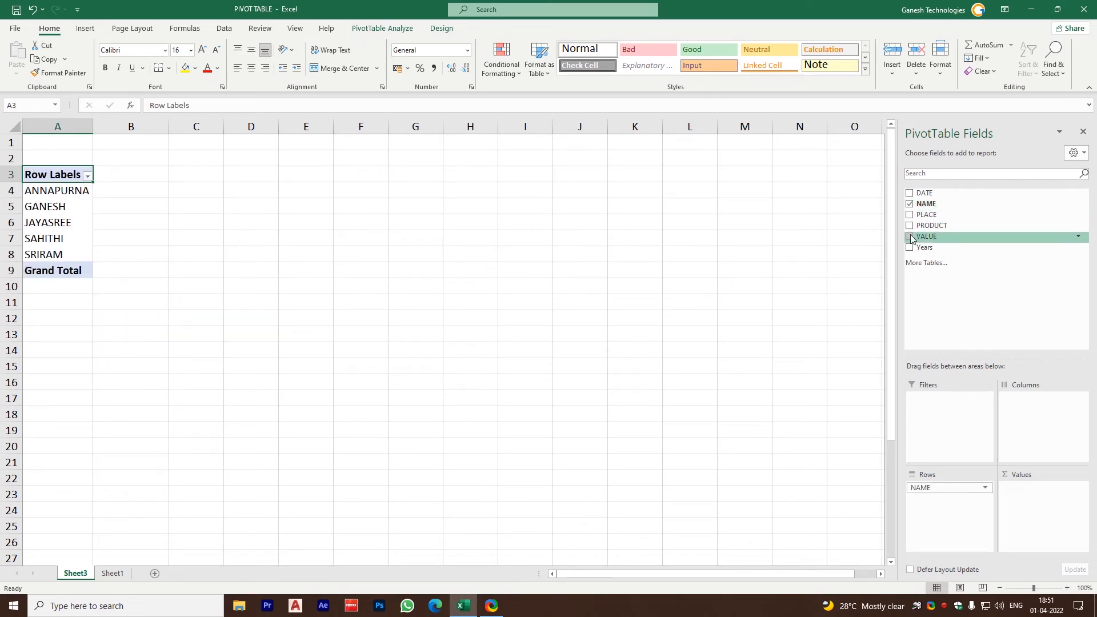
left_click(910, 236)
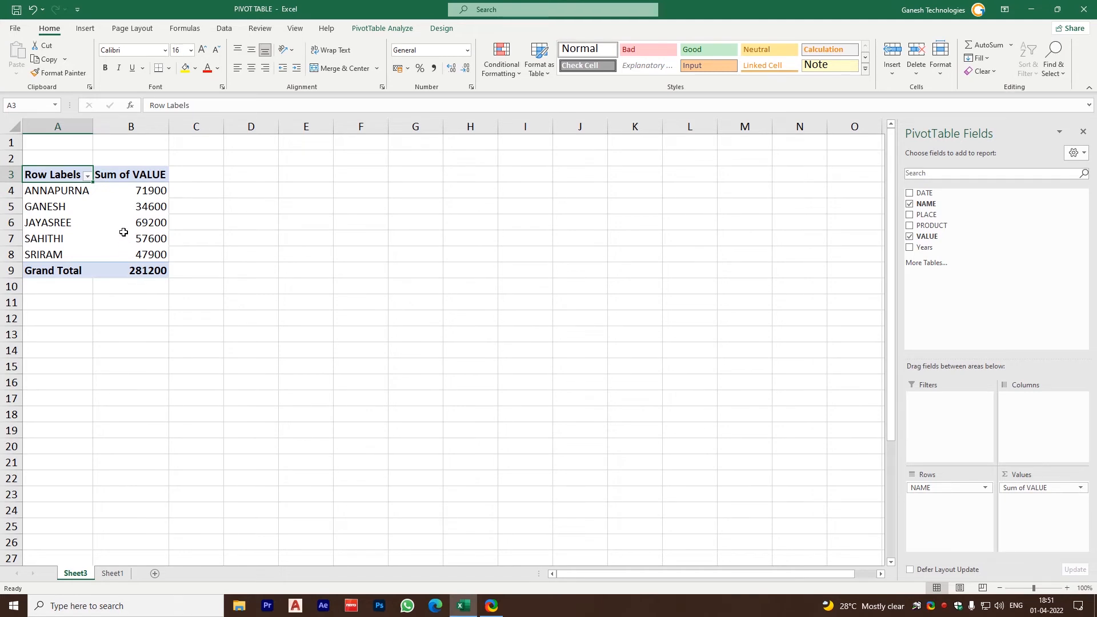
left_click(124, 203)
right_click(142, 193)
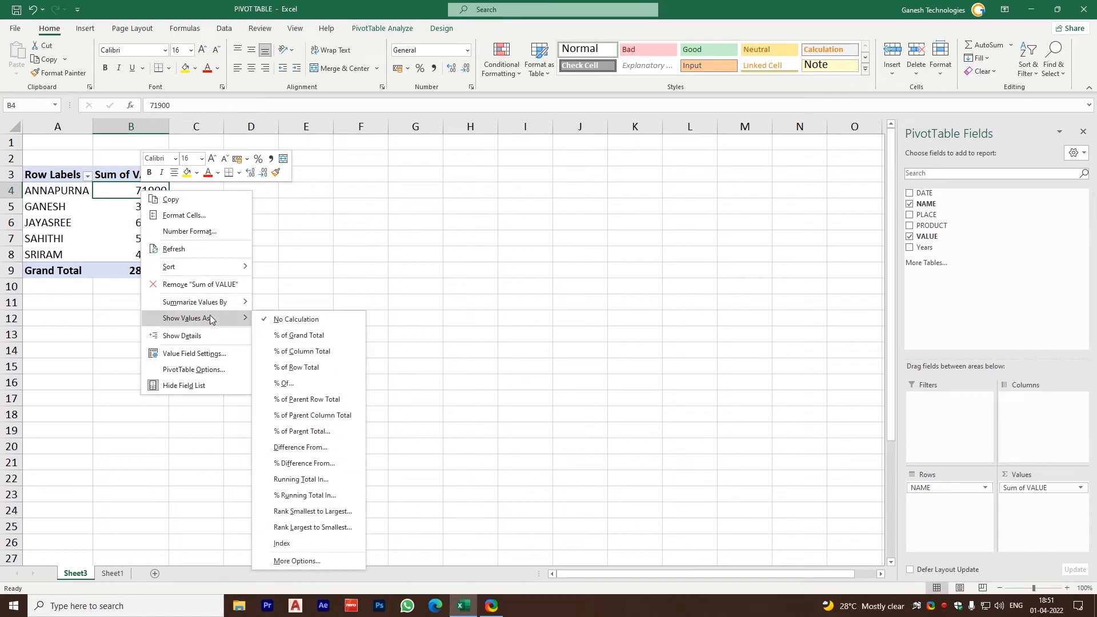
left_click(206, 354)
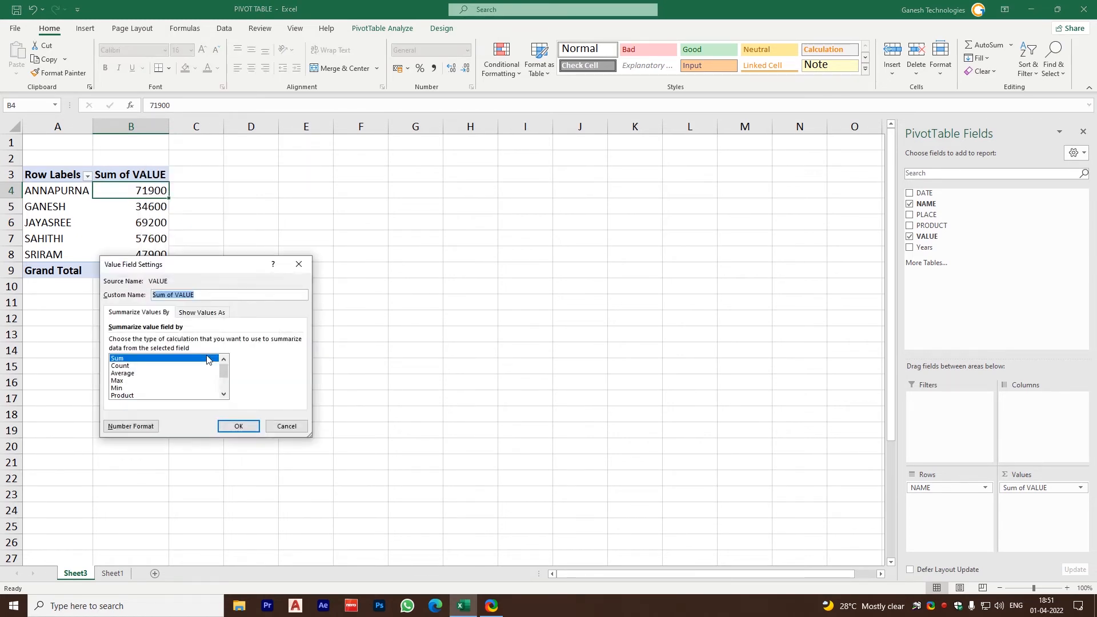
left_click(286, 426)
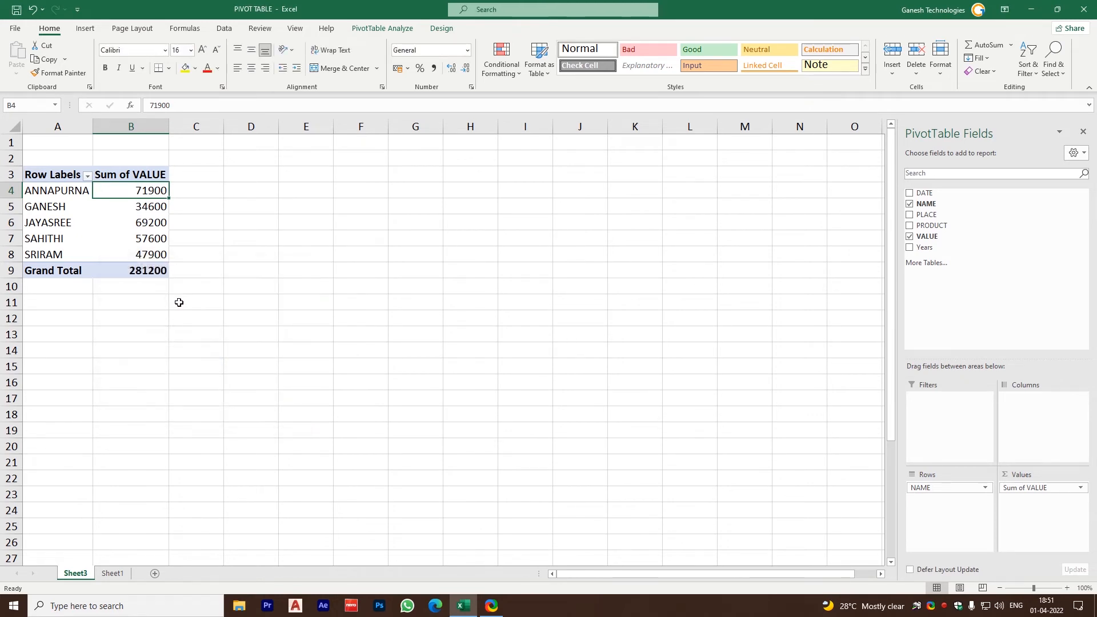
right_click(157, 195)
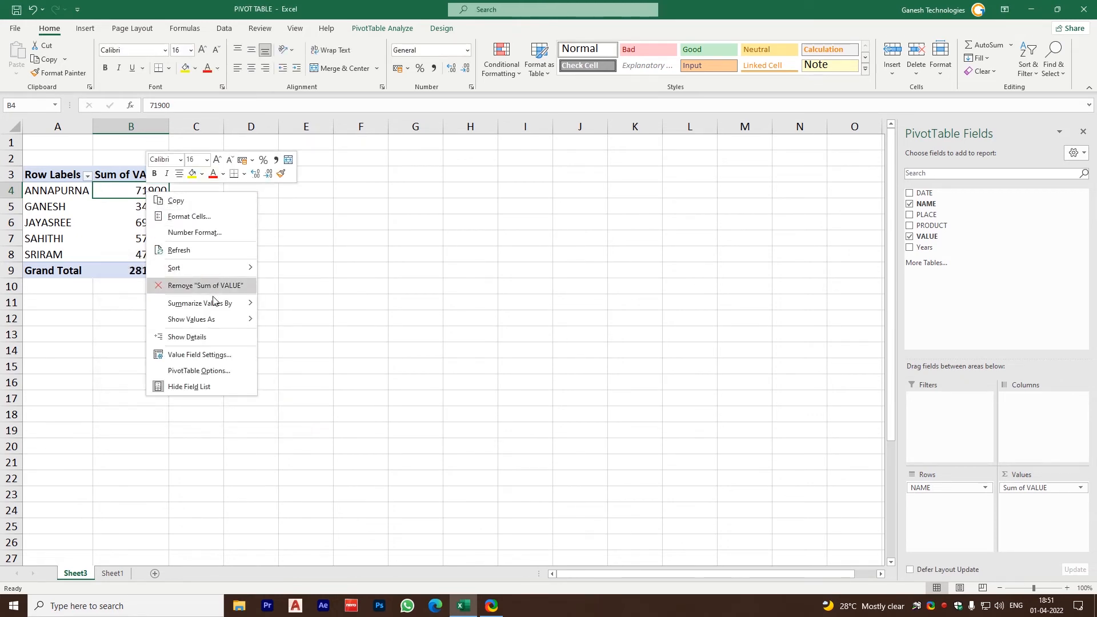
mouse_move(214, 306)
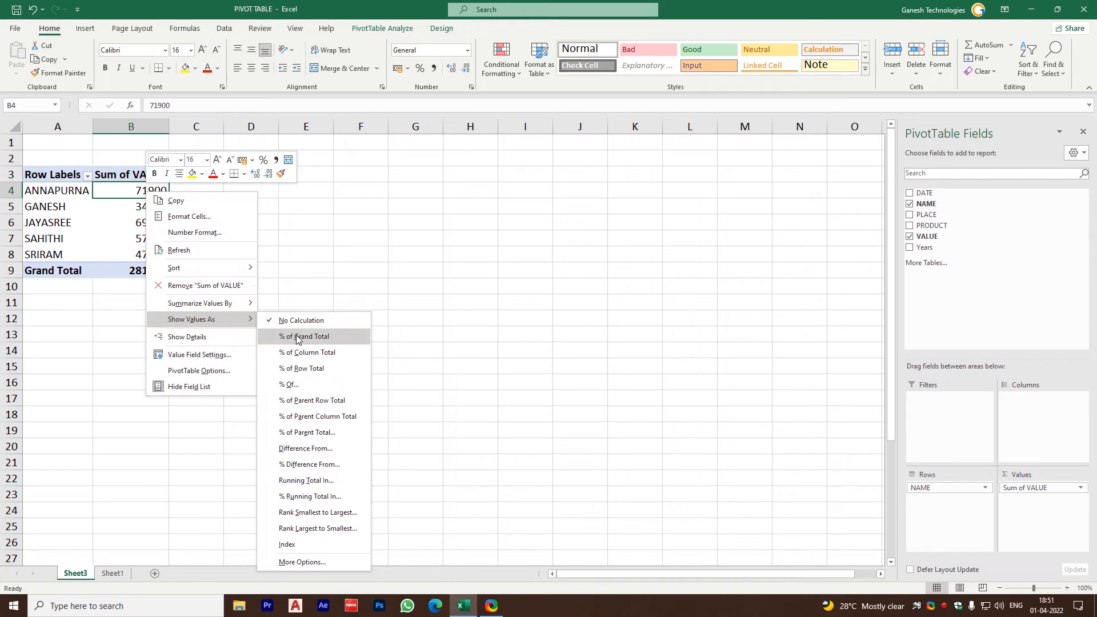
left_click(110, 318)
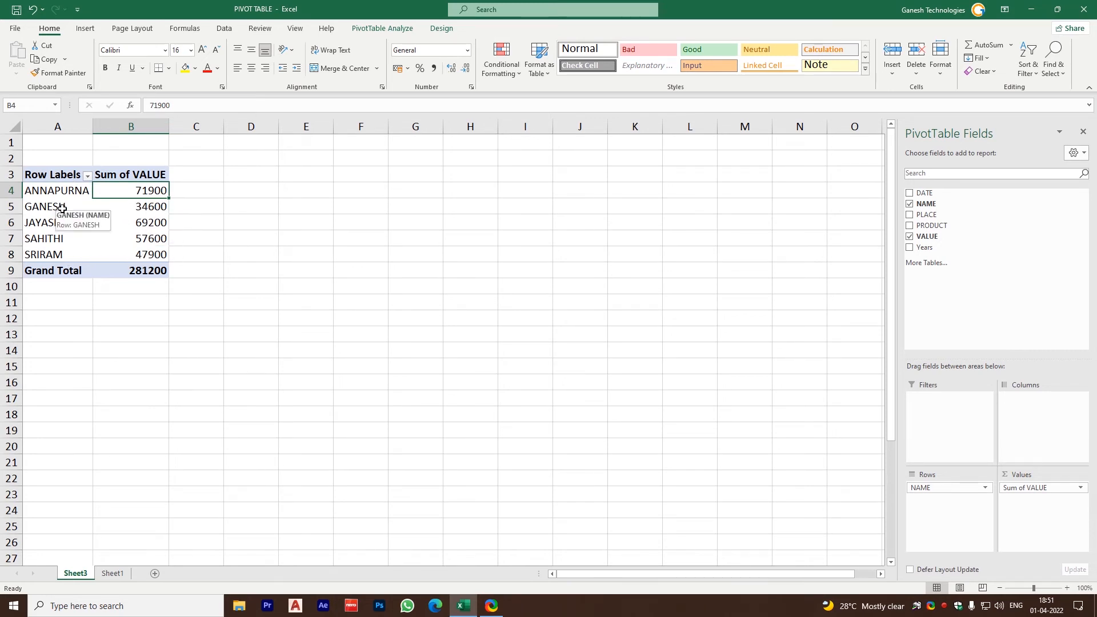
Show the Sum of VALUE figures in the PivotTable as % of Grand Total
right_click(110, 189)
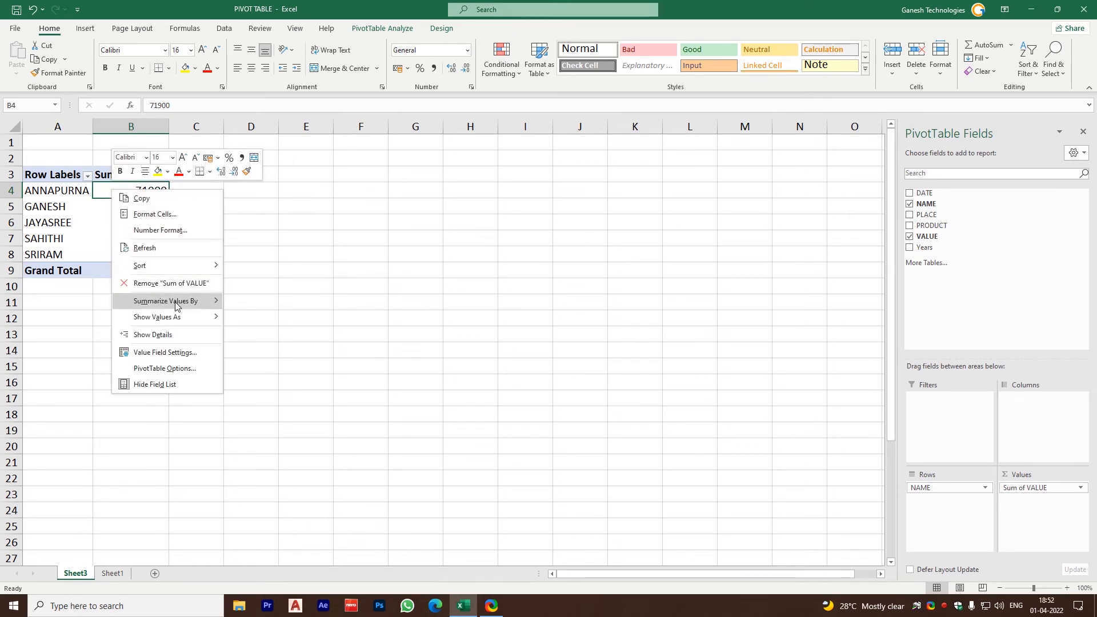
mouse_move(176, 319)
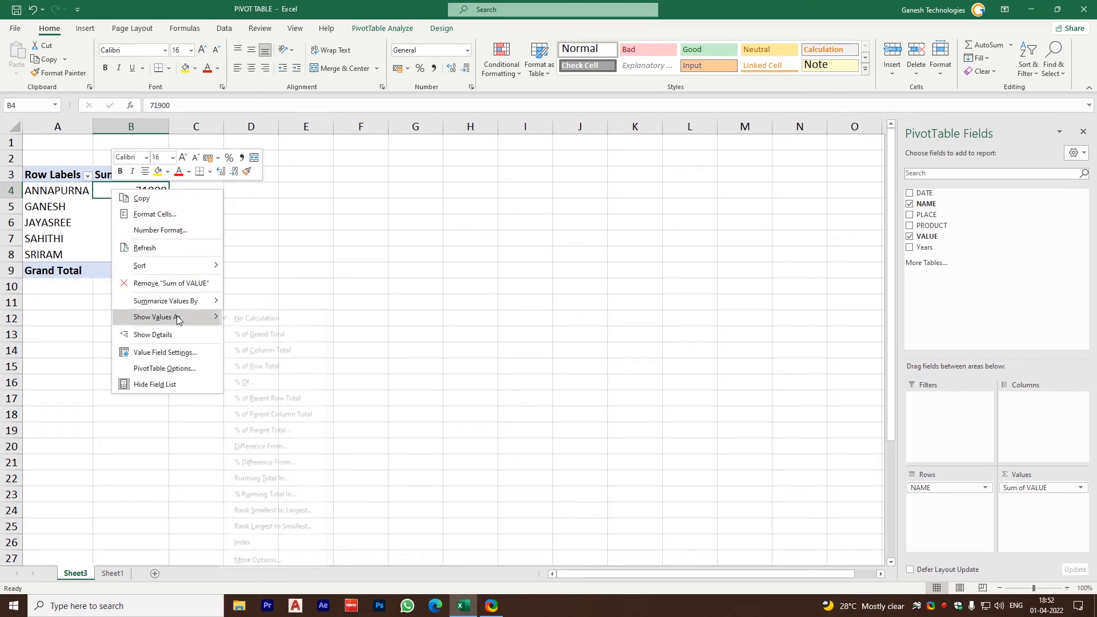
left_click(276, 333)
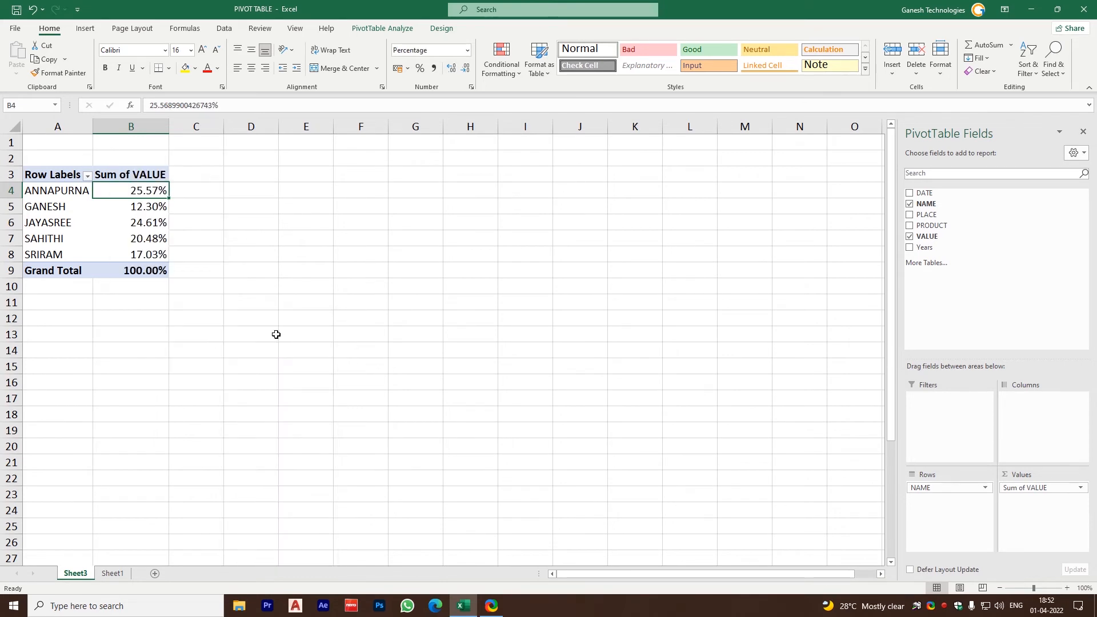
Examine each name's percentage share of the grand total in the PivotTable
left_click(133, 348)
mouse_move(134, 191)
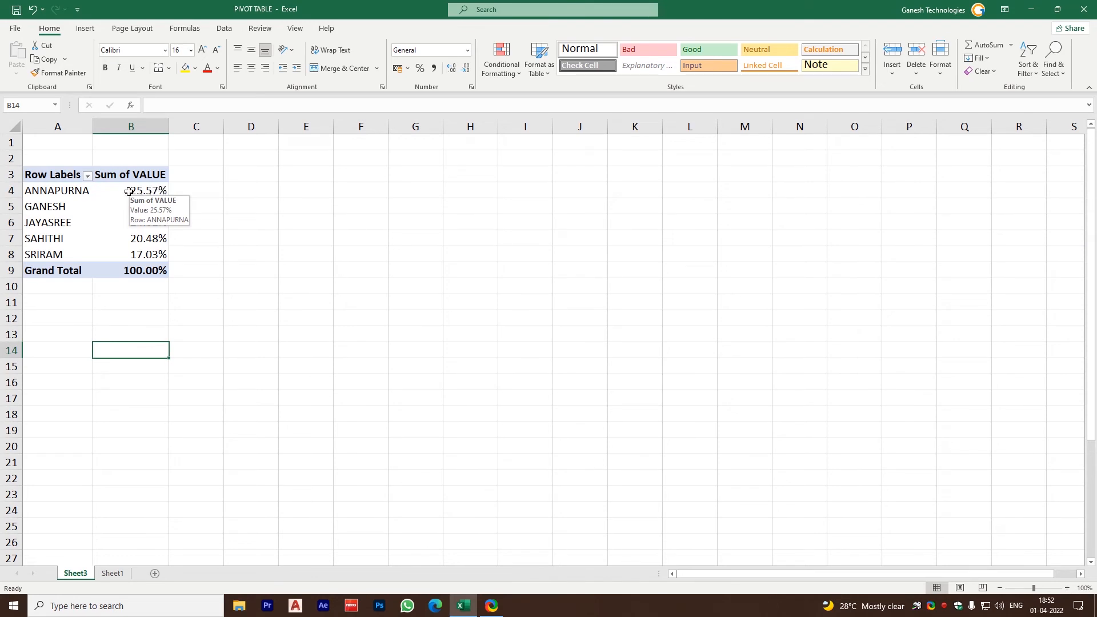
left_click(129, 191)
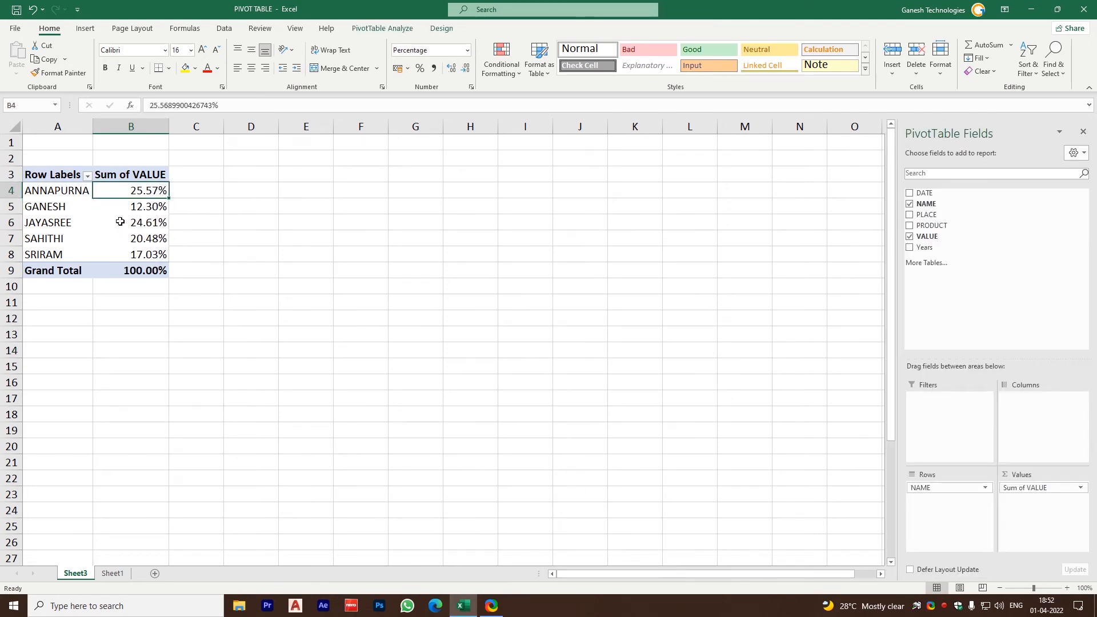
left_click(133, 207)
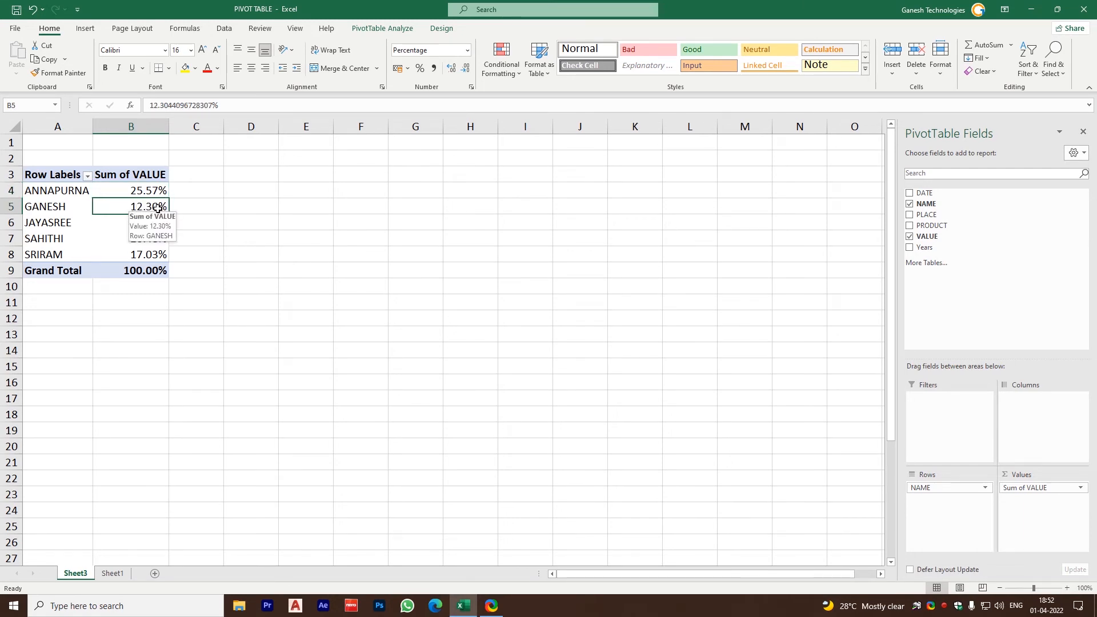
left_click(126, 227)
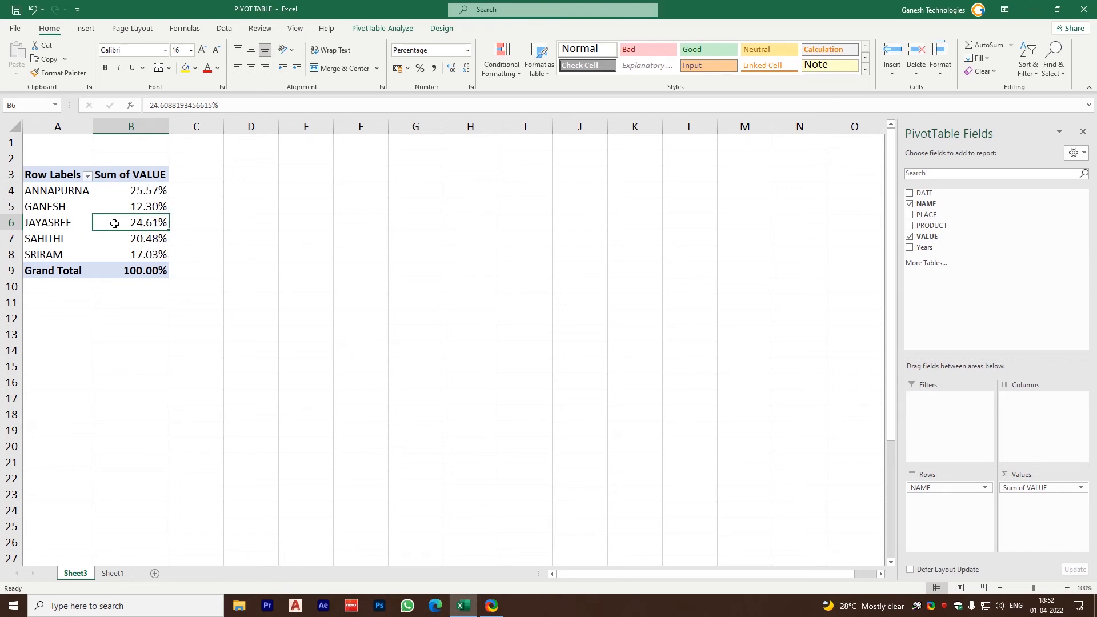
mouse_move(136, 242)
left_click(143, 192)
Apply green gradient-fill data bars to the name rows of the PivotTable, A4:B8
left_click_drag(80, 190, 152, 253)
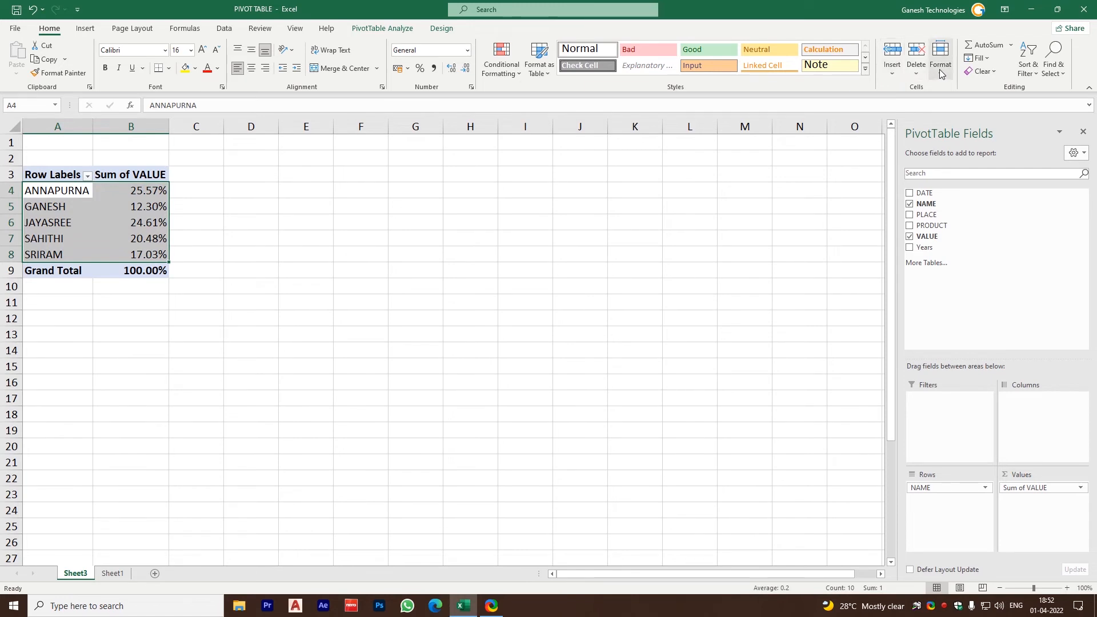
left_click(501, 63)
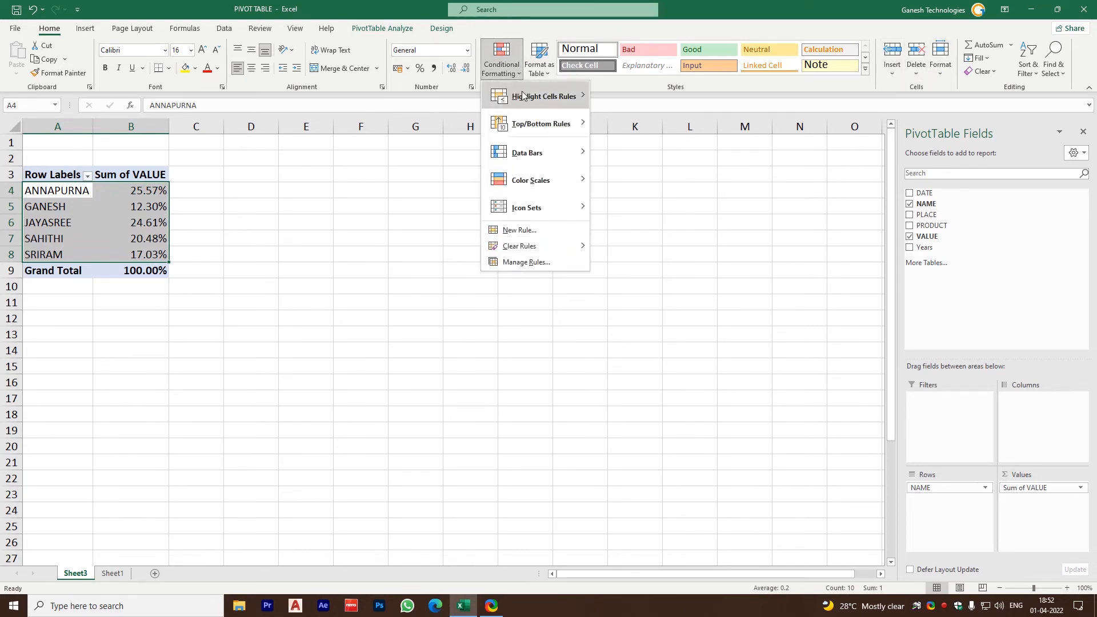
mouse_move(526, 99)
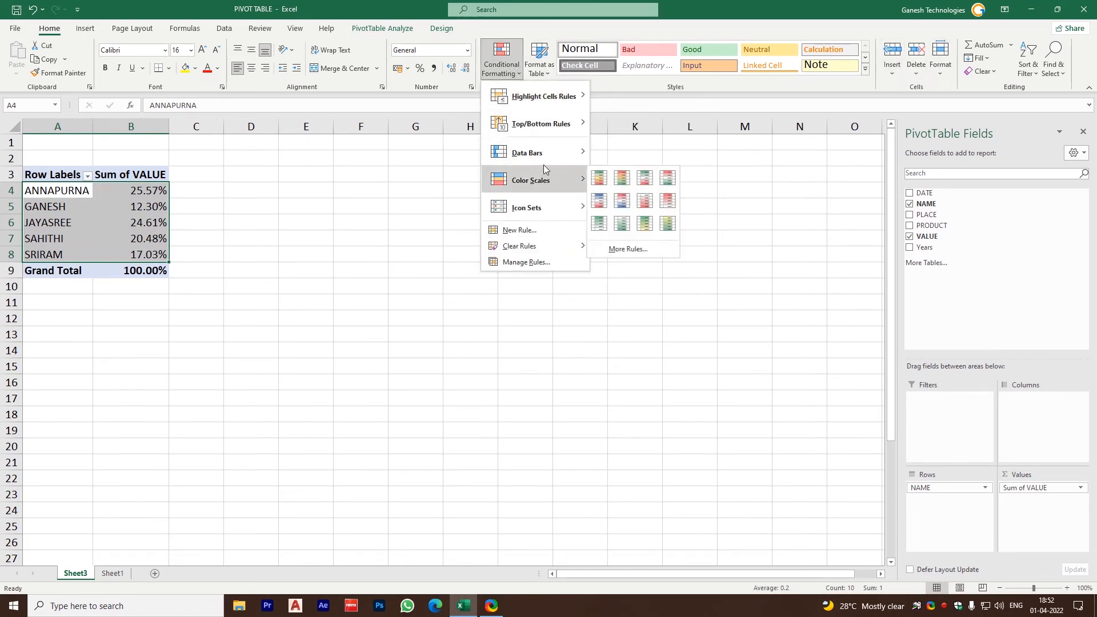
mouse_move(544, 157)
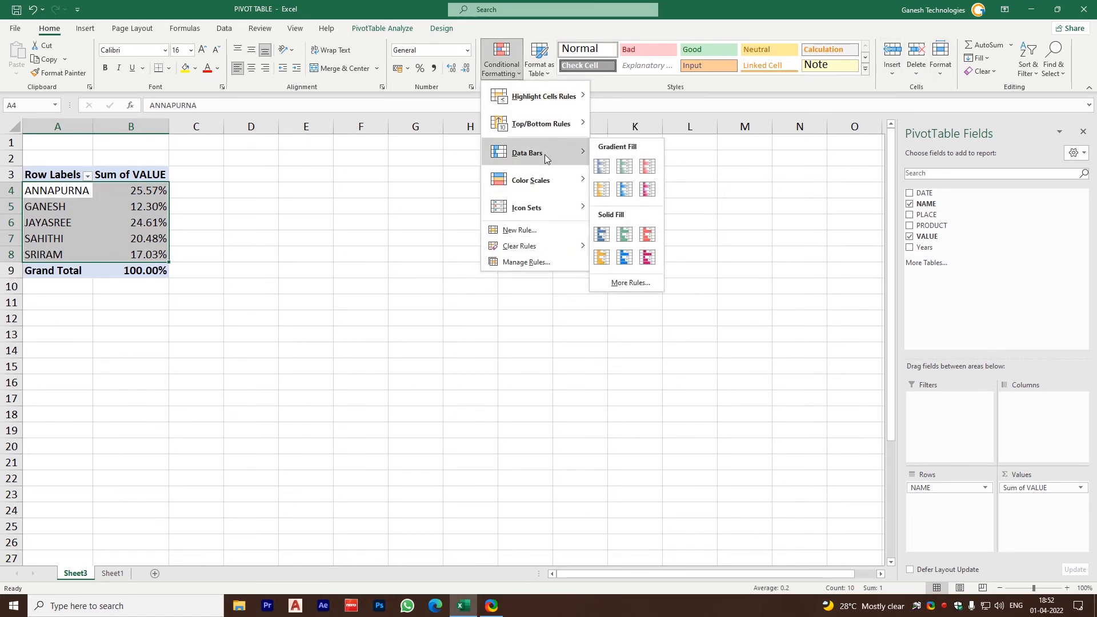
left_click(625, 174)
left_click(286, 283)
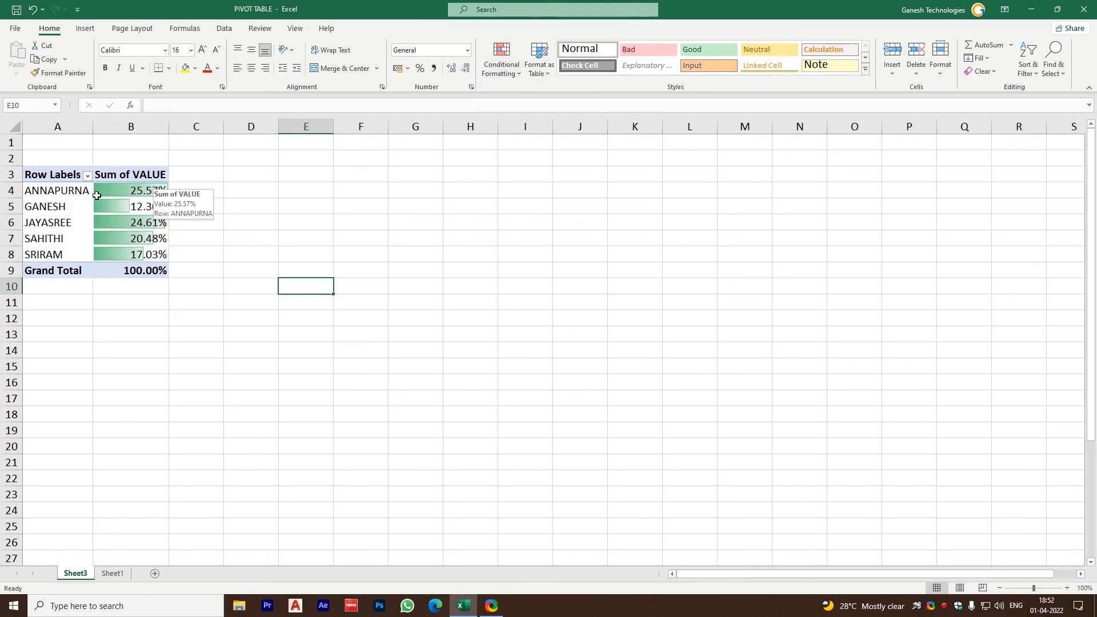
Apply green solid-fill data bars to the PivotTable's name rows in A4:B8
left_click_drag(91, 193, 127, 254)
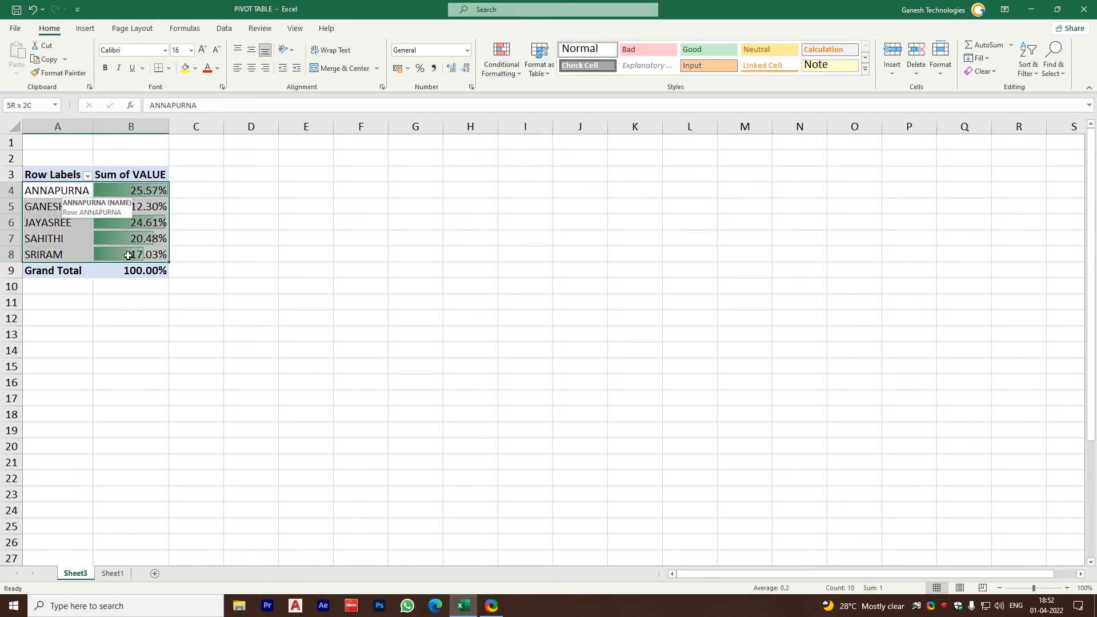
left_click(506, 74)
mouse_move(577, 180)
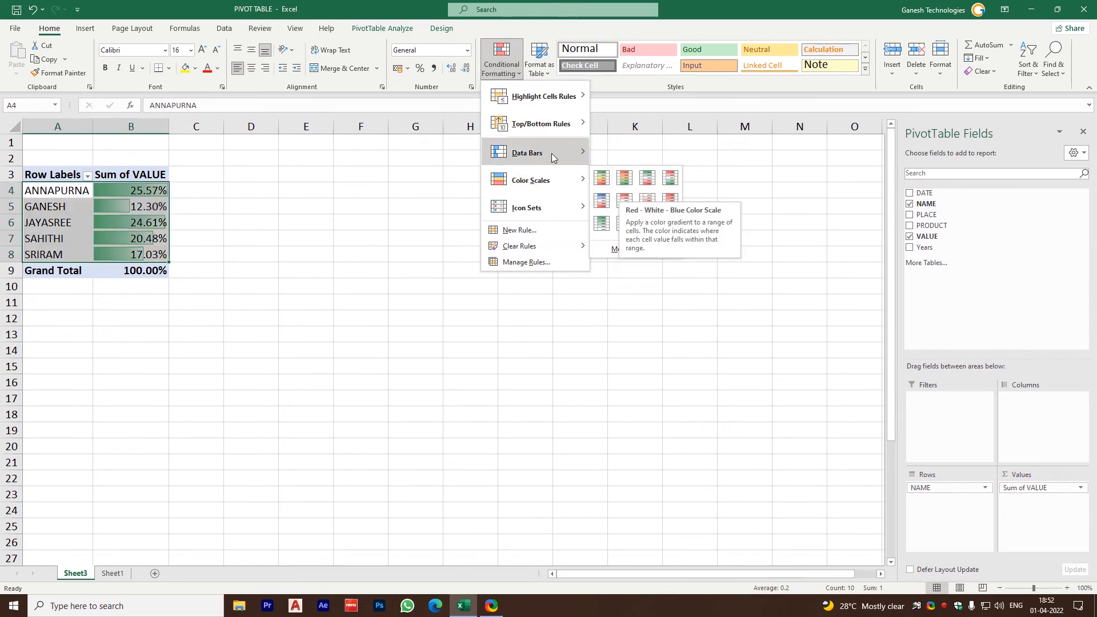
mouse_move(553, 155)
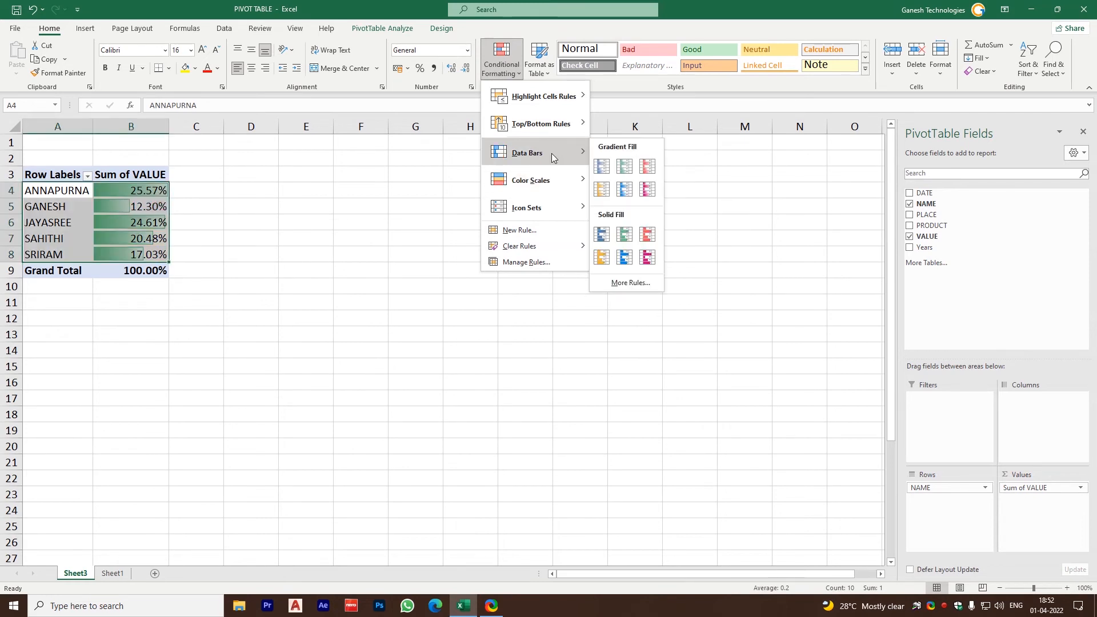
left_click(625, 233)
left_click(254, 266)
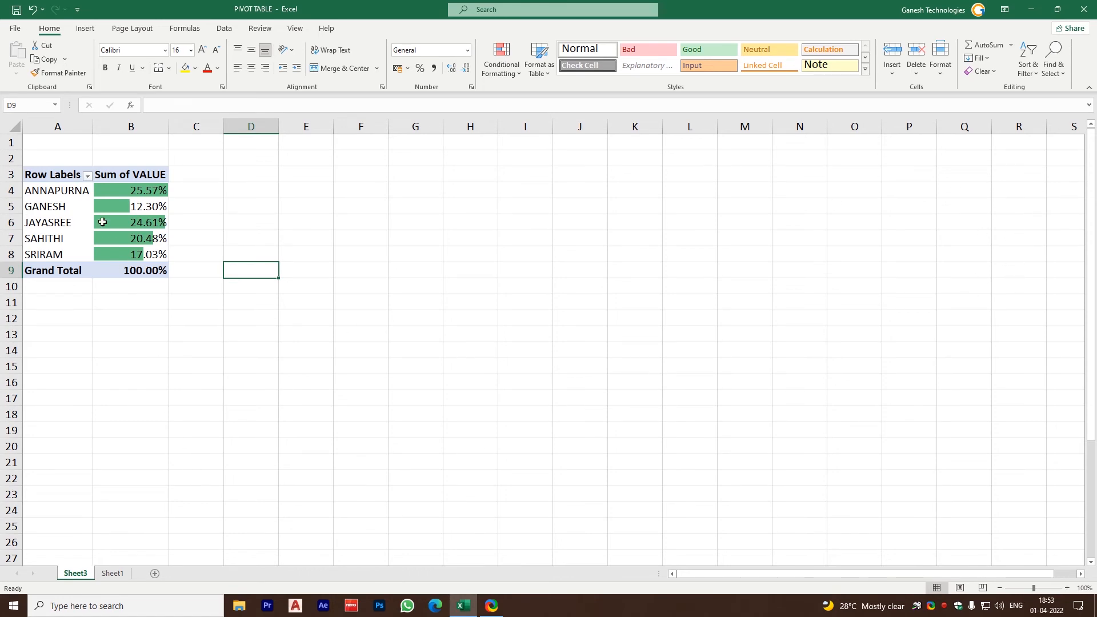
left_click(85, 206)
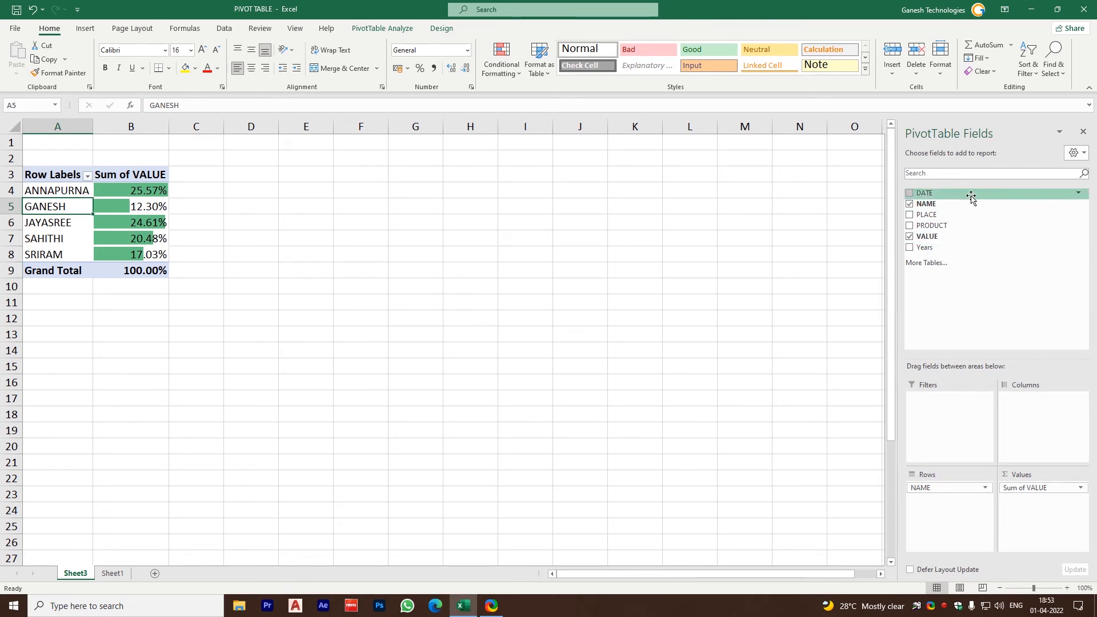
left_click(423, 286)
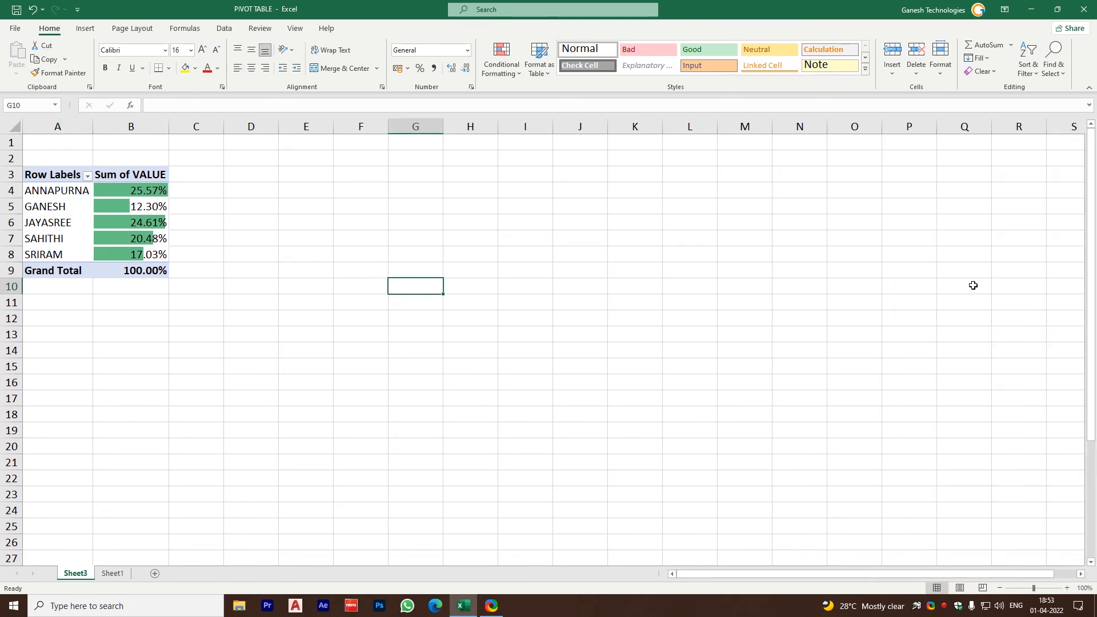
Remove the NAME and VALUE fields from the PivotTable on Sheet3 so its layout is empty
left_click(106, 208)
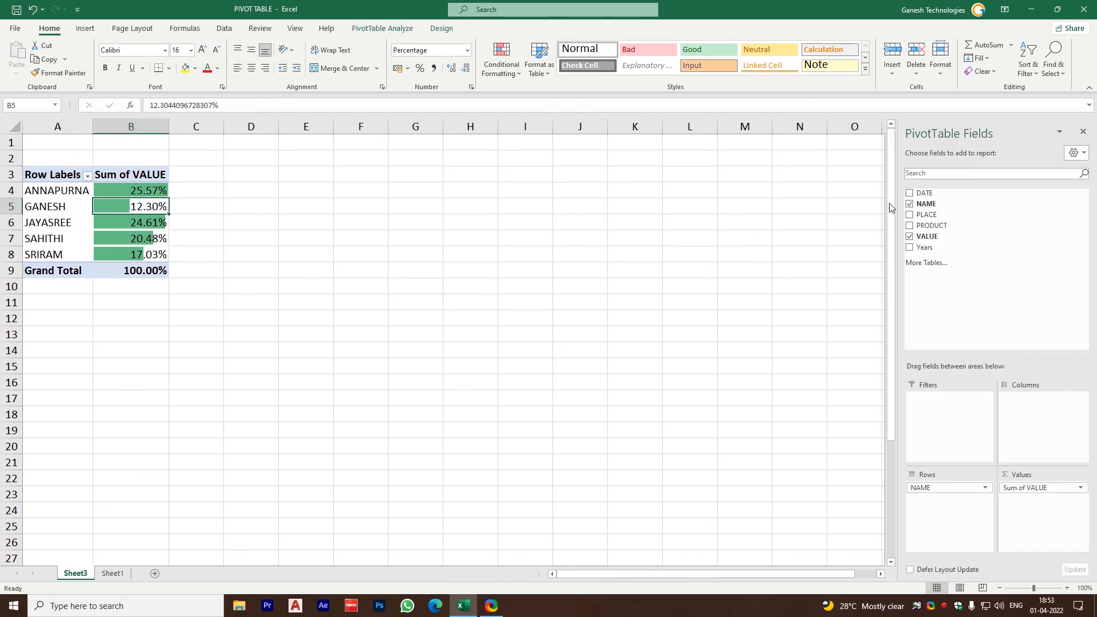
left_click(908, 204)
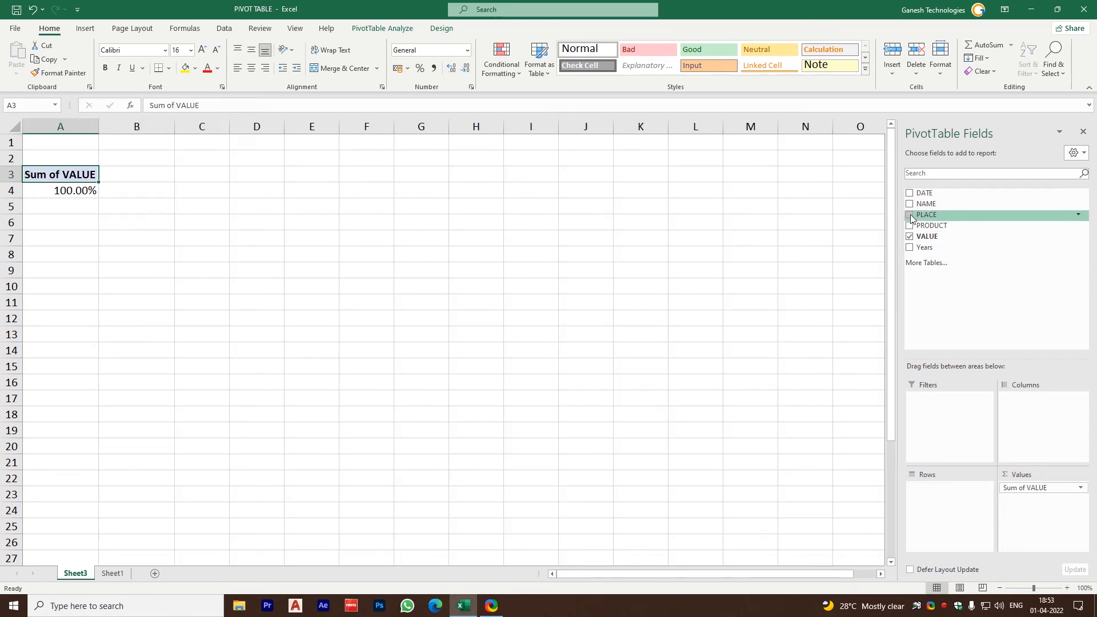
left_click(909, 236)
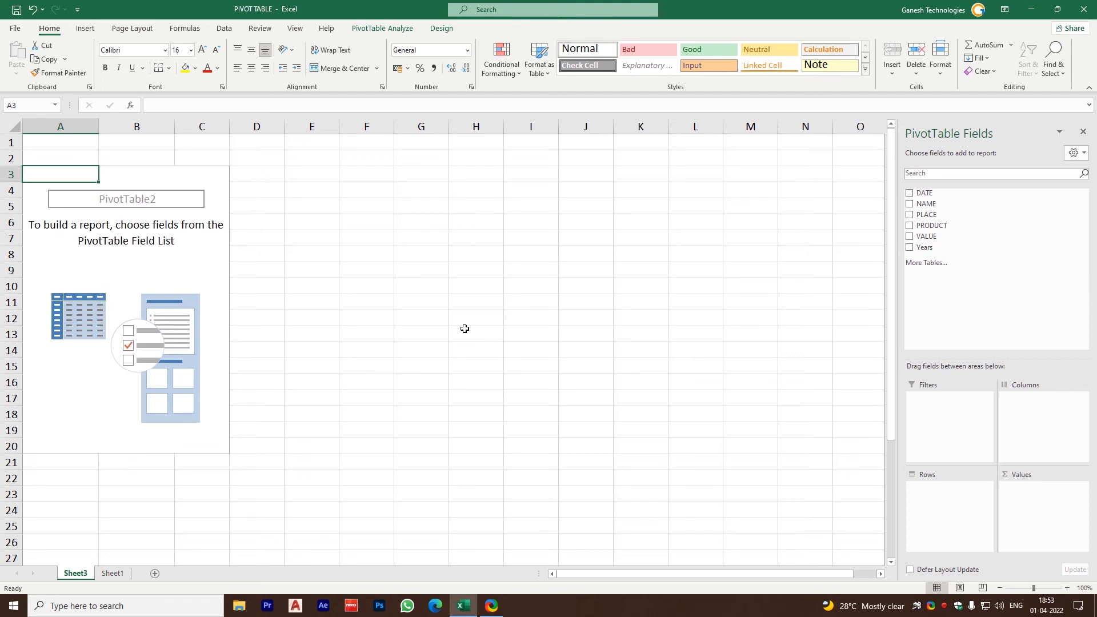
Add VALUE as a sum, with NAME as the outer row field and PRODUCT nested beneath it
left_click(909, 236)
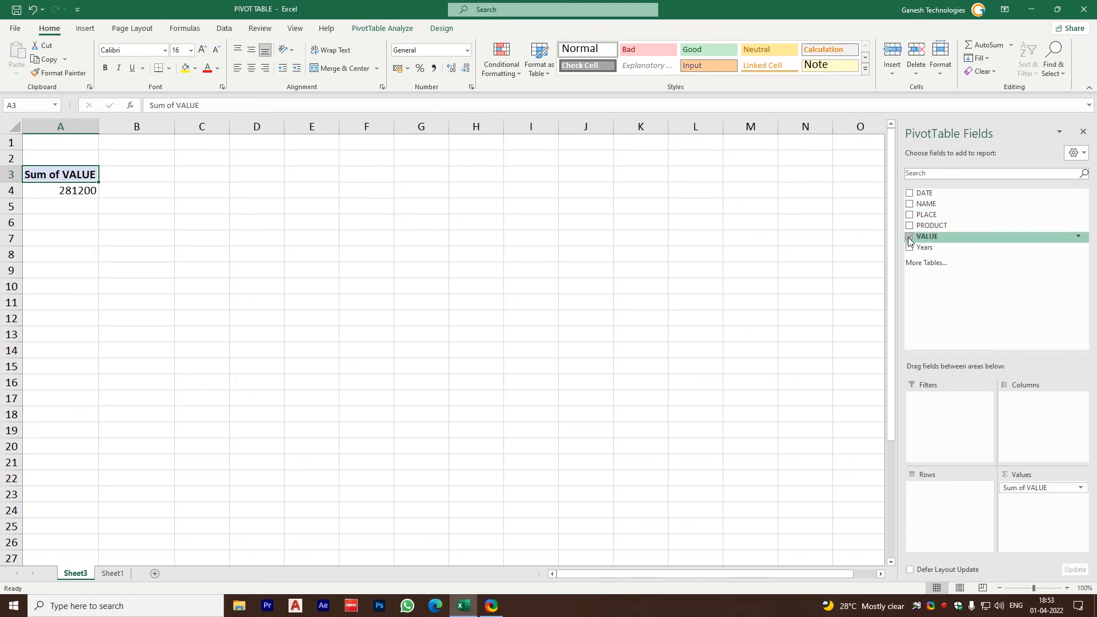
left_click(910, 226)
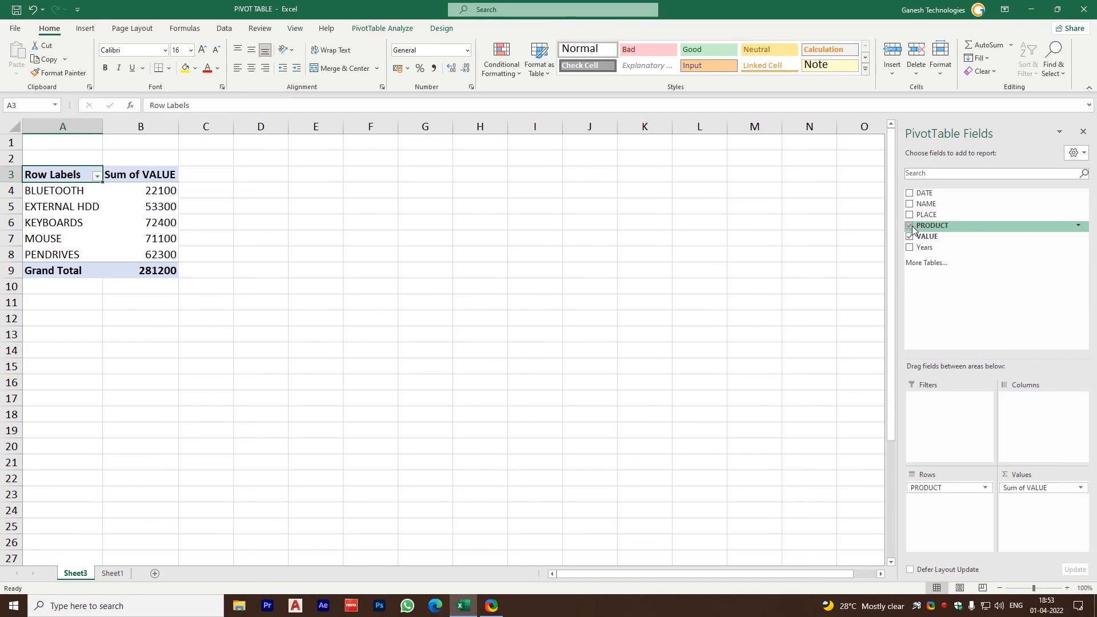
left_click(910, 204)
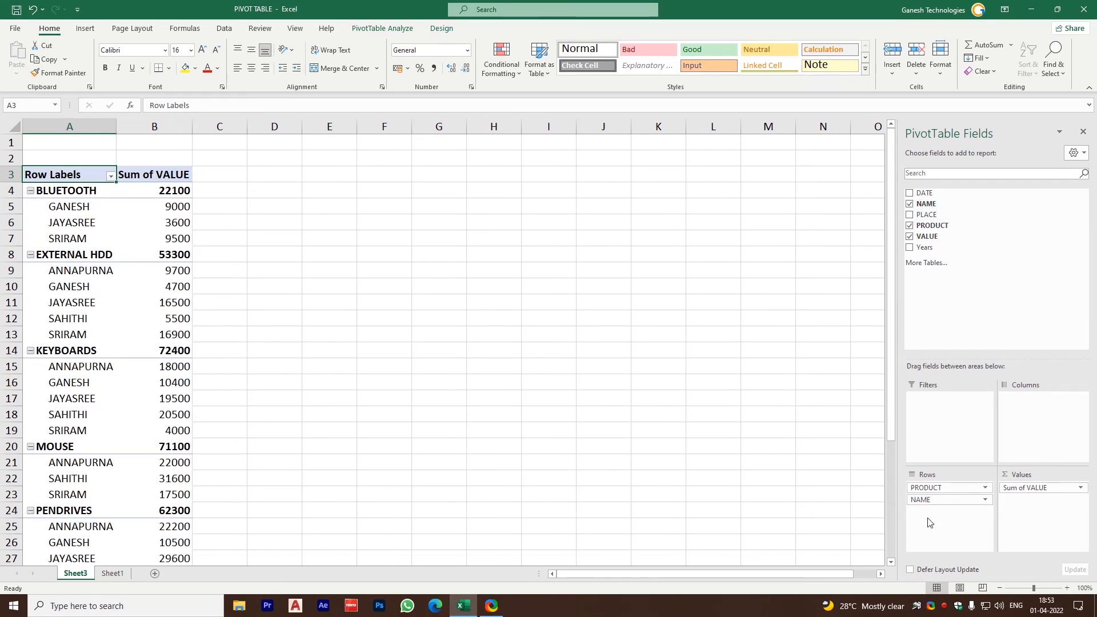
left_click_drag(929, 501, 928, 485)
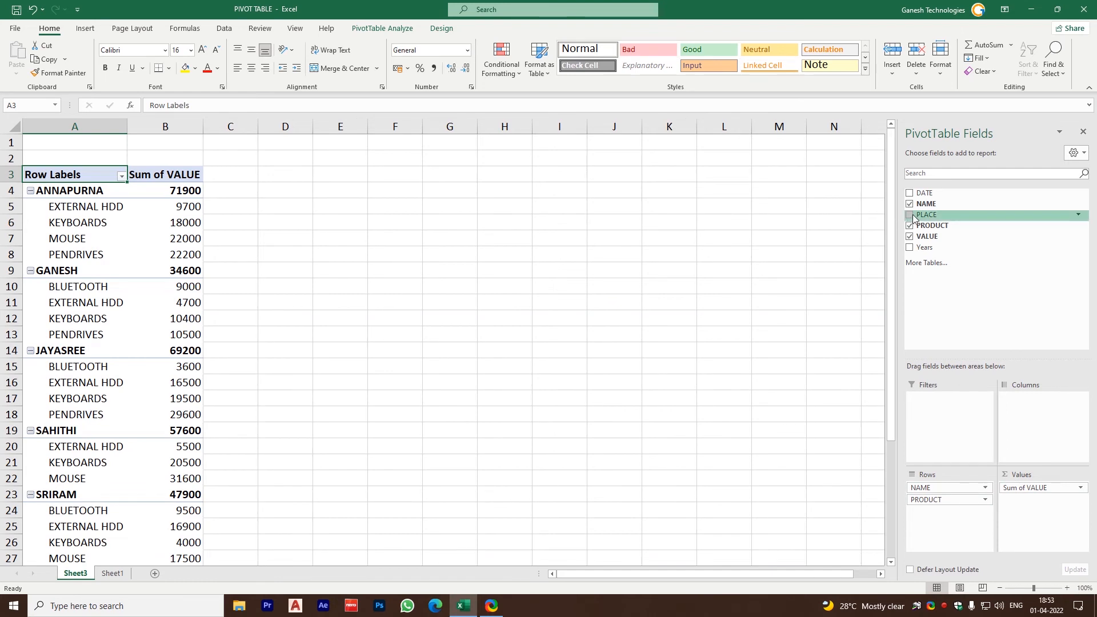
Add the PLACE field to the PivotTable as the column field
left_click_drag(926, 216, 1015, 412)
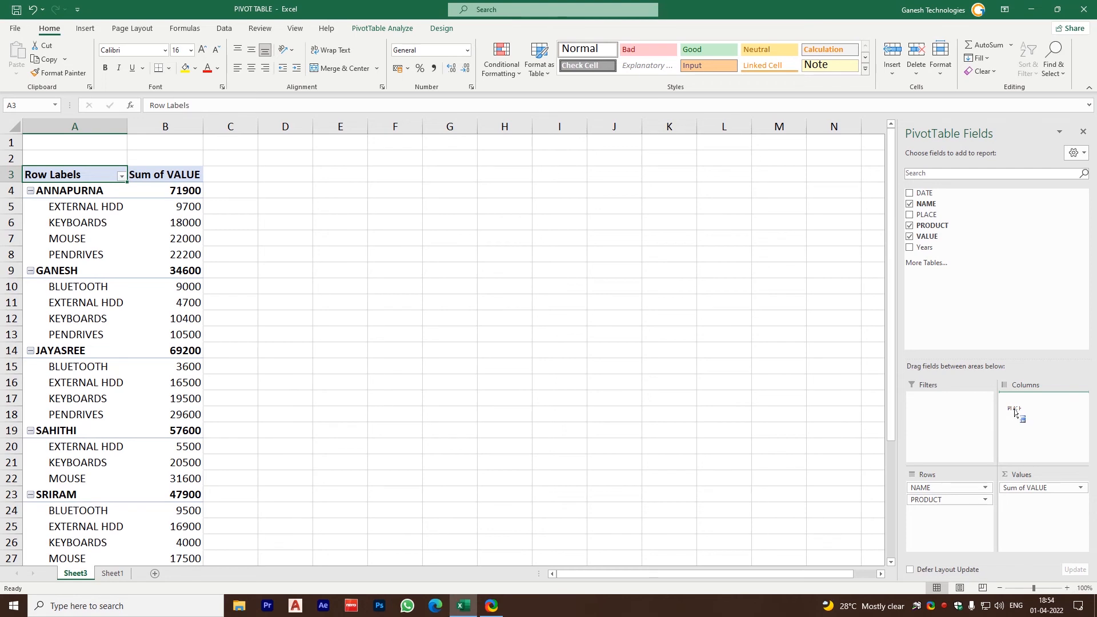
left_click_drag(1015, 413, 930, 228)
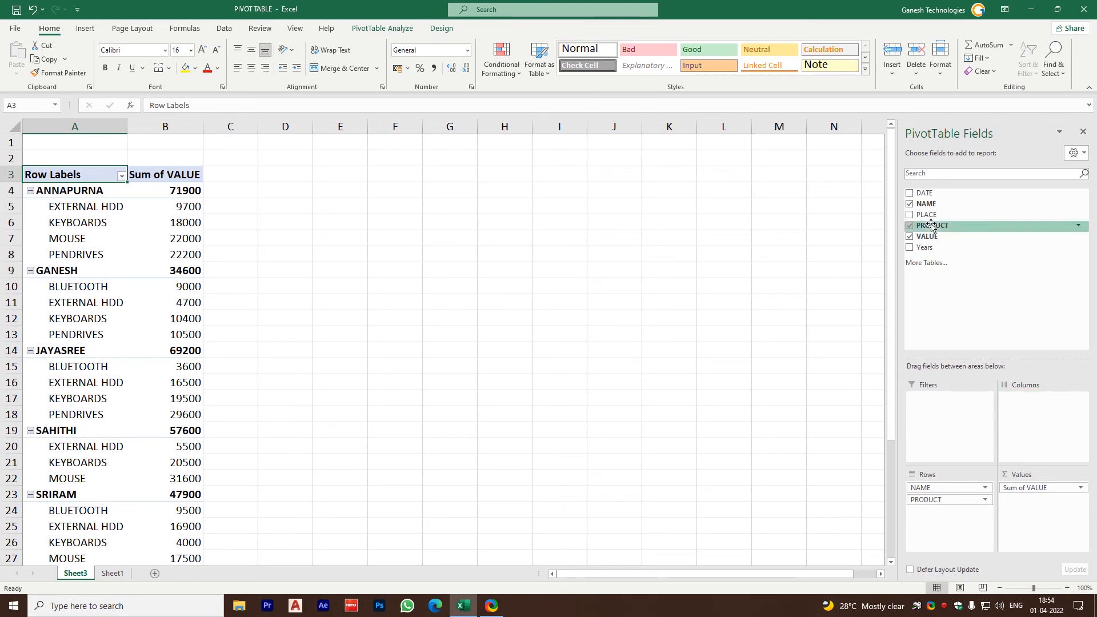
left_click(925, 214)
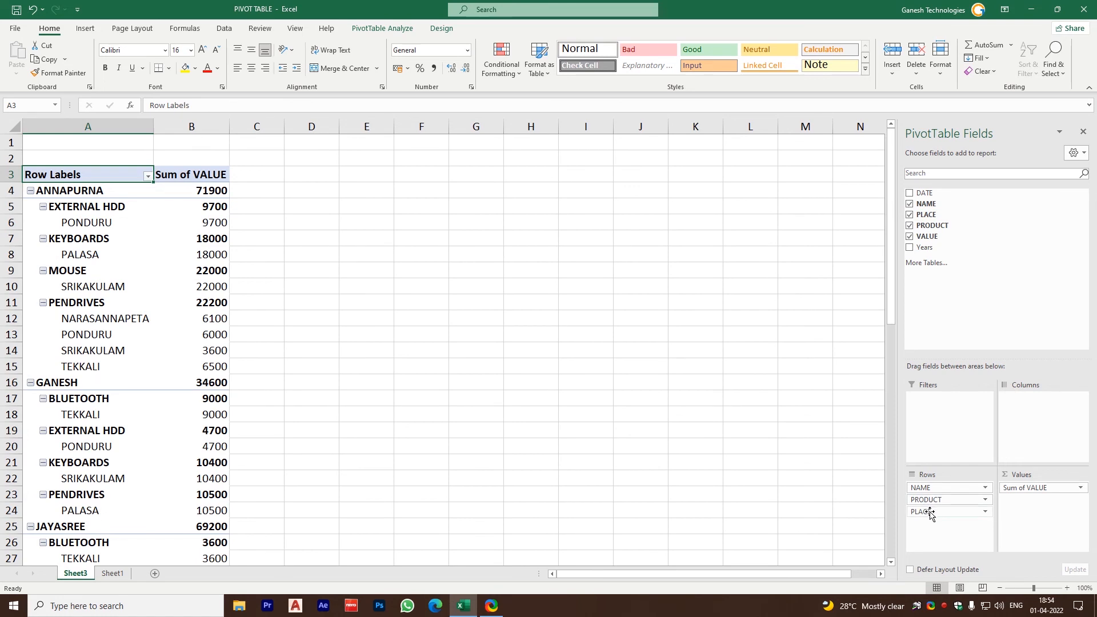
left_click_drag(929, 513, 1022, 402)
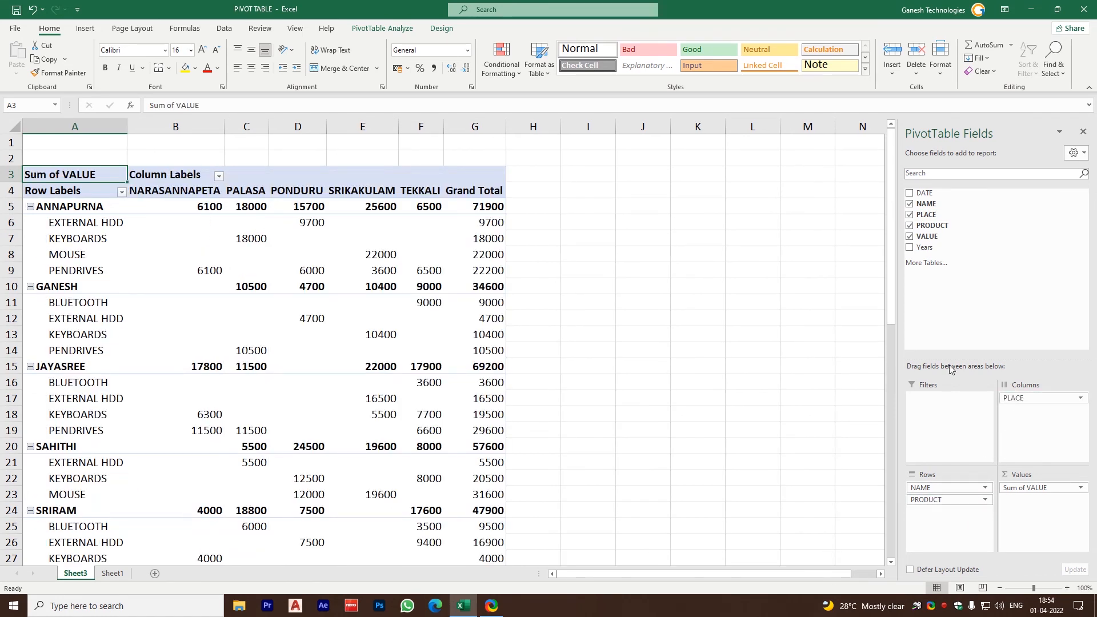
Examine the first name's product sales across the places, along with the product totals in the Grand Total column
left_click(162, 244)
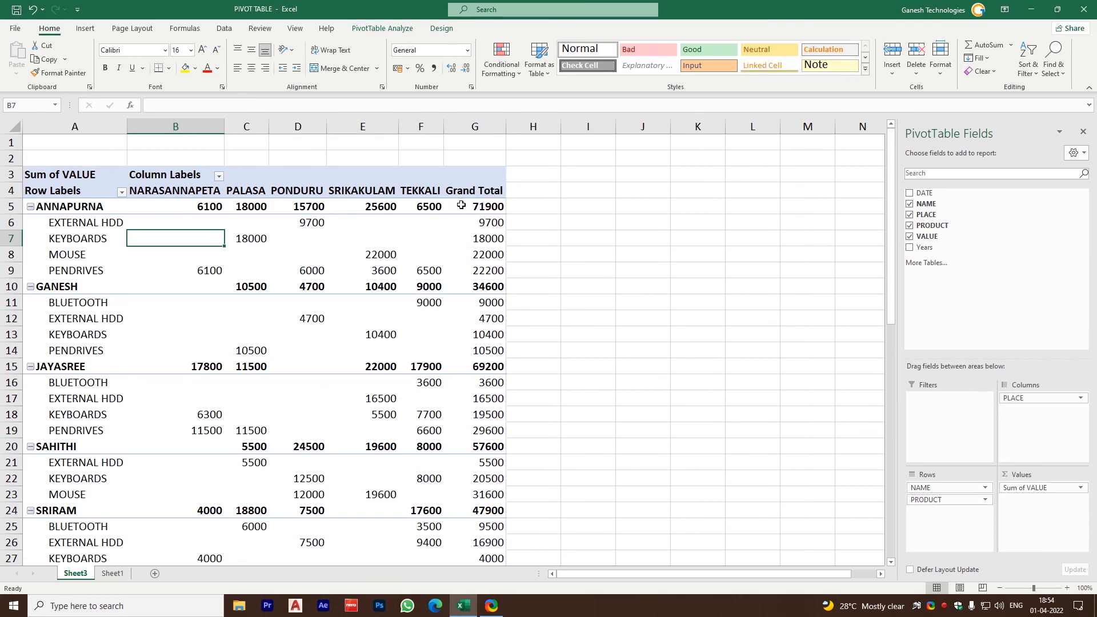
mouse_move(485, 203)
left_click(310, 226)
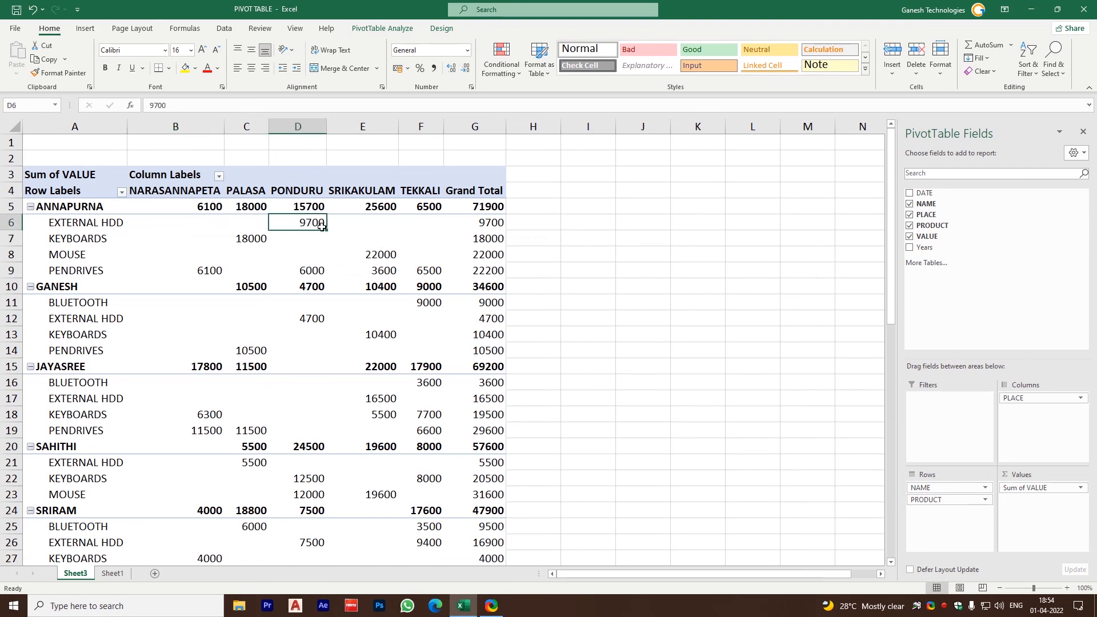
left_click(312, 189)
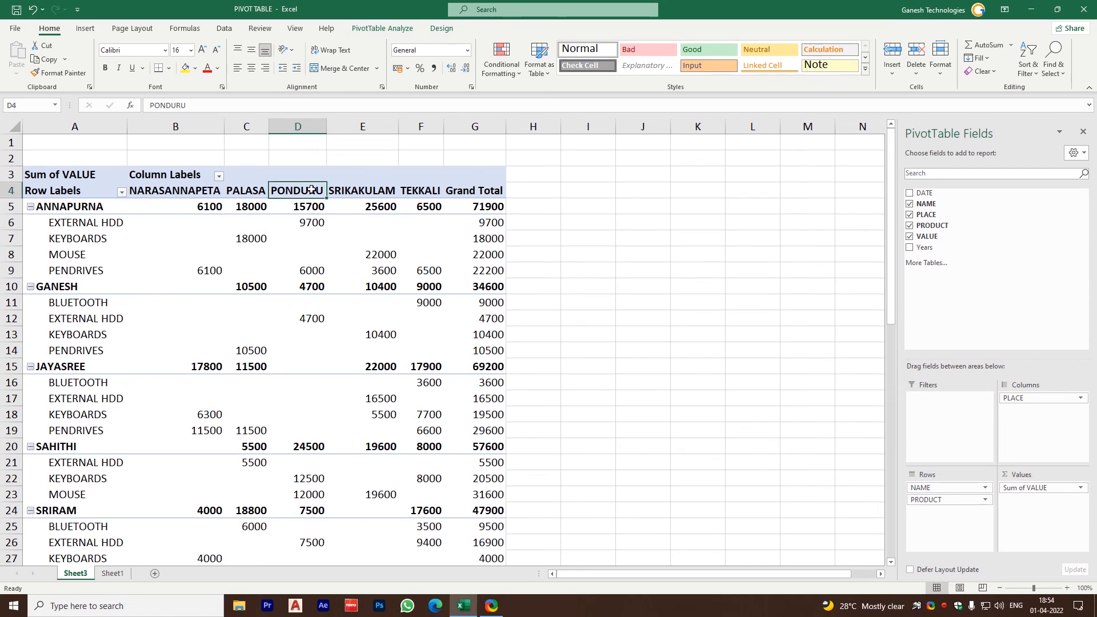
left_click(304, 224)
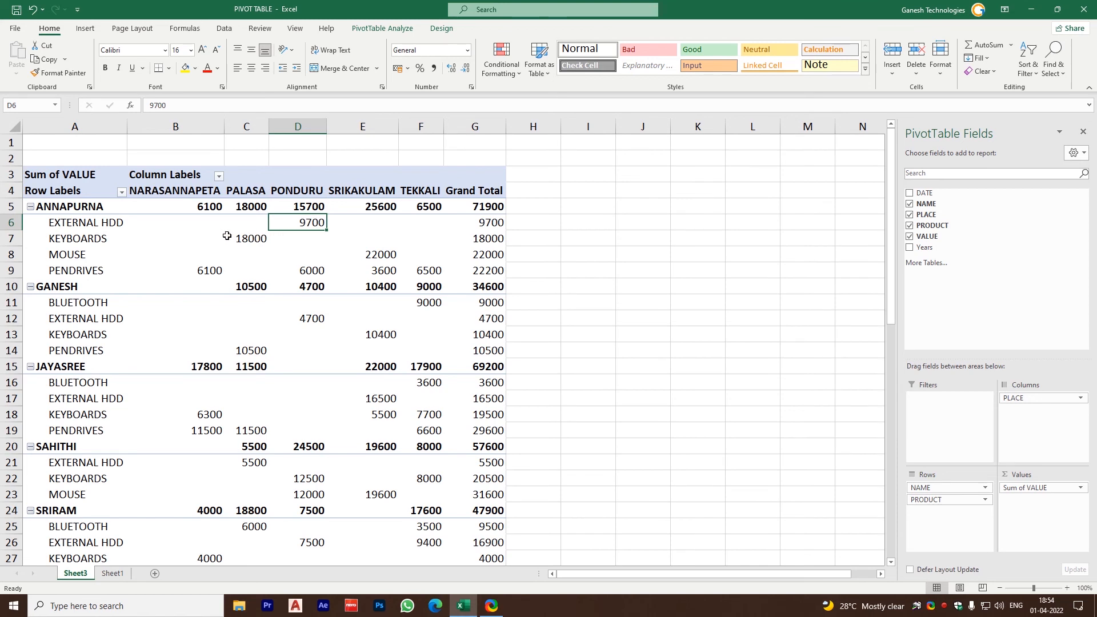
left_click(252, 239)
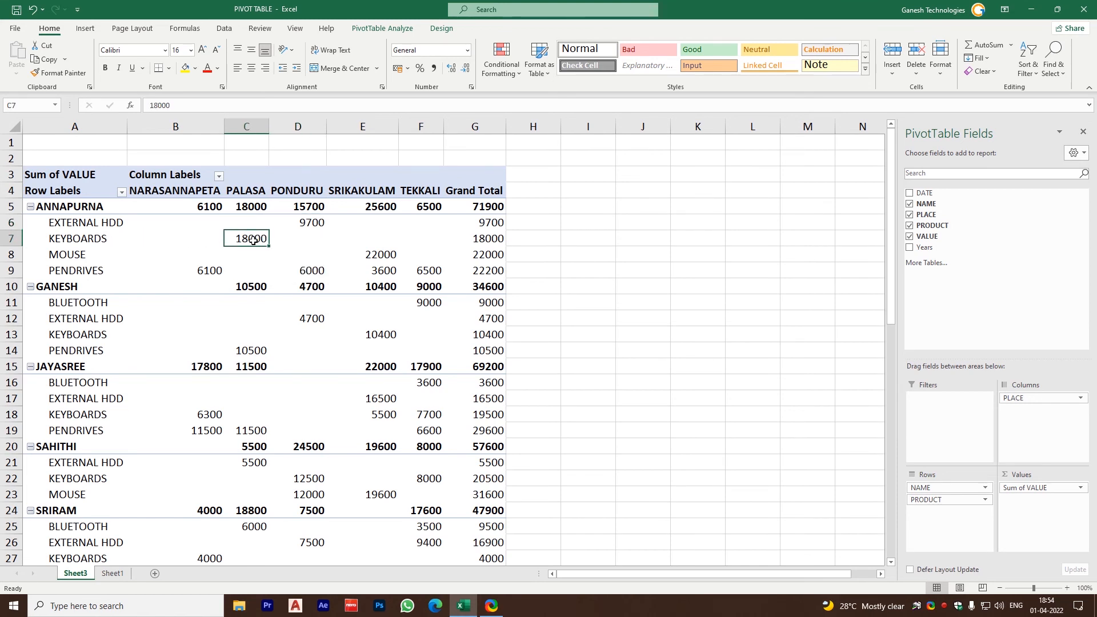
left_click(380, 254)
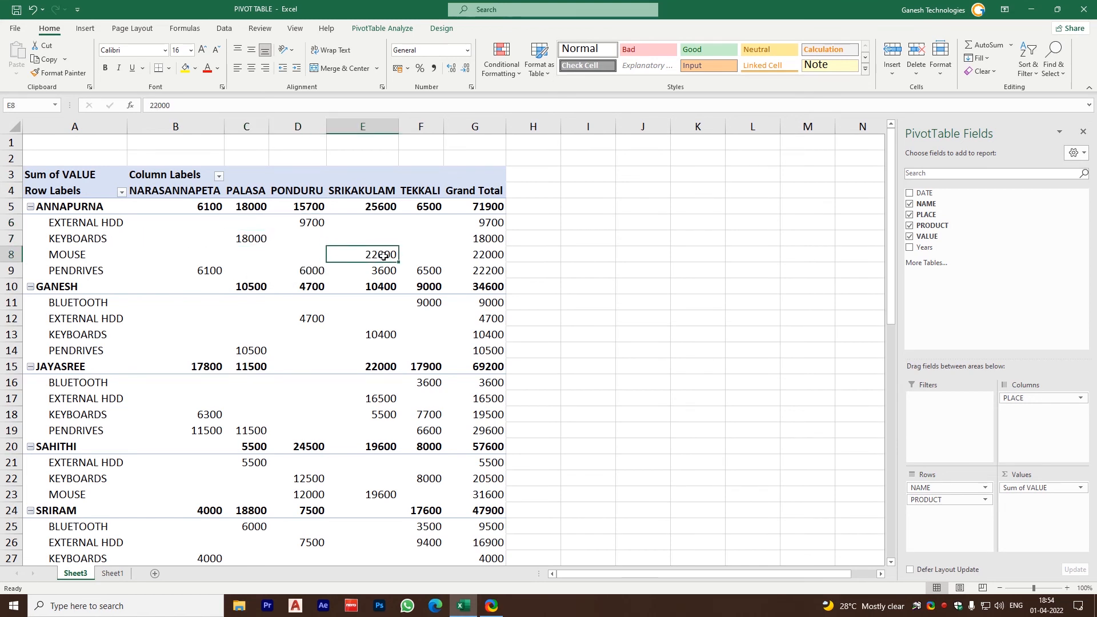
left_click(215, 270)
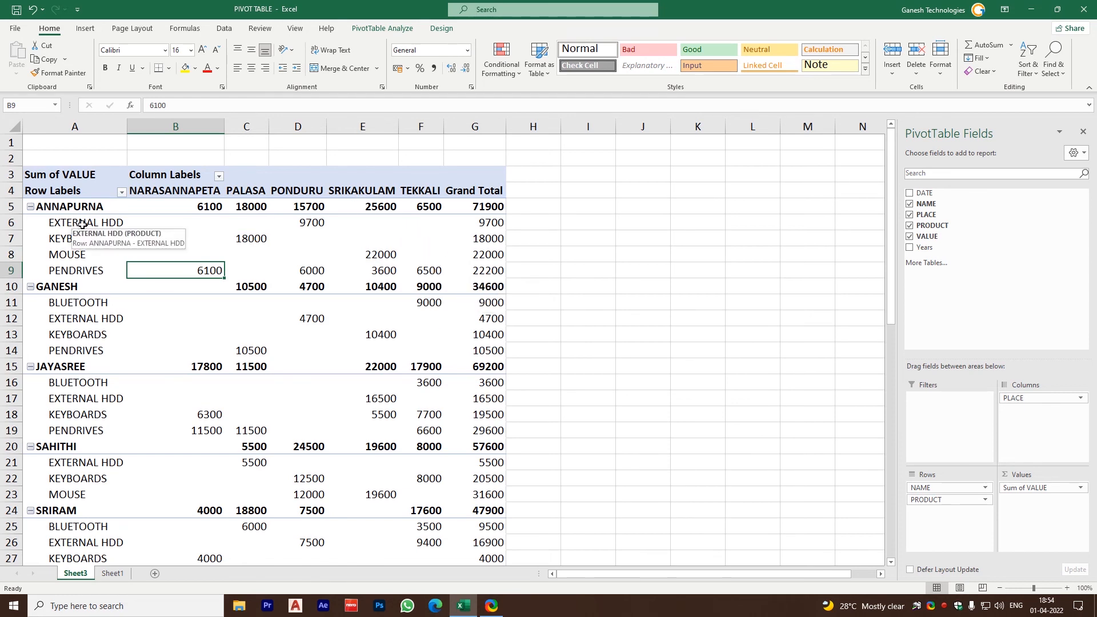
left_click(474, 223)
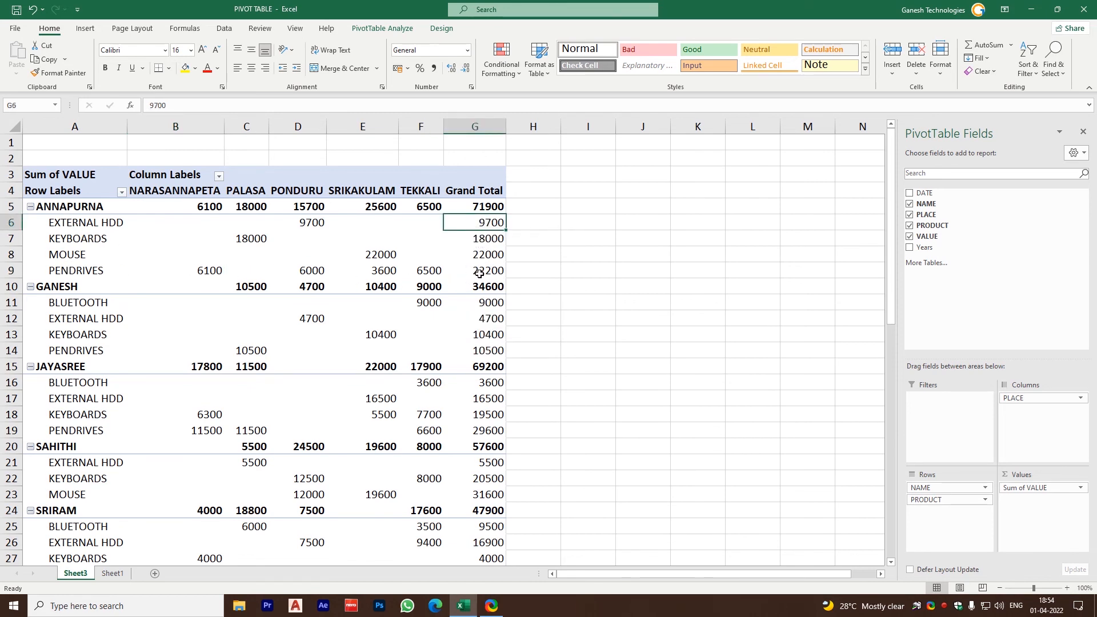
mouse_move(483, 271)
mouse_move(311, 465)
Examine the third name's EXTERNAL HDD sales by place and the Grand Total row of the PivotTable
left_click(98, 401)
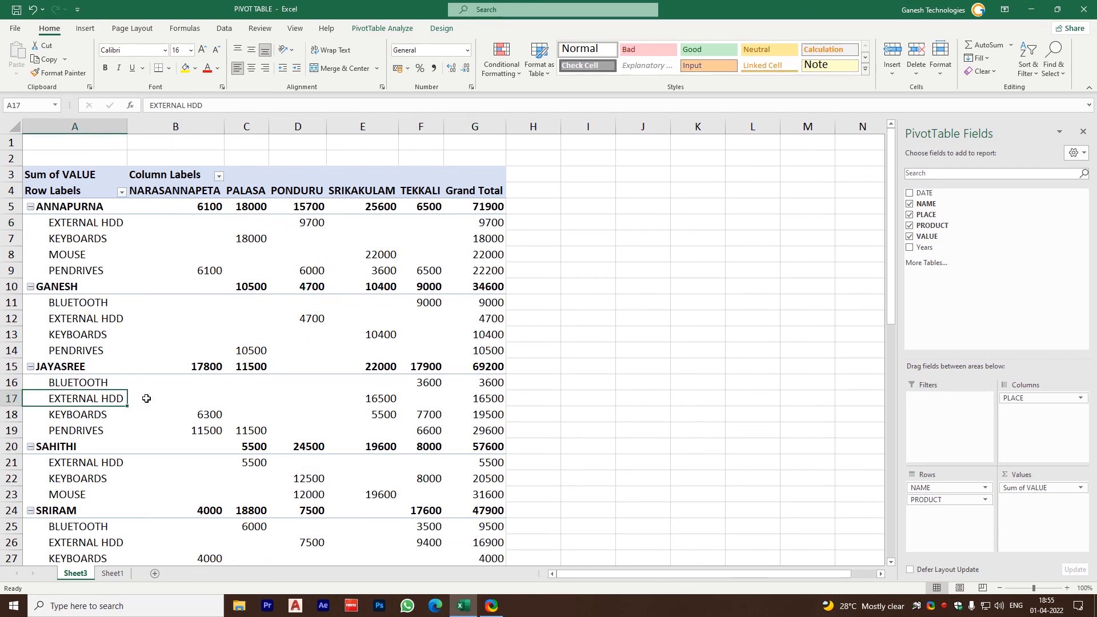
left_click(315, 400)
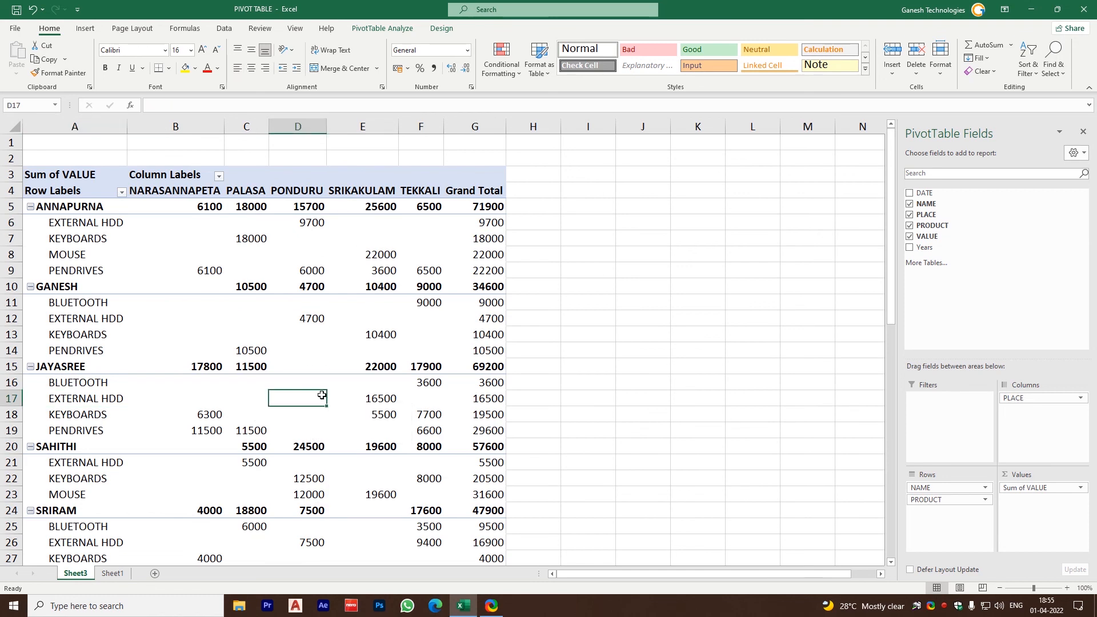
left_click(380, 398)
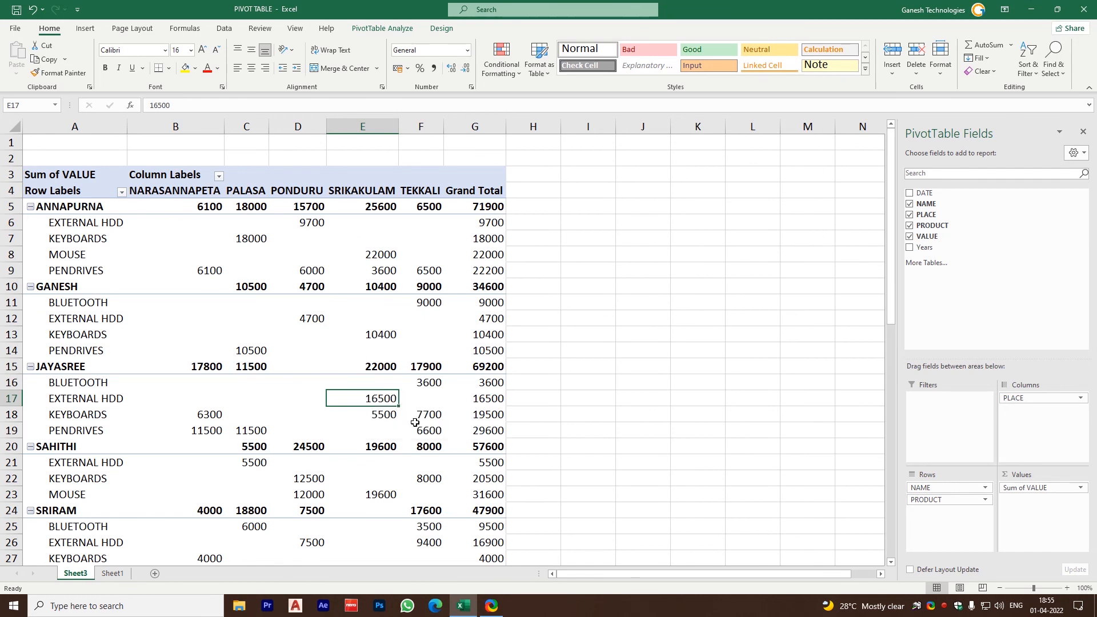
scroll(415, 426, "down", 1)
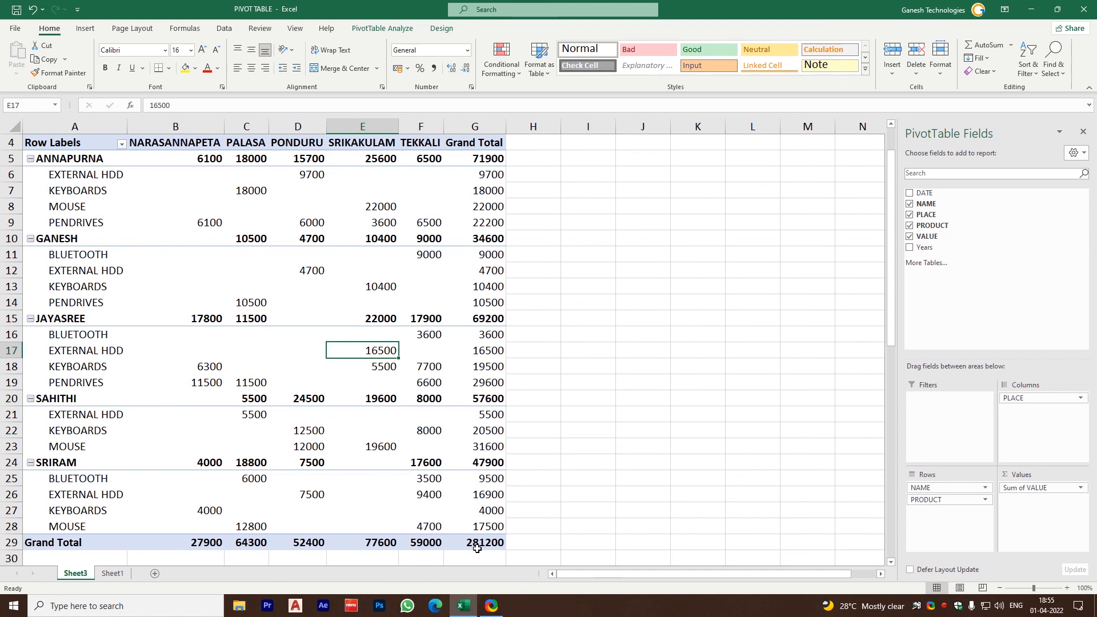
mouse_move(477, 548)
Close the PIVOT TABLE workbook
left_click(421, 286)
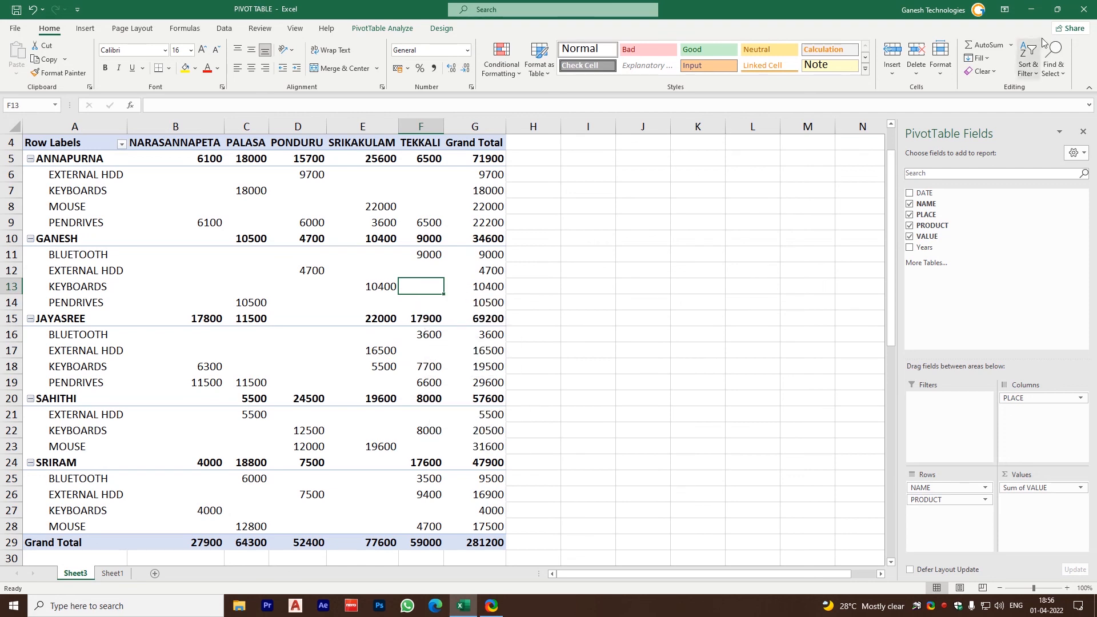
left_click(1088, 13)
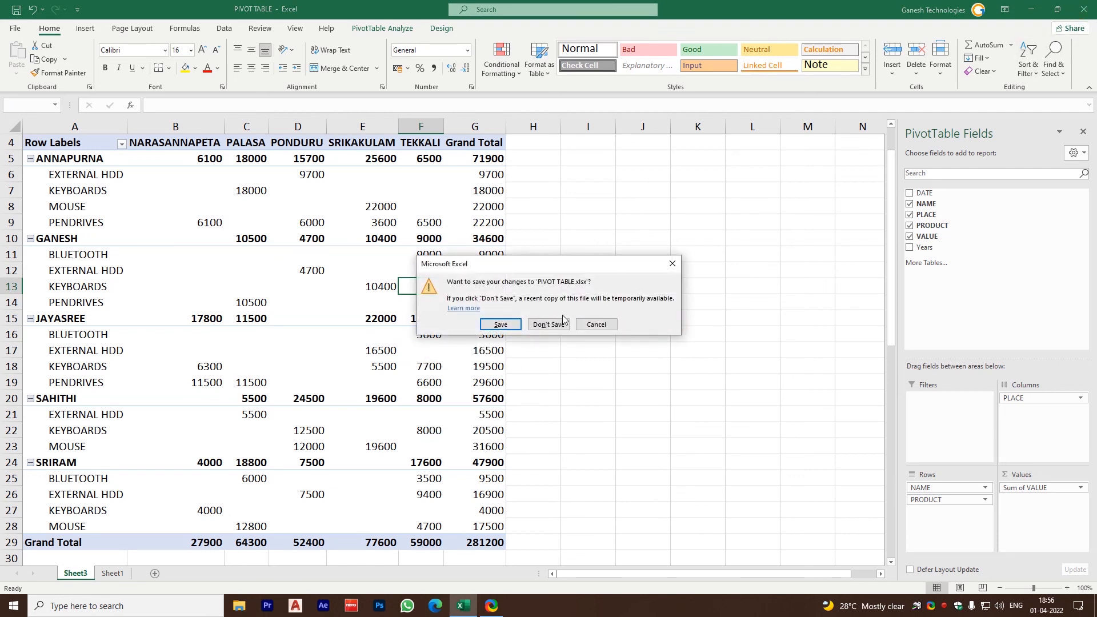